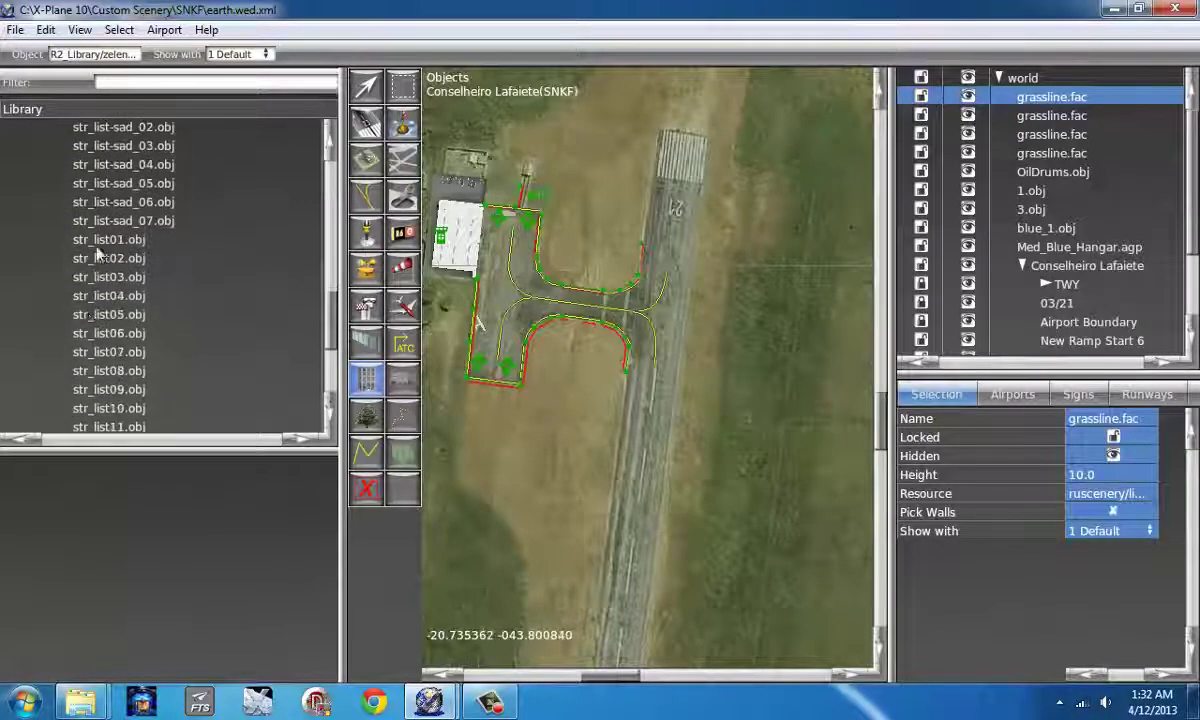
Step: Preview the tree objects str_list01.obj to str_list05.obj in the library and choose str_list02.obj
click(93, 239)
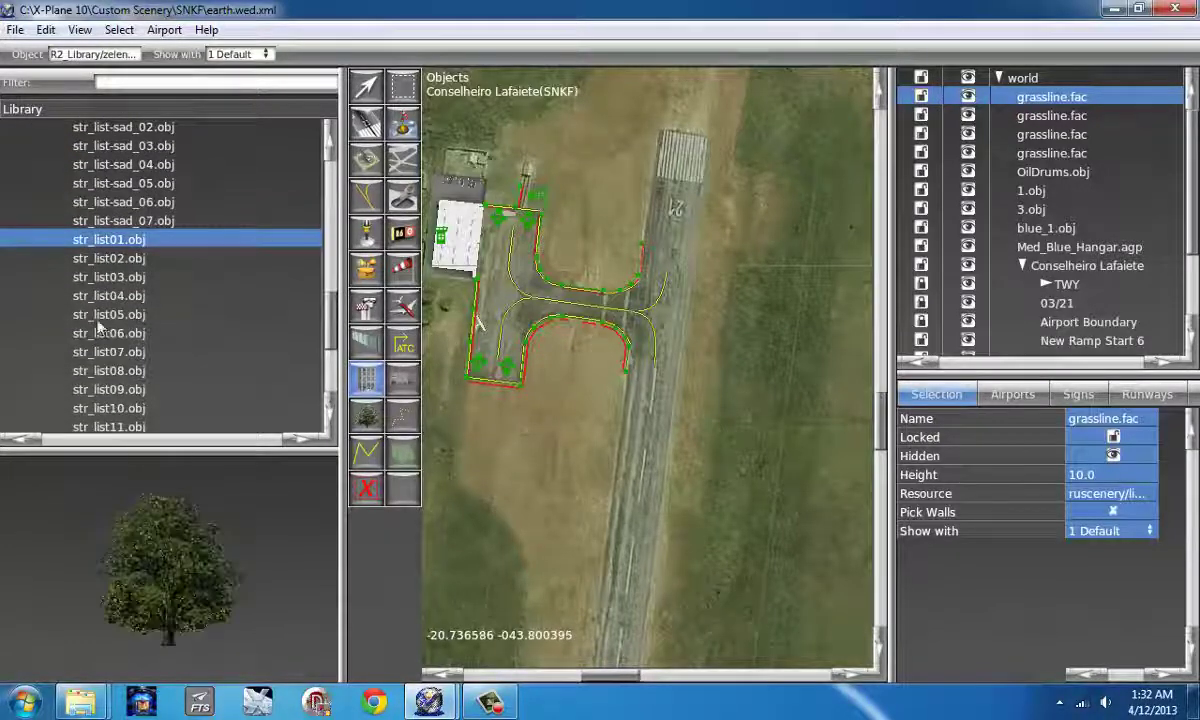
click(108, 259)
click(107, 278)
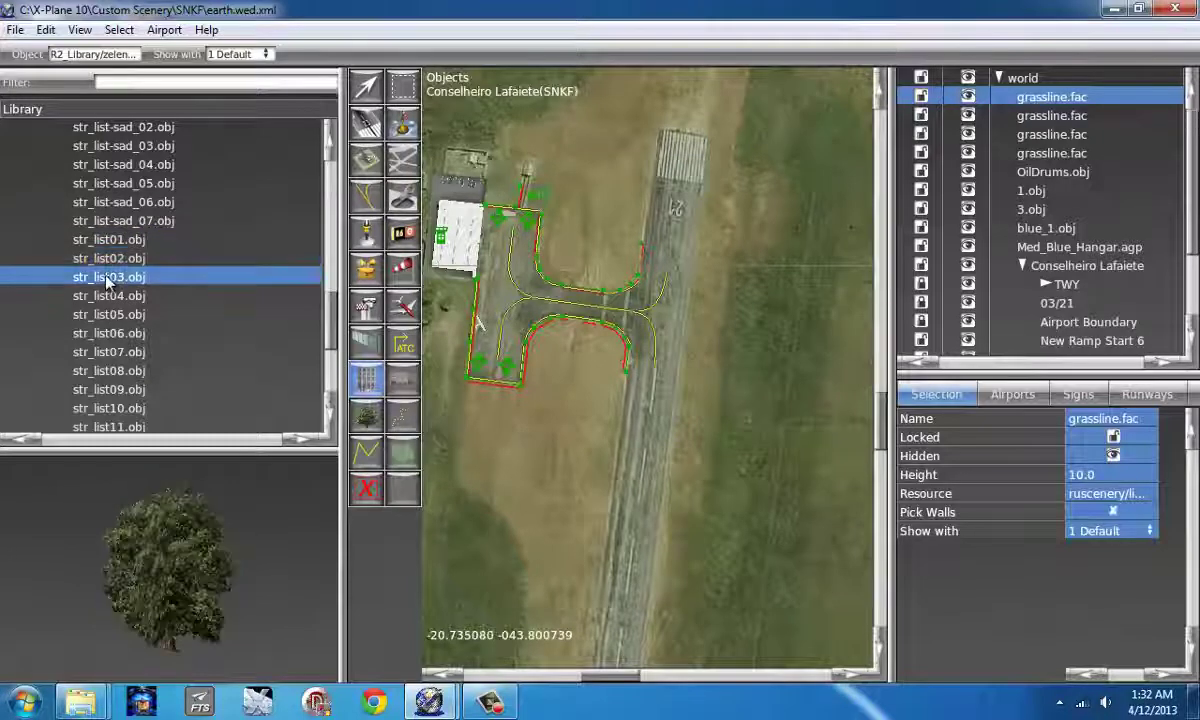
click(95, 296)
click(33, 316)
key(Up)
key(Up)
key(Up)
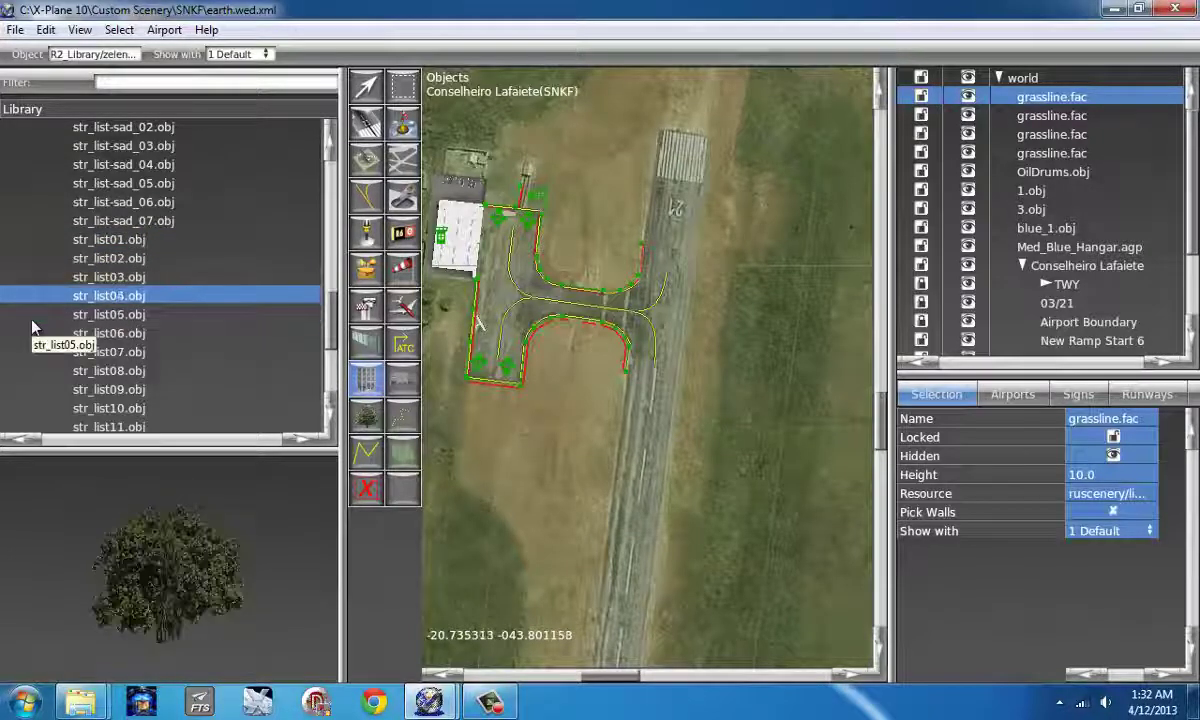
Step: Place str_list02.obj trees on the lone tree and the tree clusters beside the track east of the runway's northern half
scroll(590, 445, down, 4)
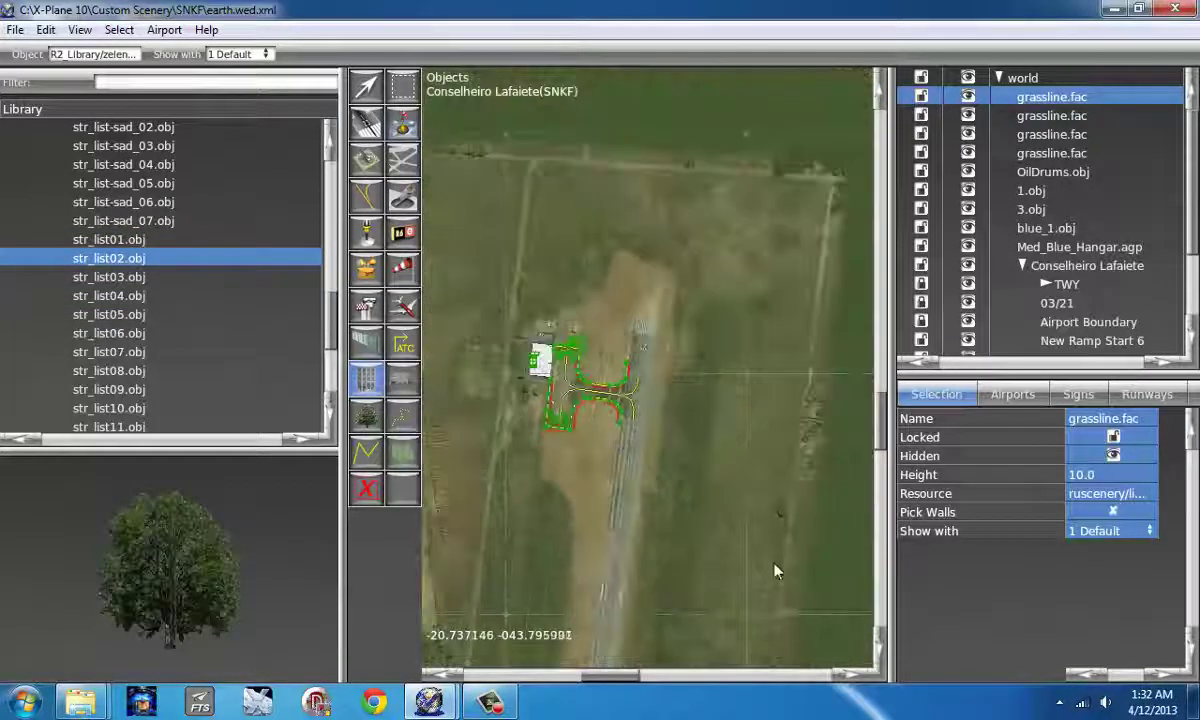
scroll(770, 550, up, 3)
click(761, 493)
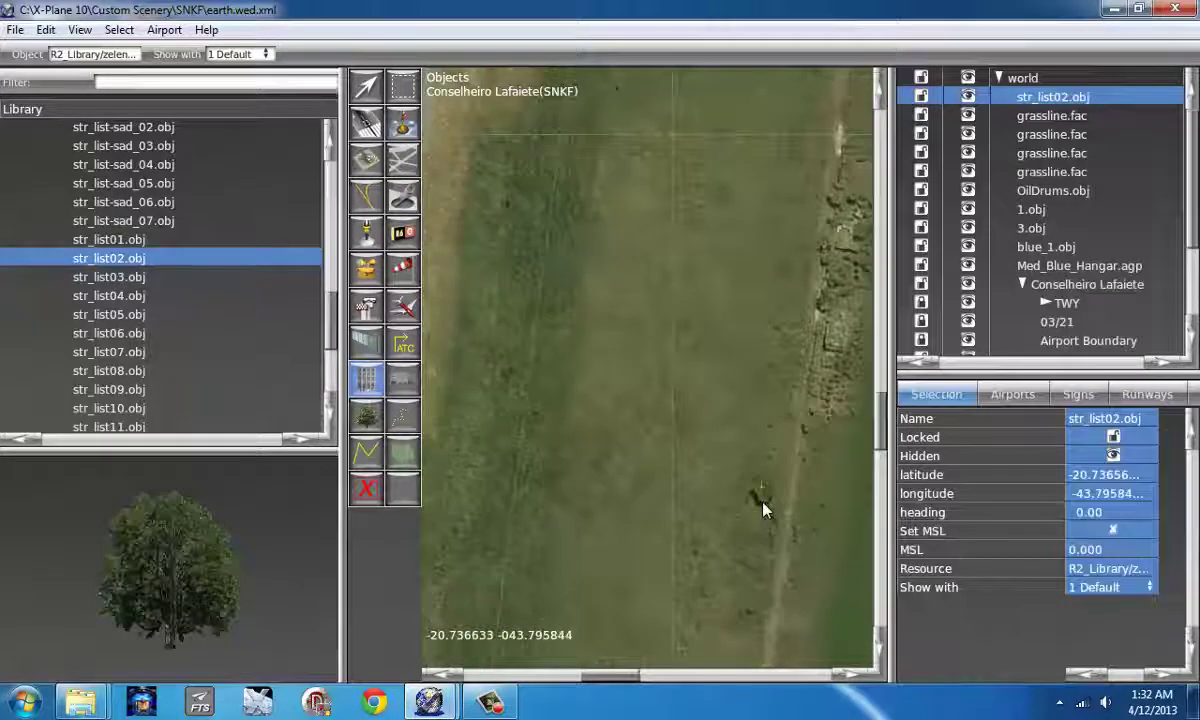
click(824, 305)
click(842, 278)
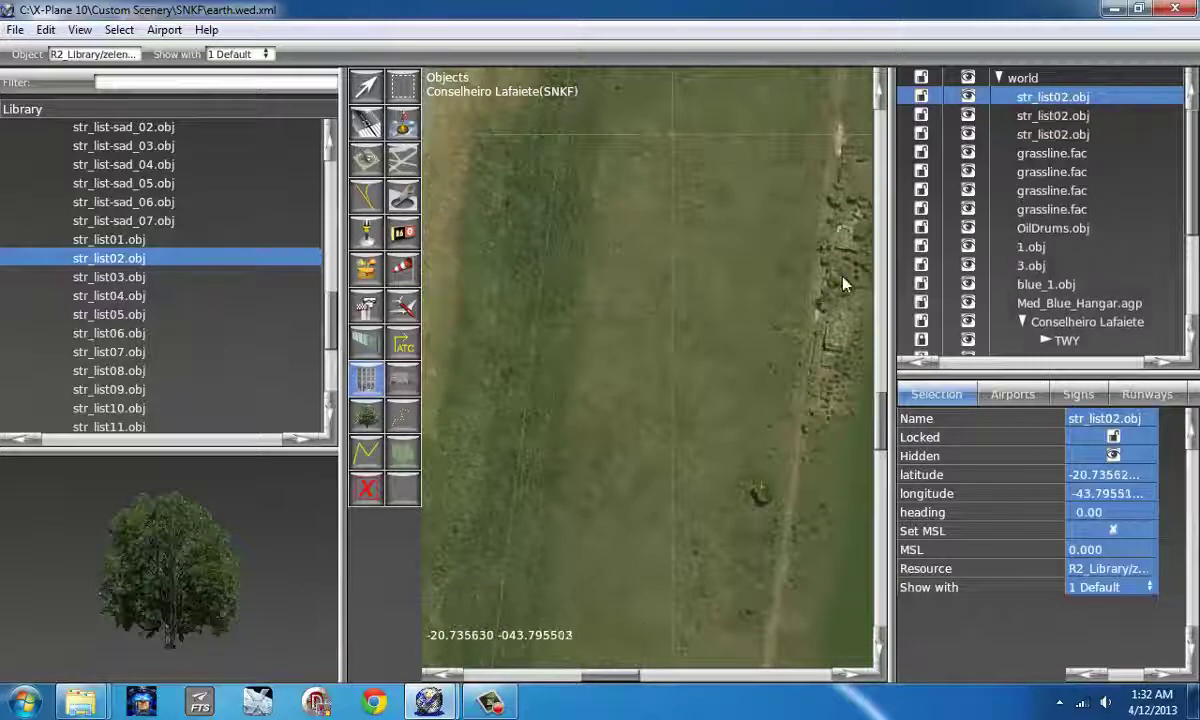
click(845, 272)
click(838, 232)
click(840, 218)
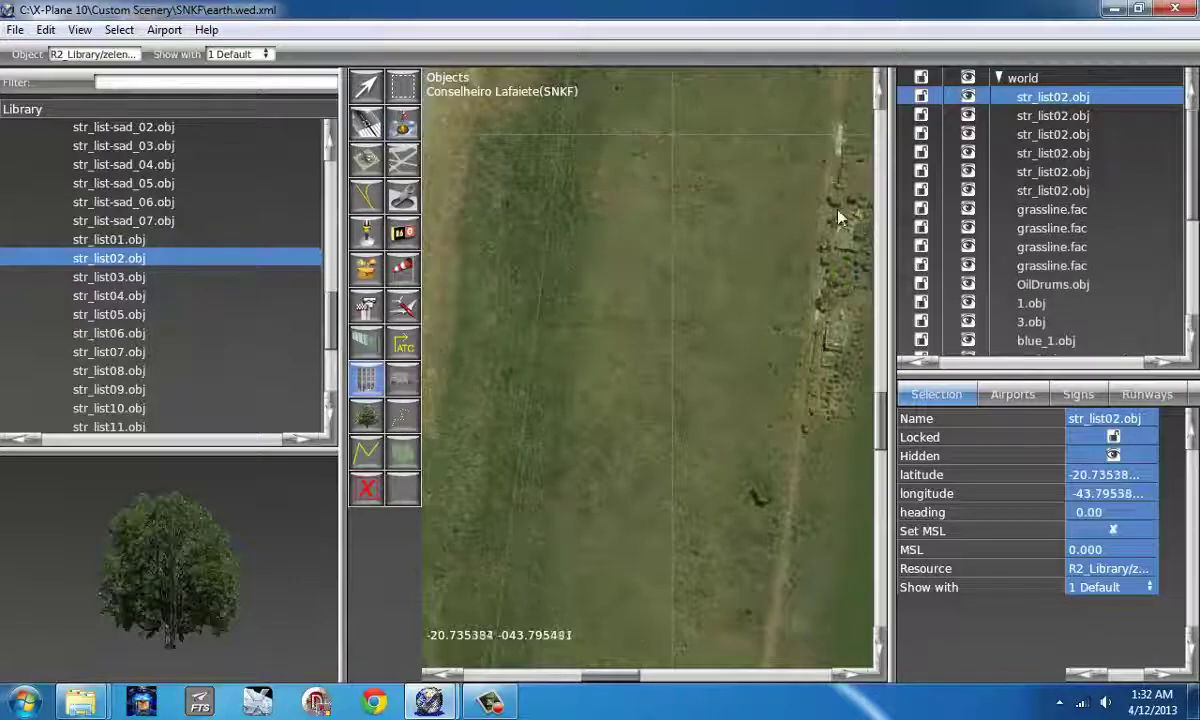
click(817, 232)
Step: Add three str_list02.obj trees farther south along the track east of the runway
scroll(580, 486, down, 4)
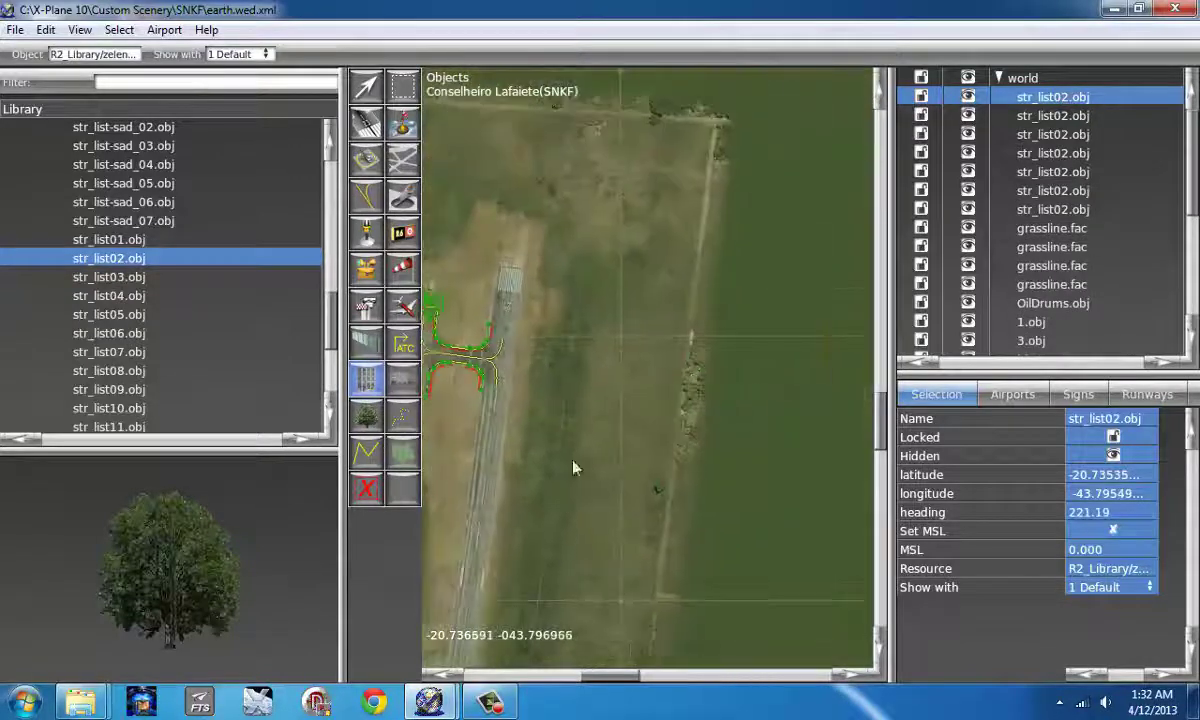
right_drag(573, 465, 664, 205)
click(736, 457)
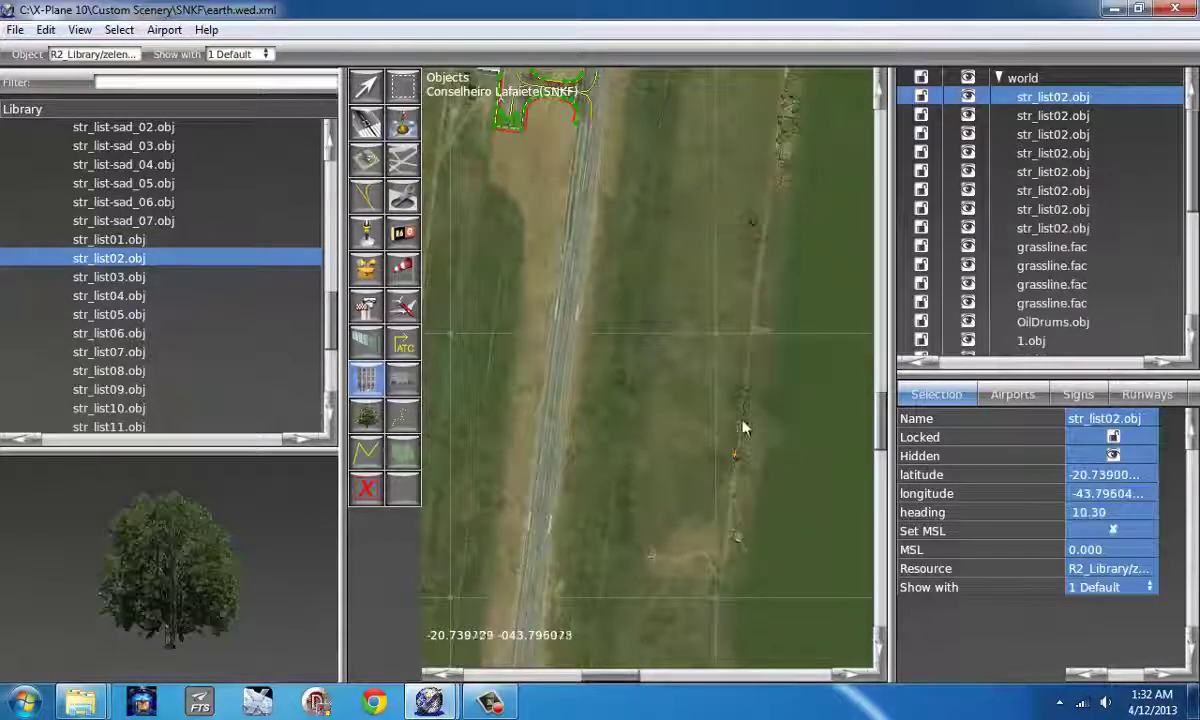
click(743, 413)
click(750, 379)
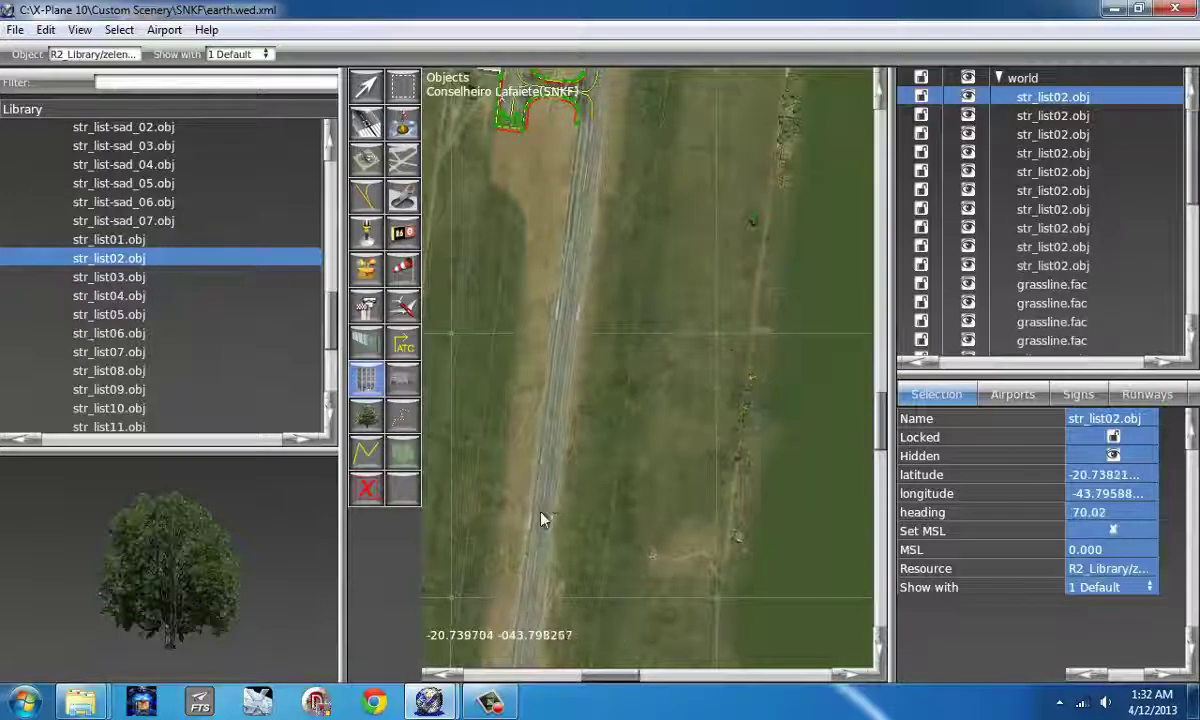
Step: Place str_list02.obj trees over the woodland southeast of the runway 03 threshold and along the tree line north of it
right_drag(540, 520, 677, 197)
scroll(655, 376, up, 2)
right_drag(652, 500, 632, 304)
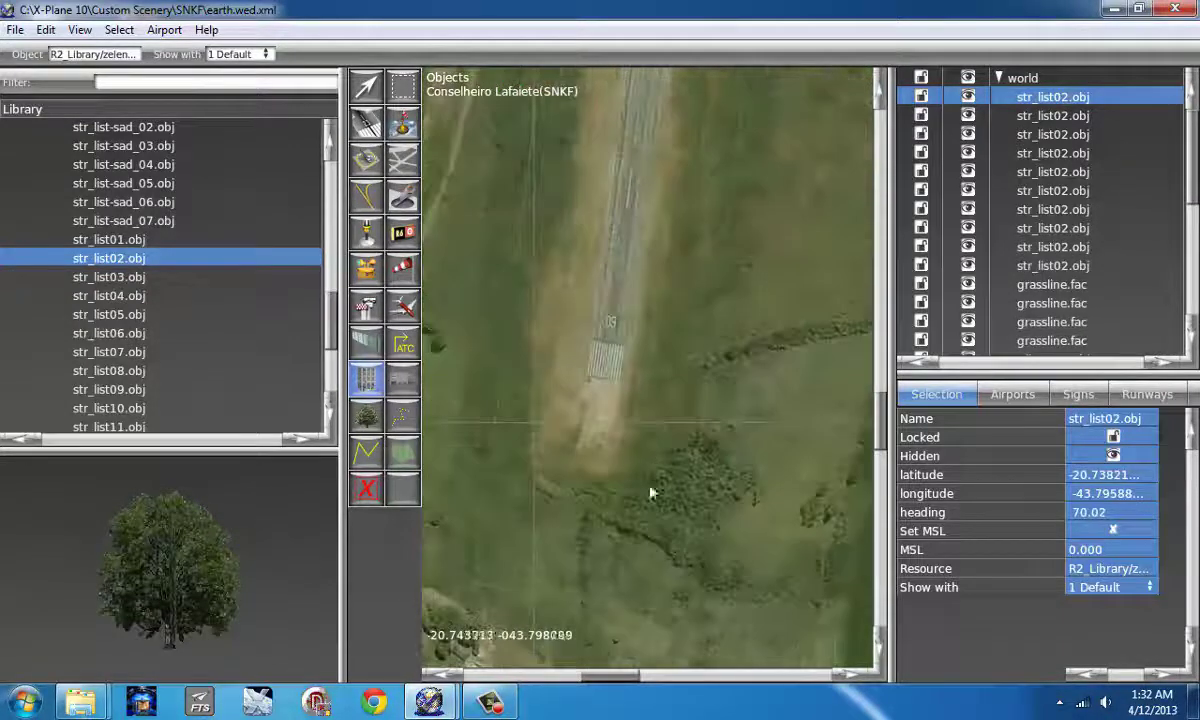
click(655, 492)
click(690, 480)
click(718, 477)
click(738, 502)
click(714, 572)
click(828, 504)
click(857, 470)
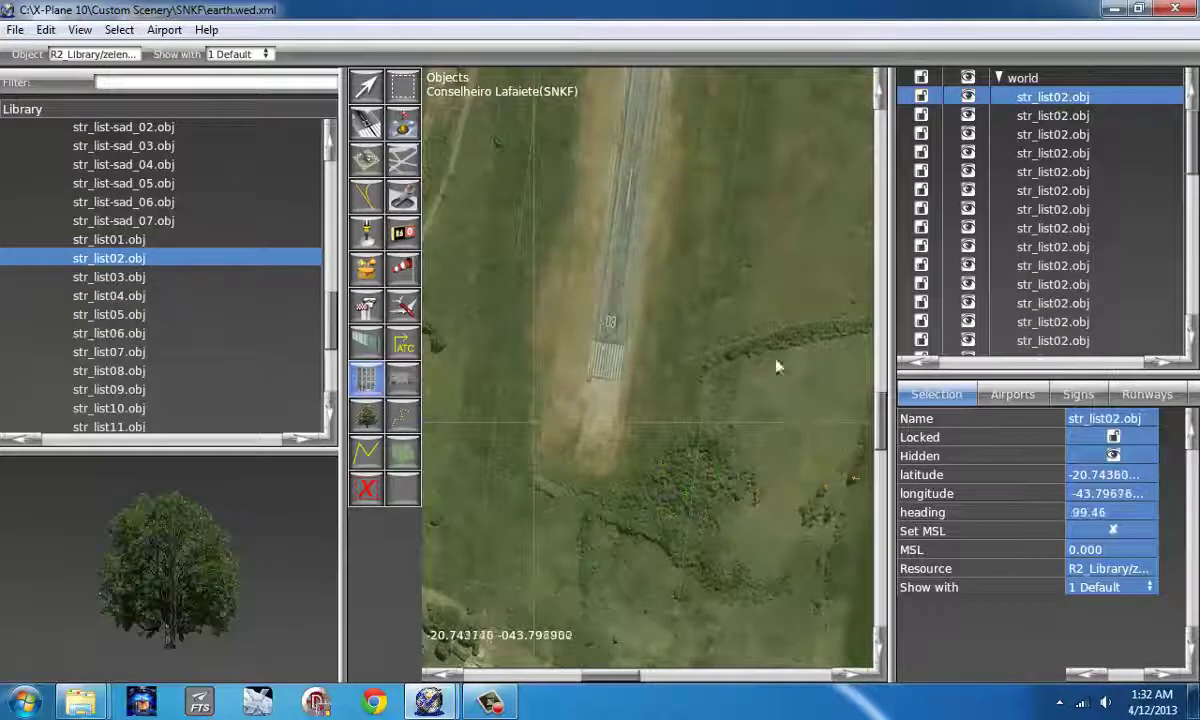
click(777, 362)
click(866, 332)
Step: Place str_list02.obj trees around the farm buildings southwest of the runway 03 threshold and on the small clump north of them
scroll(735, 480, down, 3)
scroll(520, 560, up, 2)
right_drag(514, 551, 592, 424)
scroll(592, 424, up, 1)
click(628, 485)
click(604, 432)
click(600, 397)
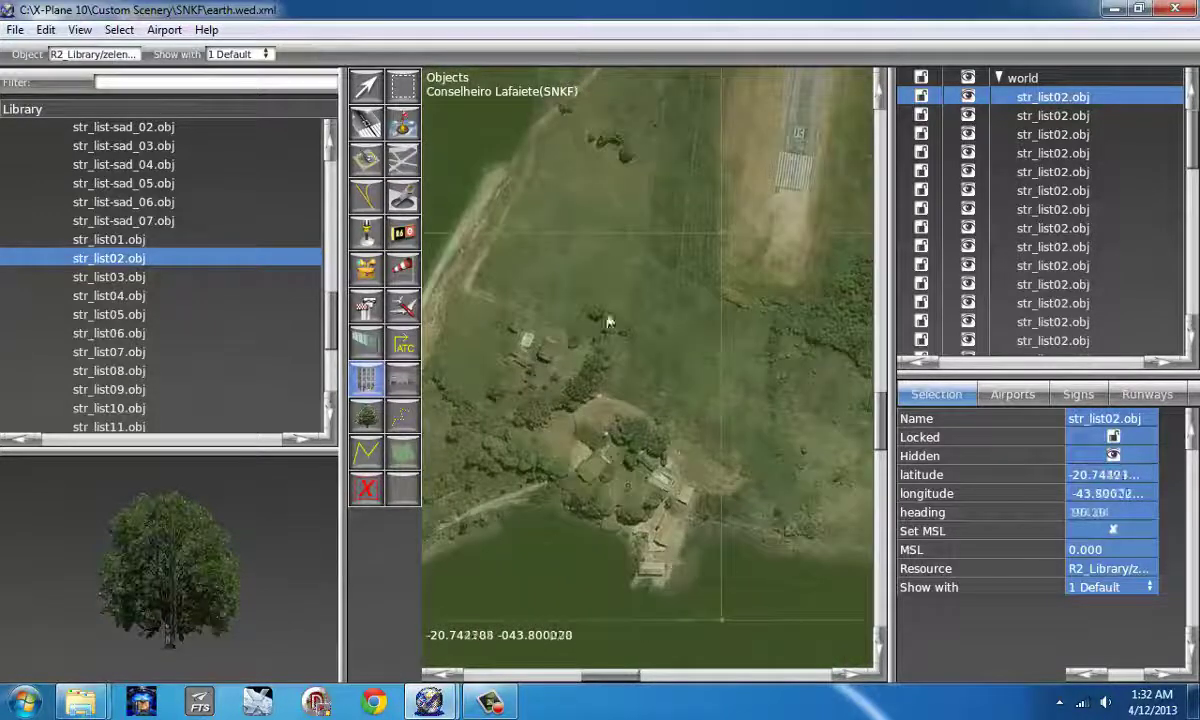
click(620, 142)
click(630, 511)
click(632, 457)
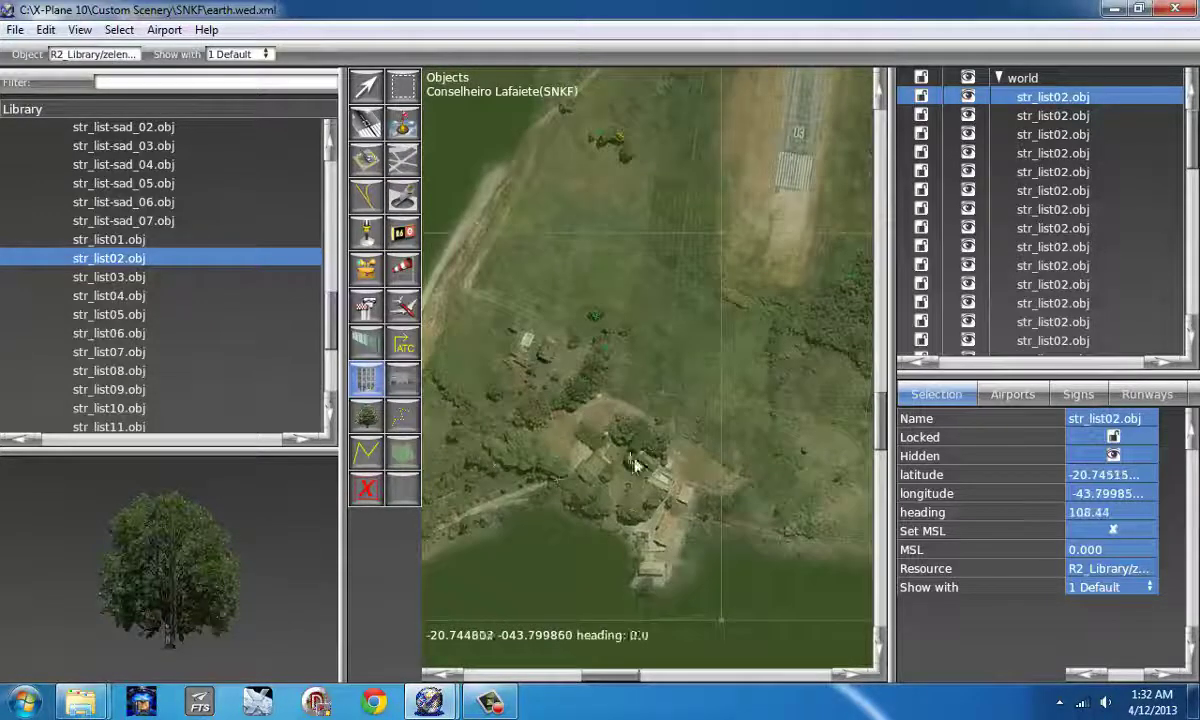
click(663, 446)
Step: Scatter str_list01.obj trees through the groves surrounding the farm buildings southwest of the runway
click(98, 241)
drag(535, 472, 491, 400)
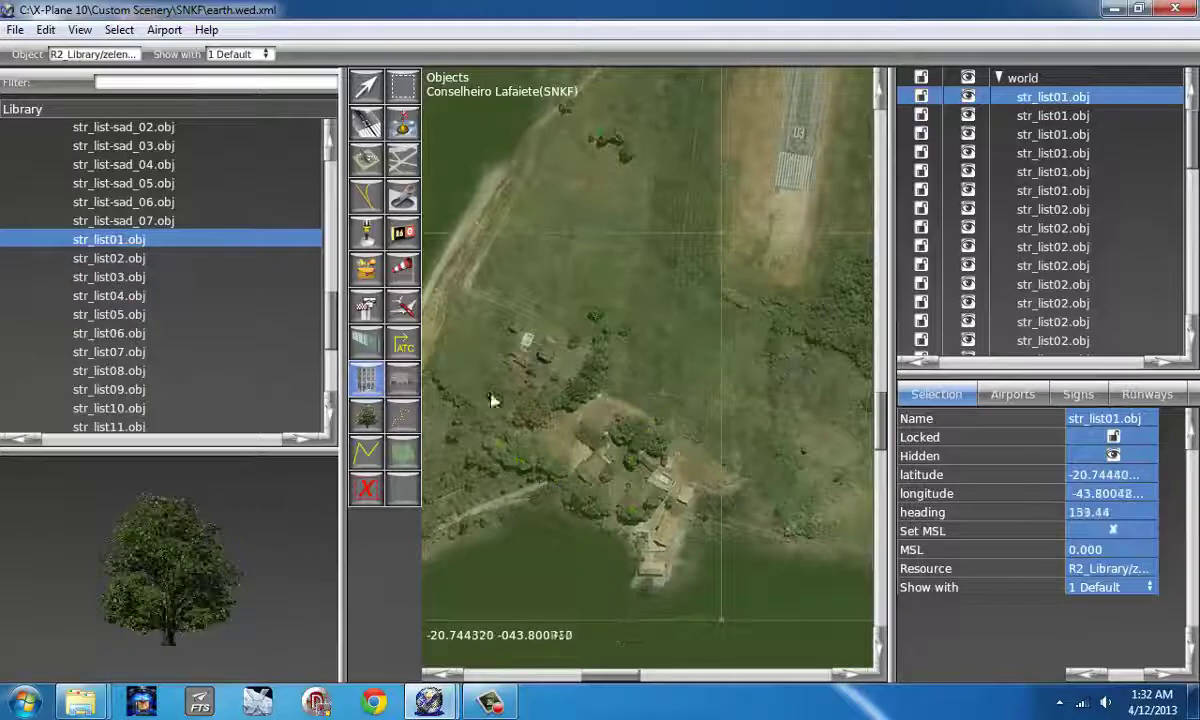
drag(603, 396, 628, 471)
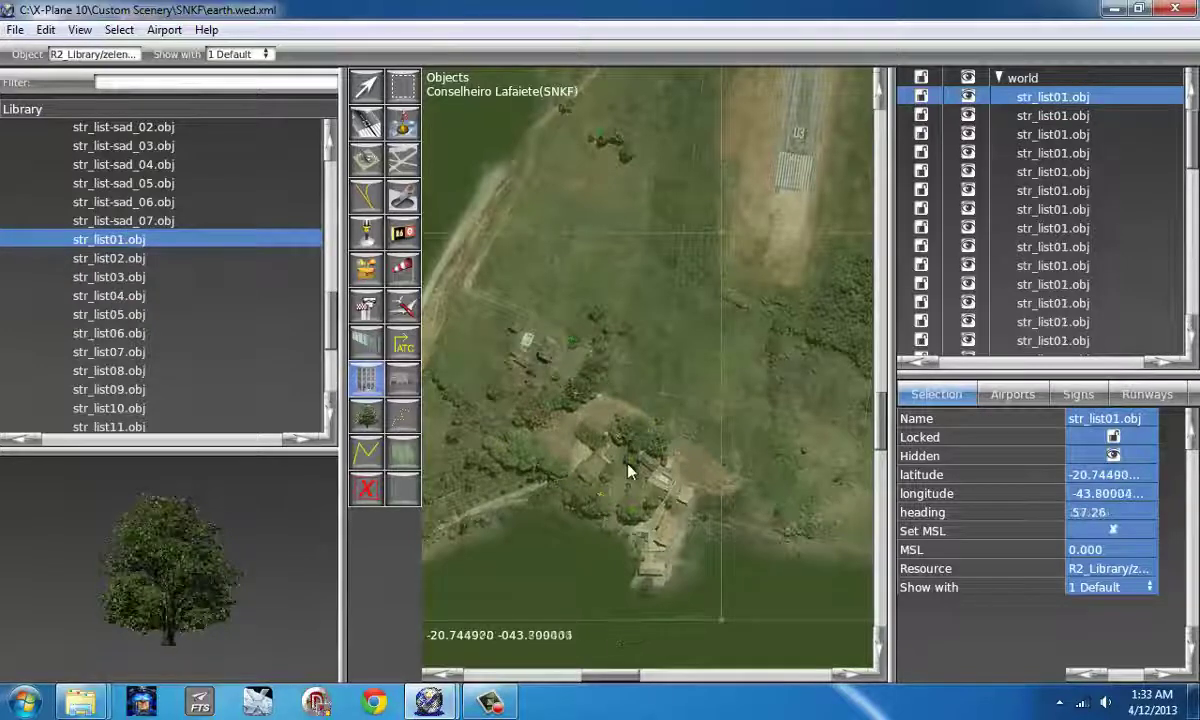
Step: Add str_list01.obj trees to the woodland and clumps southeast of the runway 03 threshold
click(842, 346)
right_drag(834, 365, 613, 387)
click(692, 313)
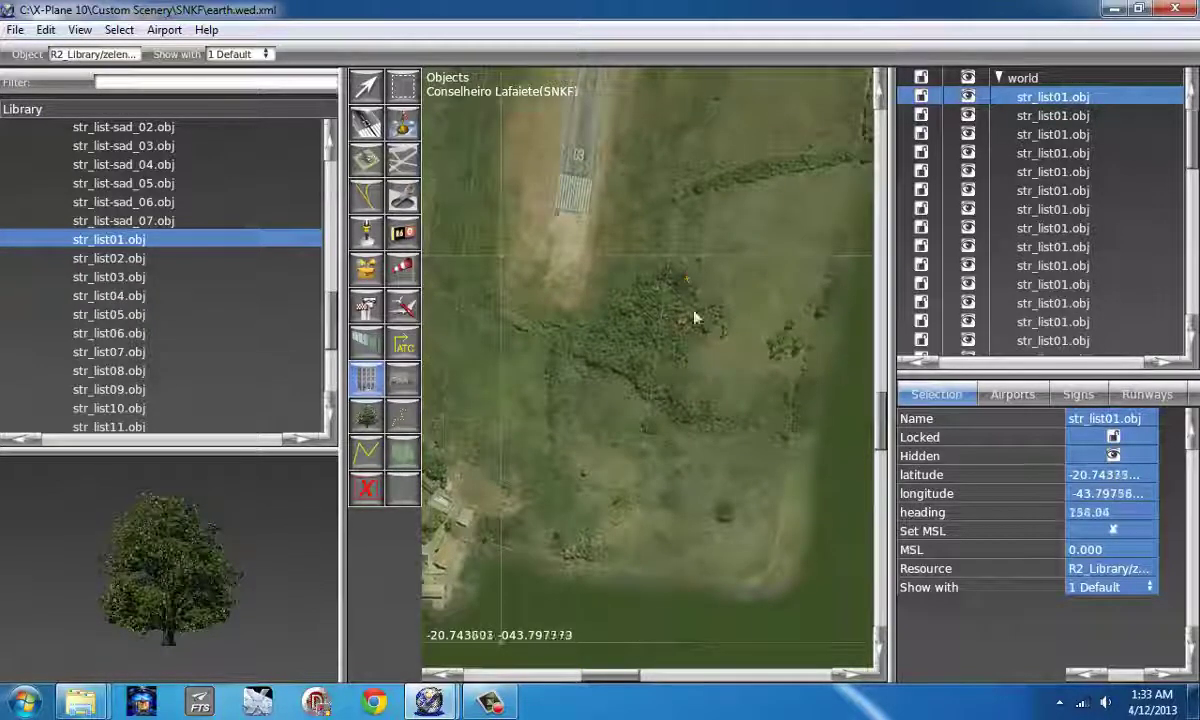
click(760, 360)
click(836, 272)
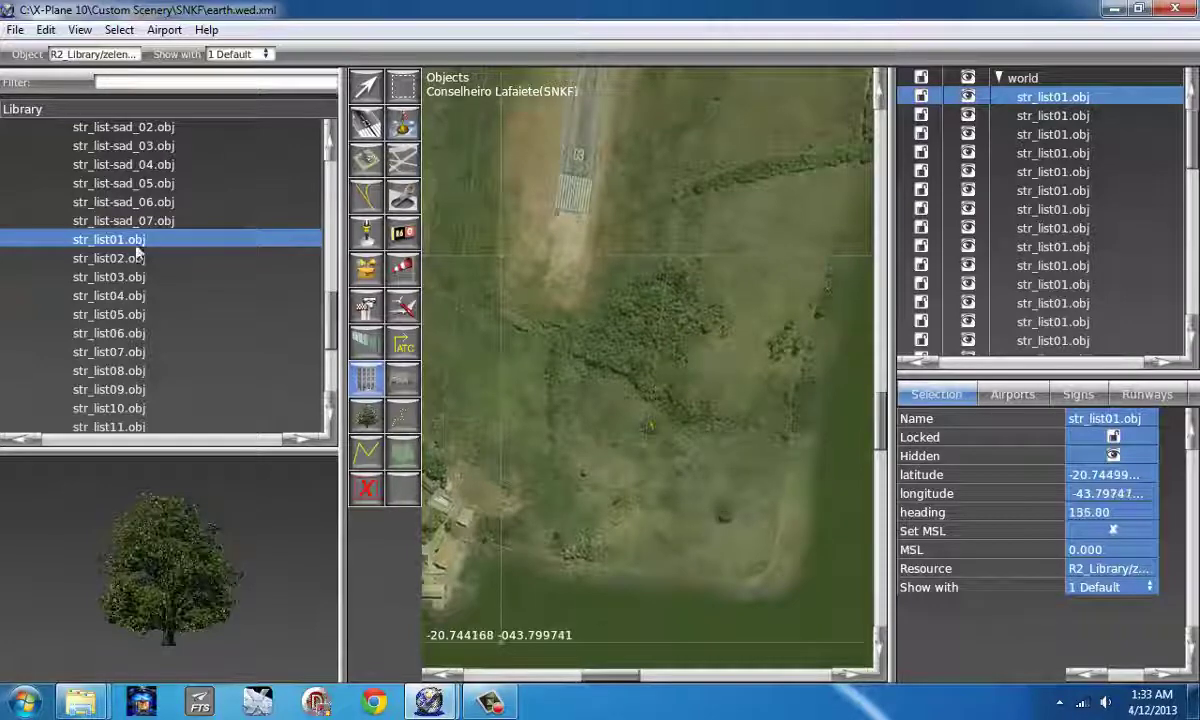
Step: Choose str_list04.obj after comparing the neighbouring trees and place copies between the farm buildings and the southwestern boundary track
click(108, 258)
click(74, 280)
click(80, 299)
click(79, 281)
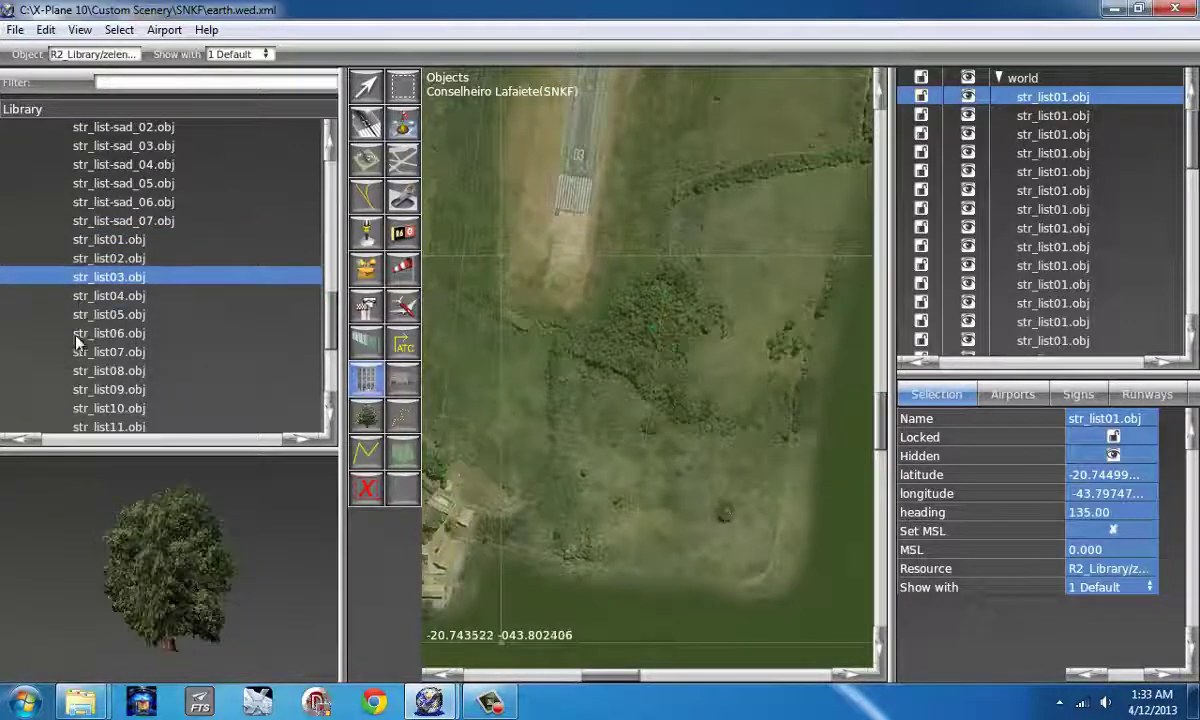
click(79, 298)
scroll(571, 379, down, 3)
right_drag(459, 338, 626, 375)
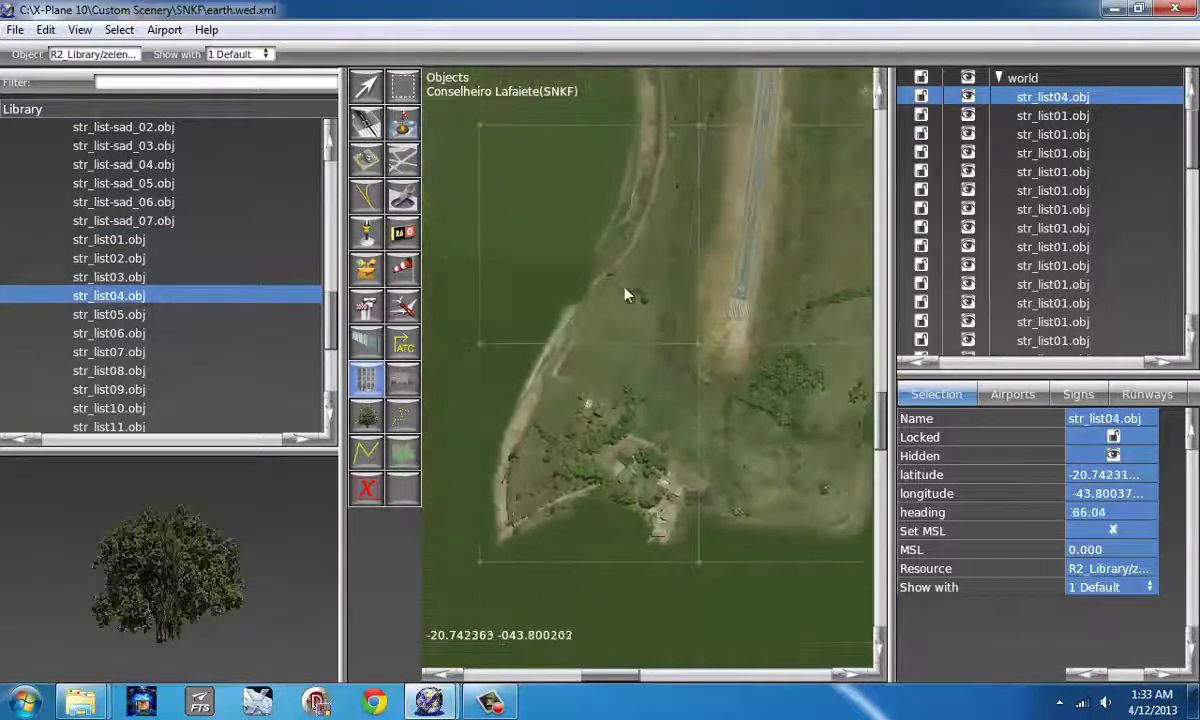
click(511, 475)
click(526, 485)
click(548, 506)
click(562, 480)
click(558, 443)
click(576, 432)
click(599, 424)
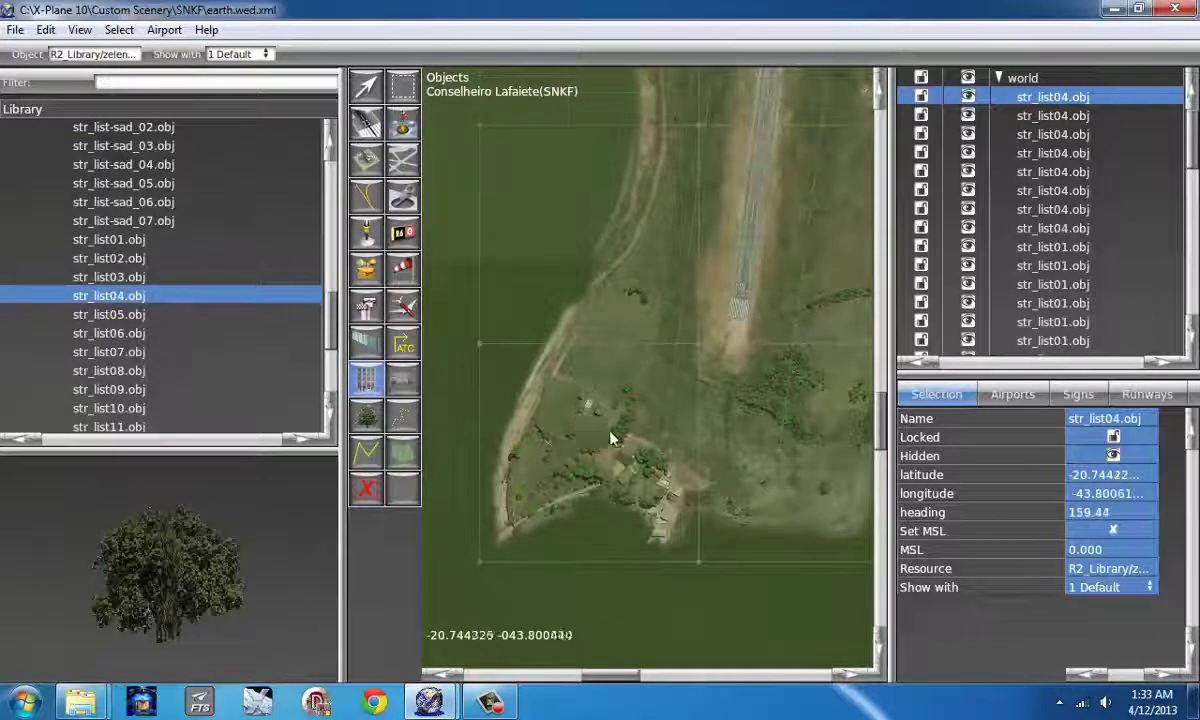
Step: Place str_list04.obj trees along both sides of the dirt track west of the runway
scroll(612, 438, down, 4)
right_drag(645, 235, 635, 383)
scroll(635, 280, up, 9)
click(616, 440)
click(619, 372)
click(572, 366)
click(562, 271)
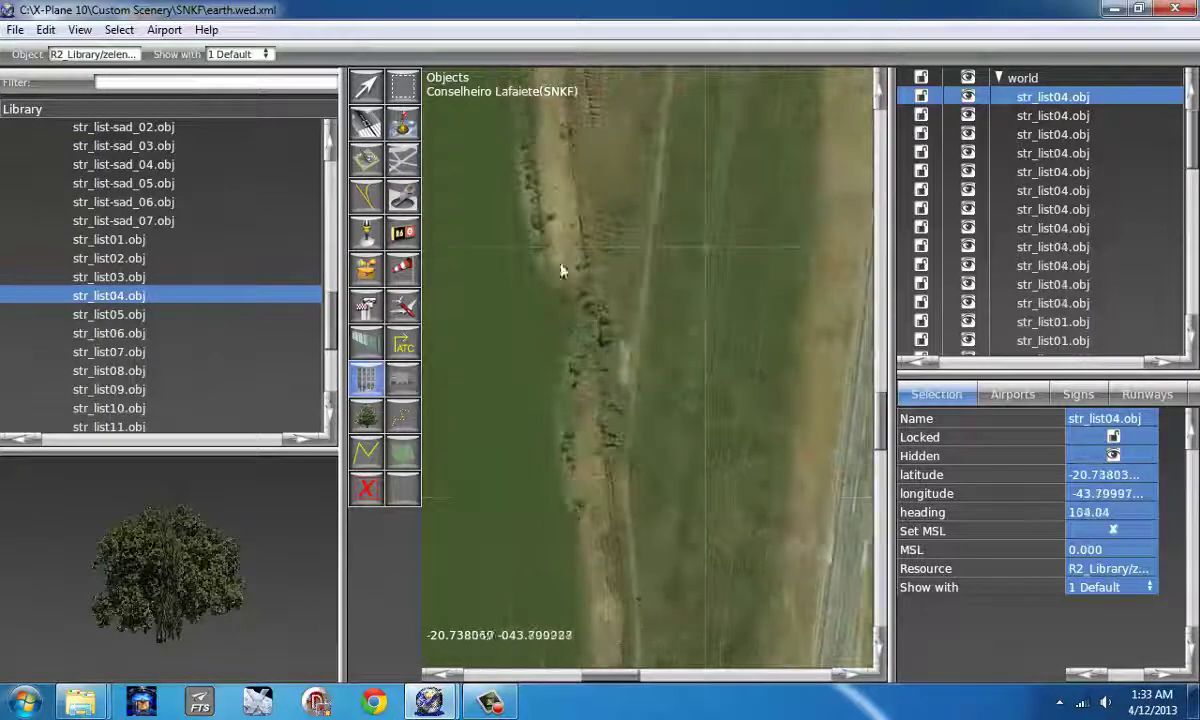
click(538, 220)
click(537, 187)
Step: Switch to str_list02.obj and place one tree by the western track and one south of the hangar
click(118, 313)
click(120, 297)
click(125, 259)
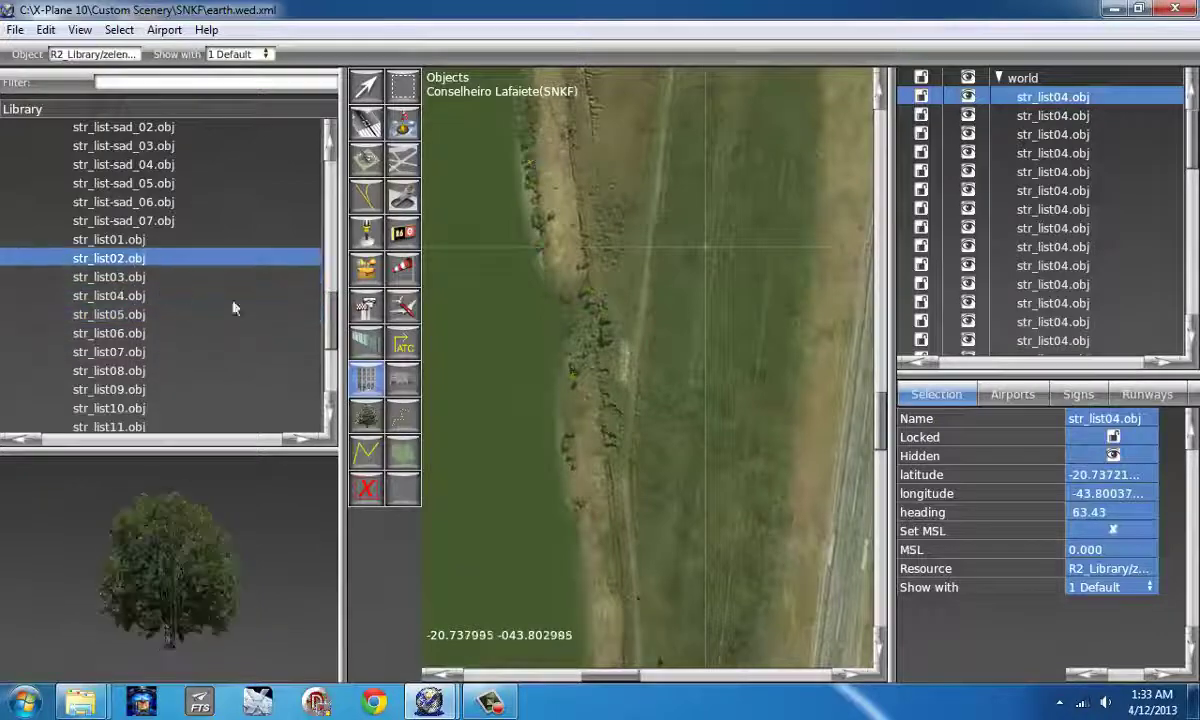
click(605, 201)
scroll(605, 201, down, 3)
right_drag(612, 92, 627, 388)
scroll(627, 388, up, 6)
click(616, 374)
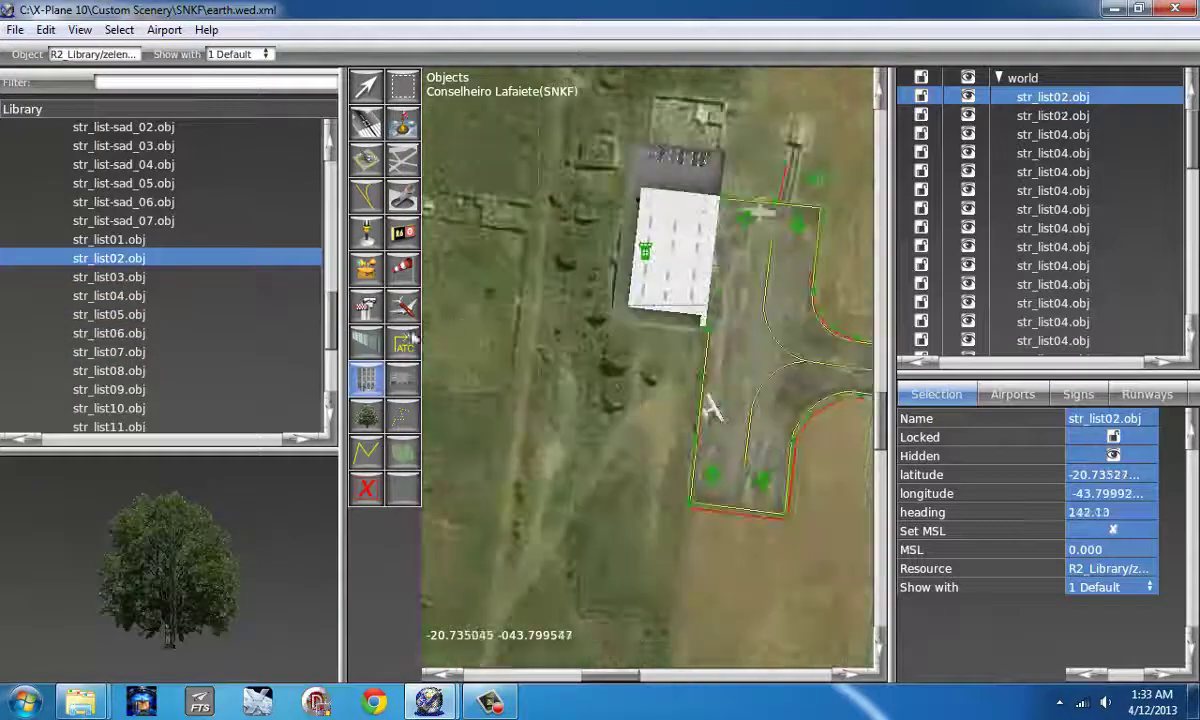
Step: Place one str_list01.obj tree and three str_list03.obj trees on the tree spots south and west of the hangar
click(112, 240)
click(663, 382)
key(Down)
key(Down)
key(Down)
key(Up)
click(611, 342)
click(575, 270)
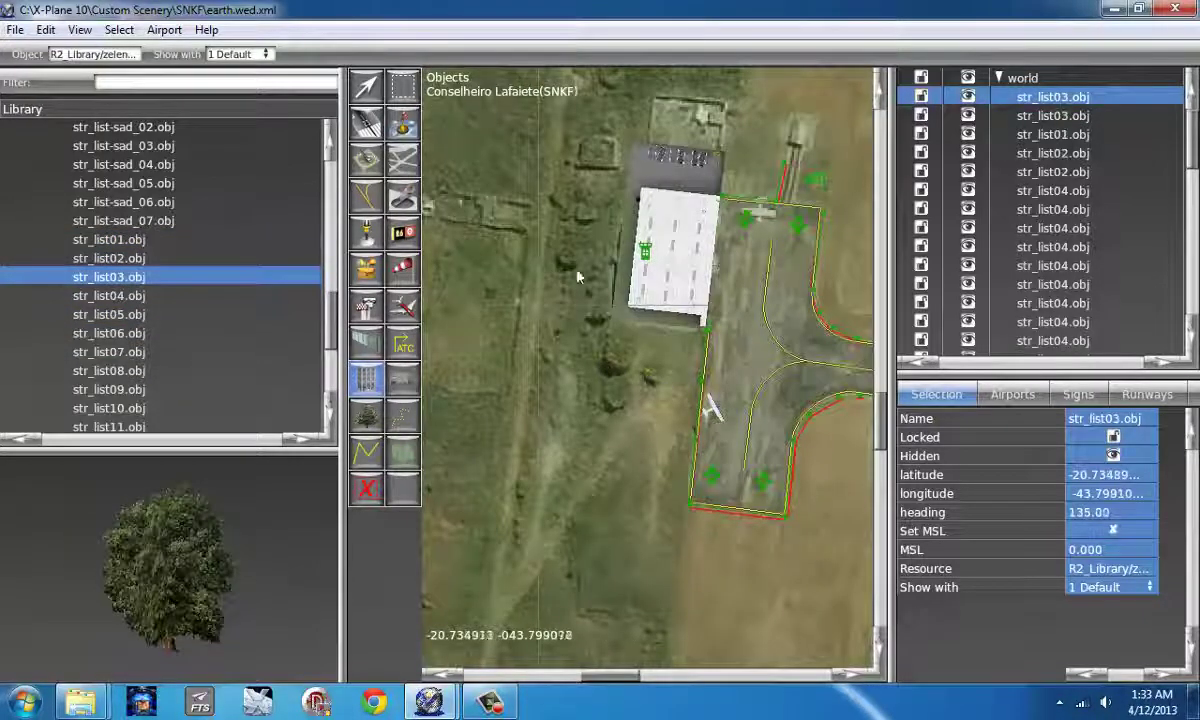
click(583, 273)
Step: Switch back to str_list02.obj and place trees along the boundary track north of the runway and around its northeast corner
key(Up)
key(Up)
key(Down)
scroll(587, 206, down, 3)
right_drag(665, 127, 694, 366)
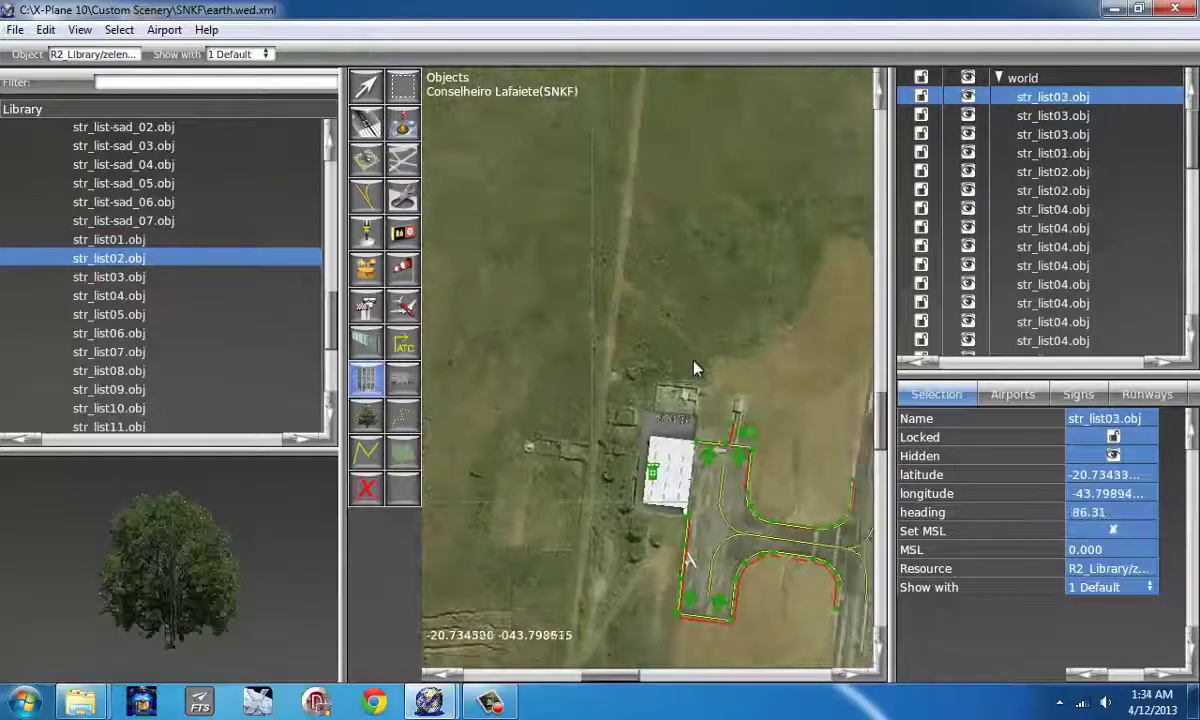
scroll(694, 362, down, 3)
click(595, 172)
click(612, 172)
click(477, 254)
click(488, 295)
click(497, 333)
click(509, 423)
click(463, 208)
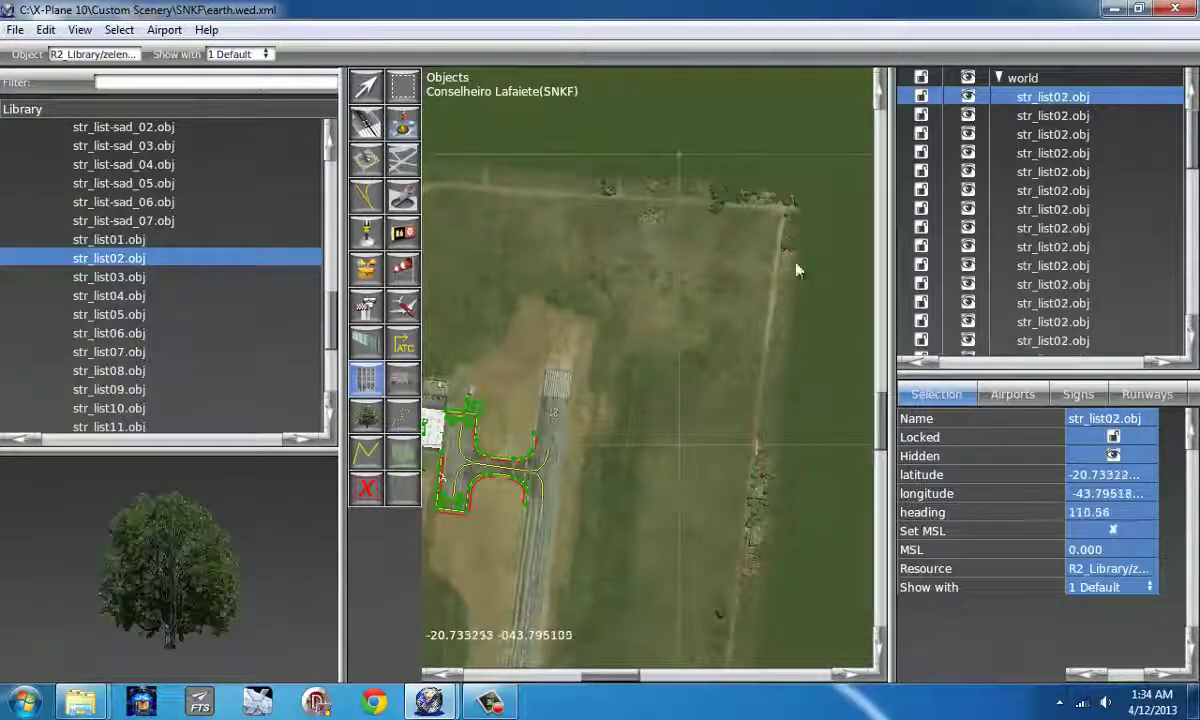
Step: Browse the remaining tree models in R2_Library's zelen/stromy folder, from str_list05.obj onward and among the str_bor trees
scroll(713, 522, down, 3)
right_drag(667, 470, 783, 173)
click(130, 312)
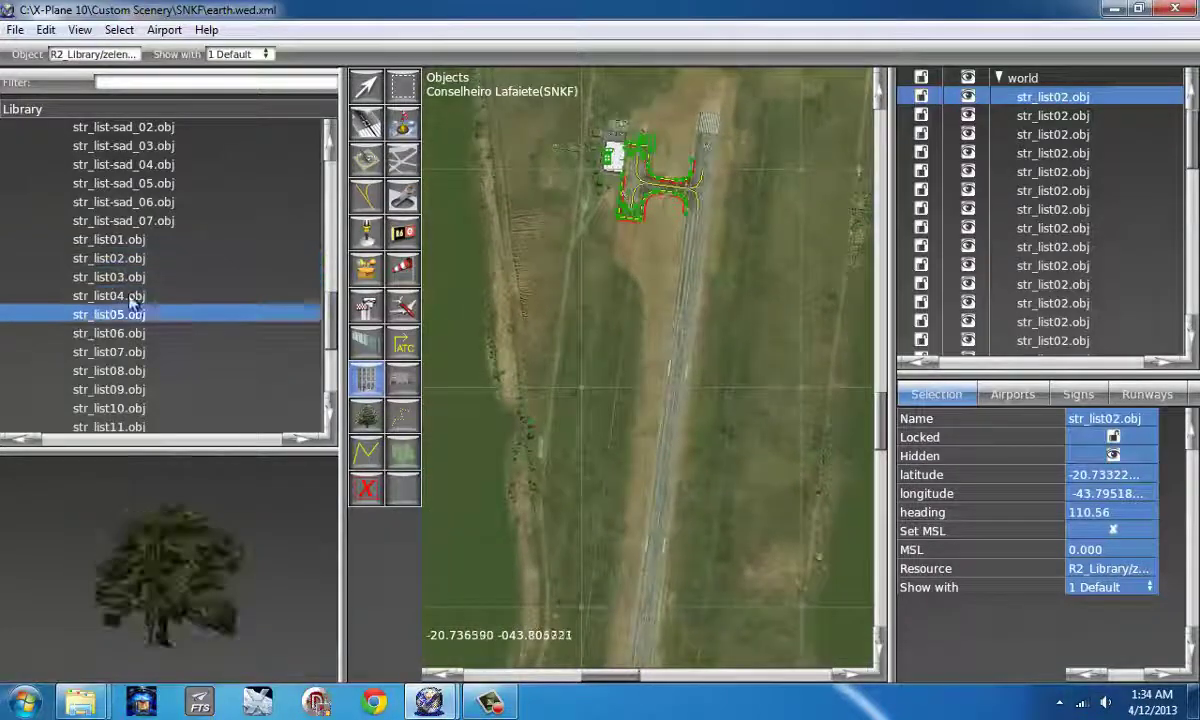
key(Down)
key(Down)
key(Down)
key(Down)
key(Down)
key(Down)
key(Down)
key(Down)
key(Down)
key(Down)
key(Down)
key(Down)
key(Down)
key(Down)
key(Down)
key(Down)
key(Down)
key(Down)
key(Down)
key(Down)
drag(330, 368, 330, 248)
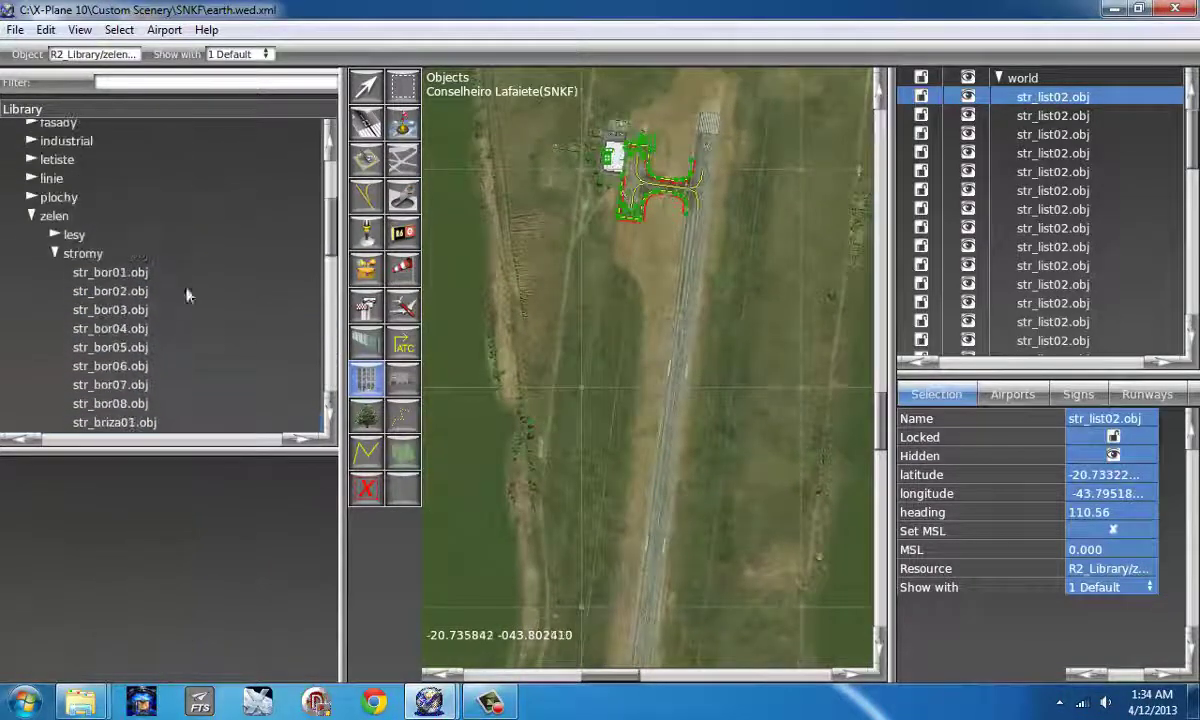
click(110, 326)
Step: Collapse R2_Library and preview the birch and bush models in the ruscenery forest folder
click(31, 217)
click(8, 297)
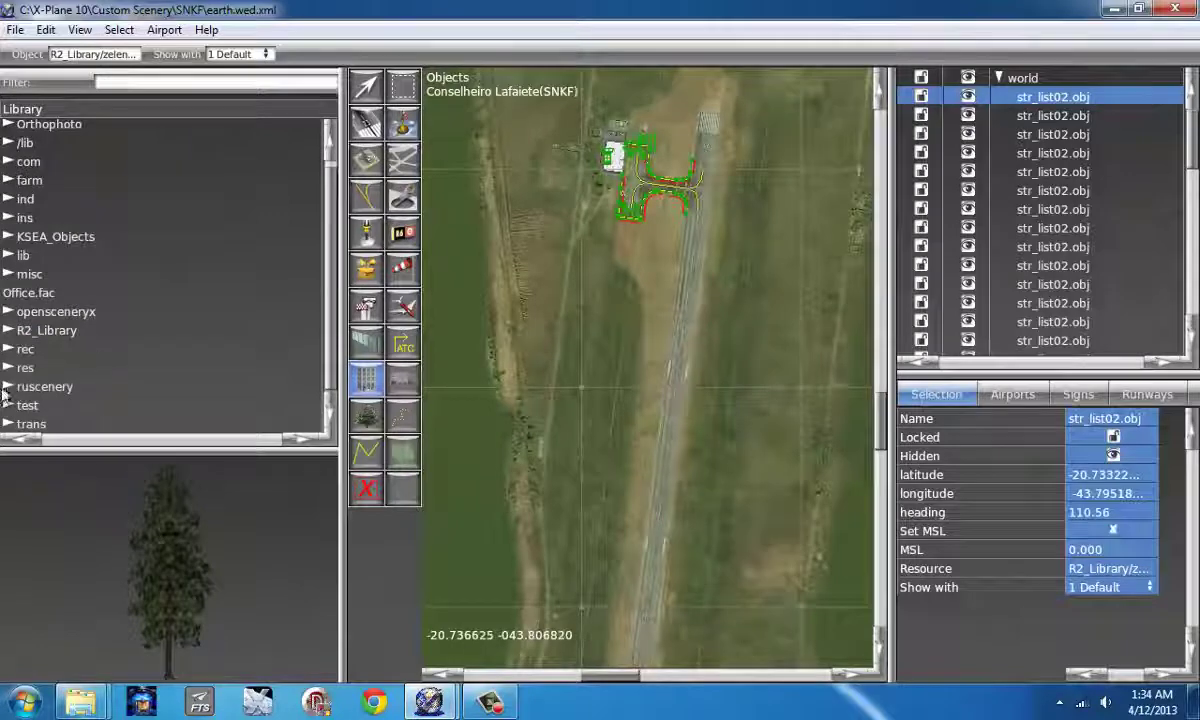
click(6, 387)
scroll(8, 391, down, 1)
click(31, 319)
click(82, 338)
scroll(110, 362, down, 1)
key(Down)
key(Down)
key(Down)
key(Down)
key(Down)
key(Down)
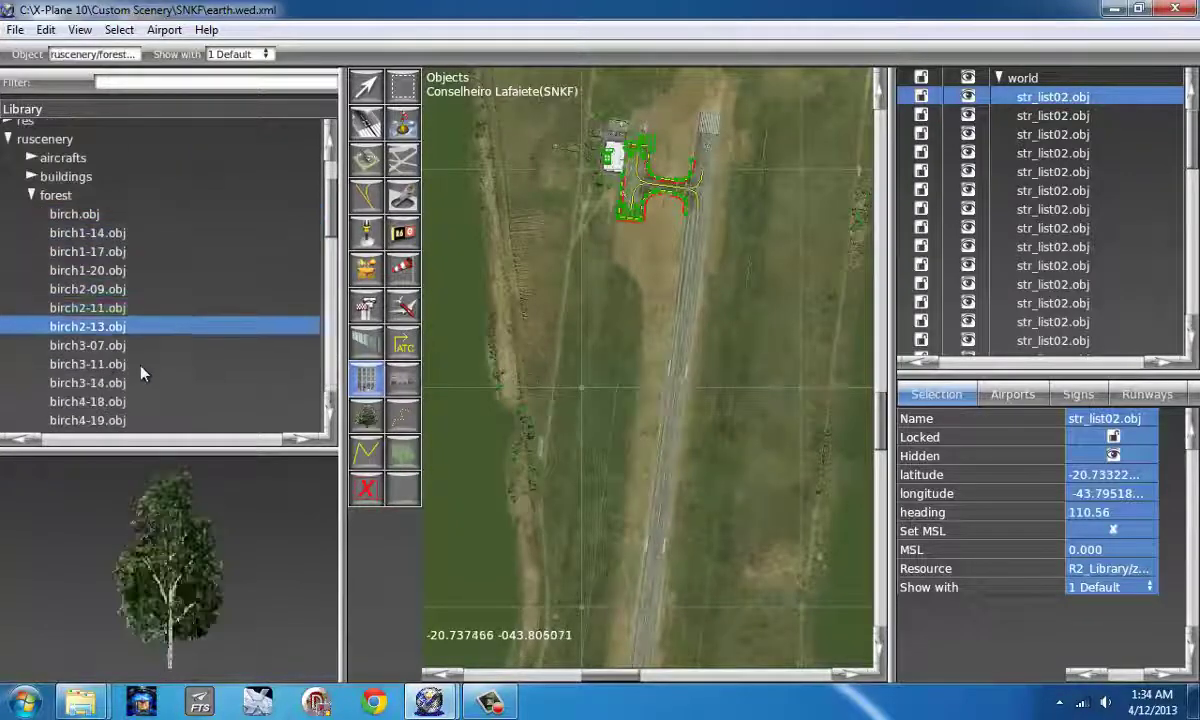
key(Down)
key(Down)
key(Down)
key(Down)
key(Down)
key(Down)
key(Down)
key(Down)
key(Down)
key(Down)
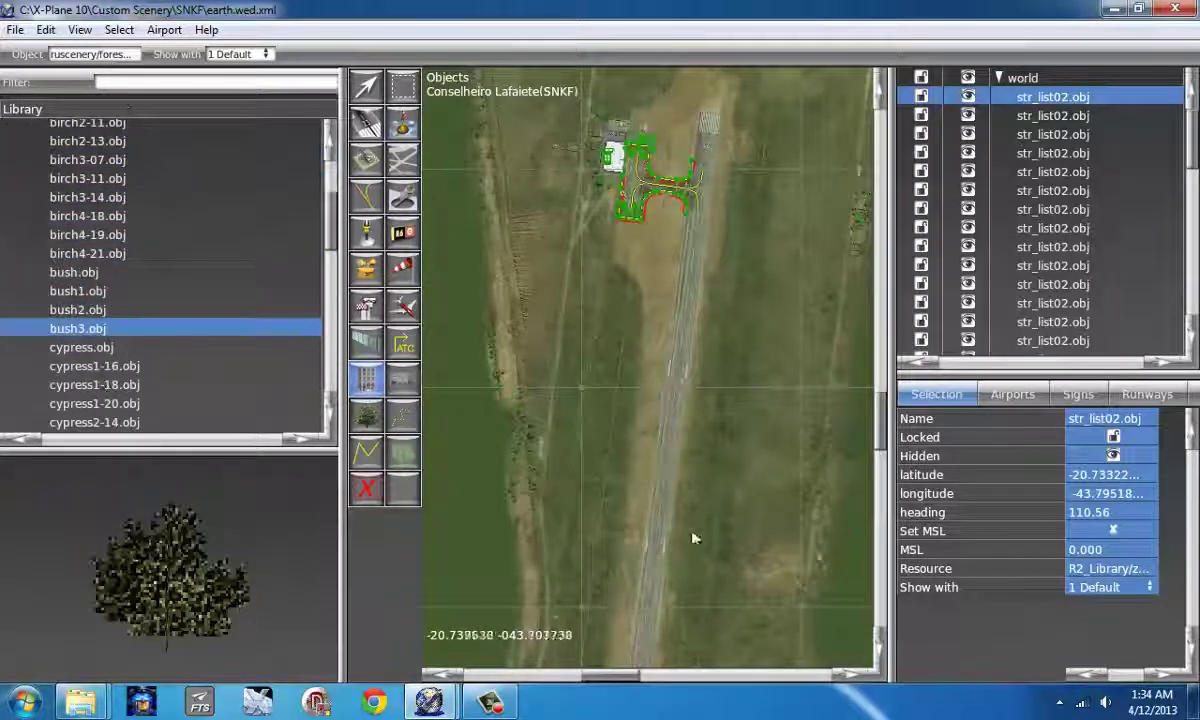
Step: Filter the library for "fence" and choose the opensceneryx chainlink facade open.fac for the apron area
click(185, 82)
text(fence)
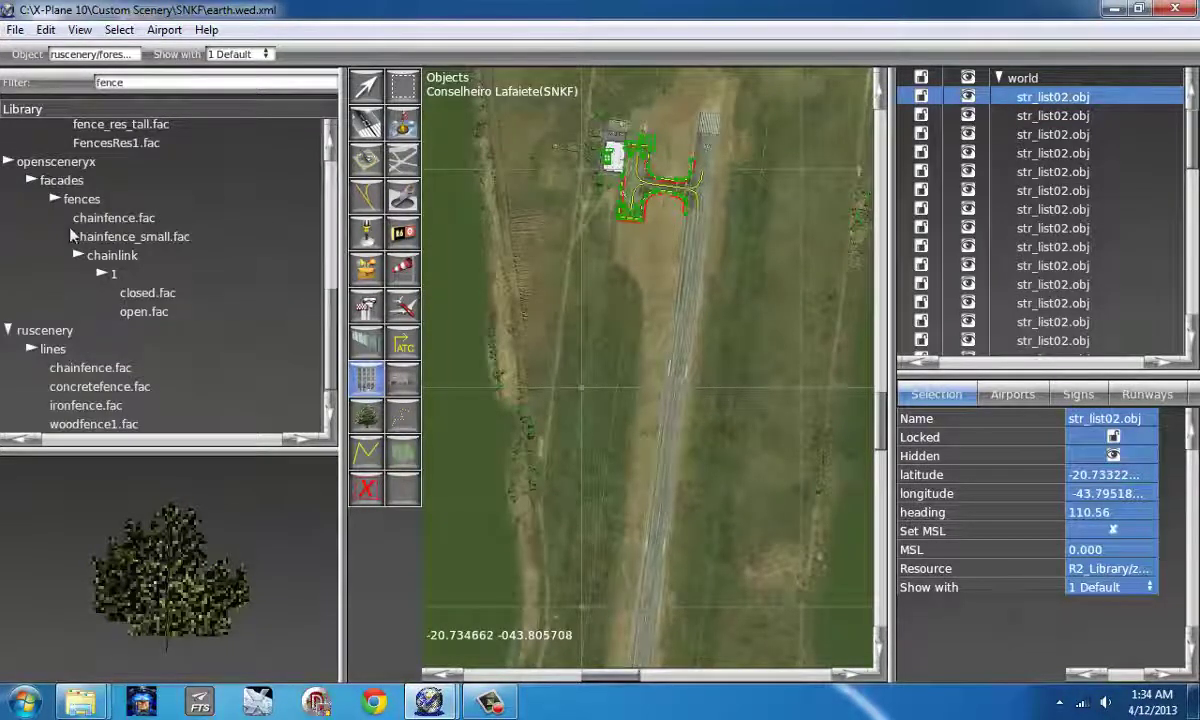
click(140, 312)
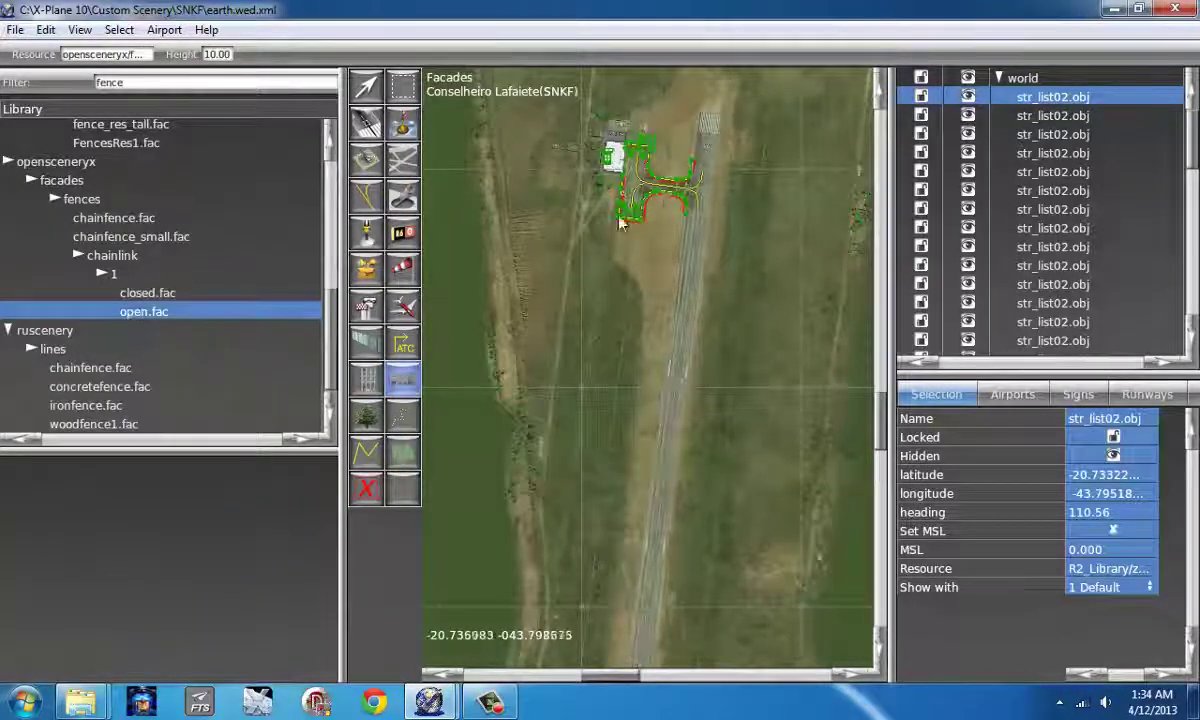
scroll(595, 168, up, 3)
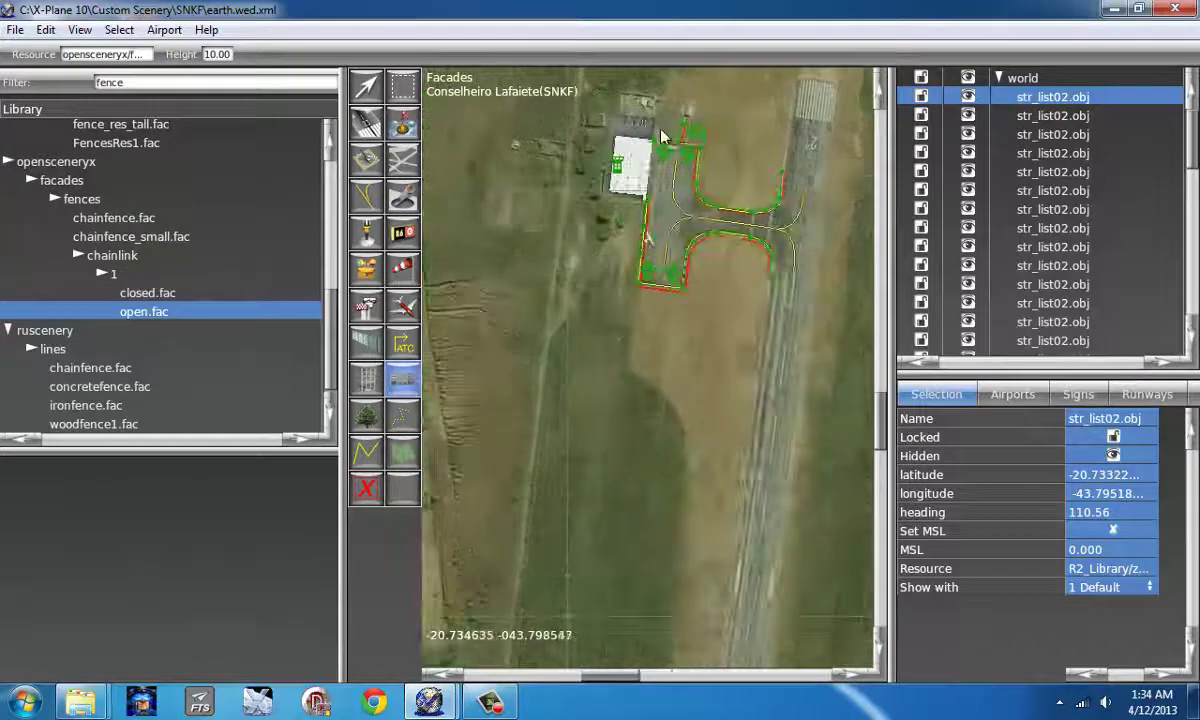
Step: Start an open chainlink fence on the track just northwest of the hangar, following it north and turning east onto the northern boundary
right_drag(661, 131, 688, 380)
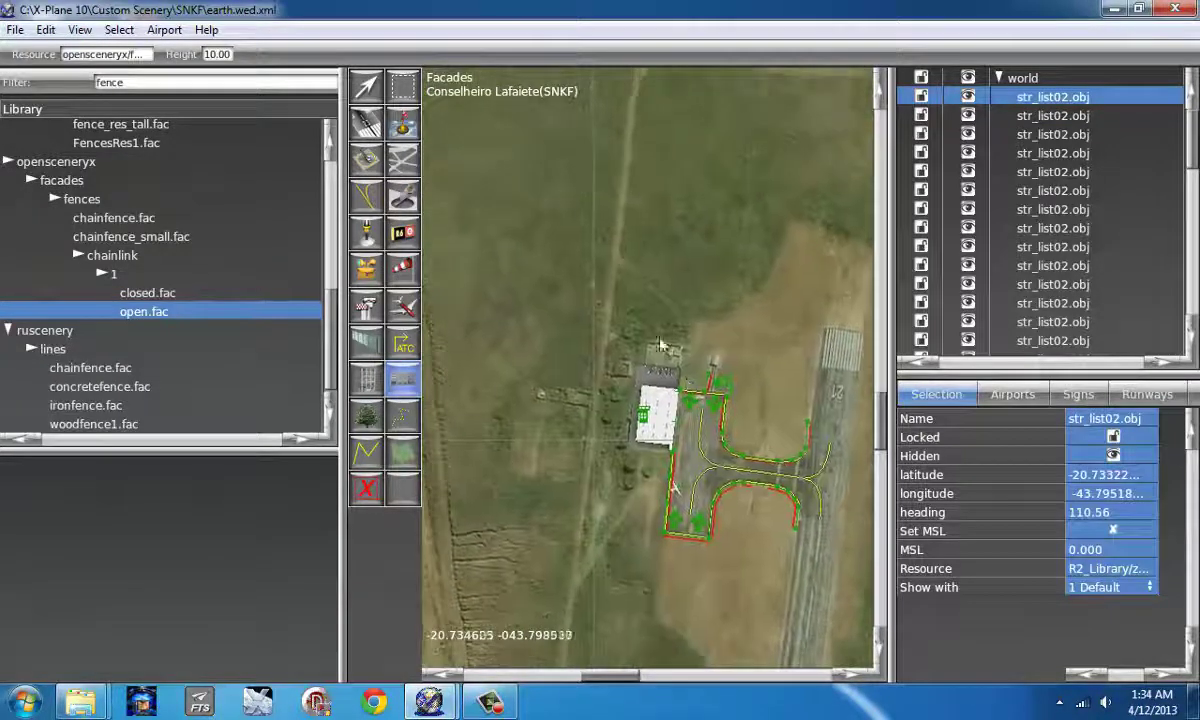
scroll(645, 267, down, 1)
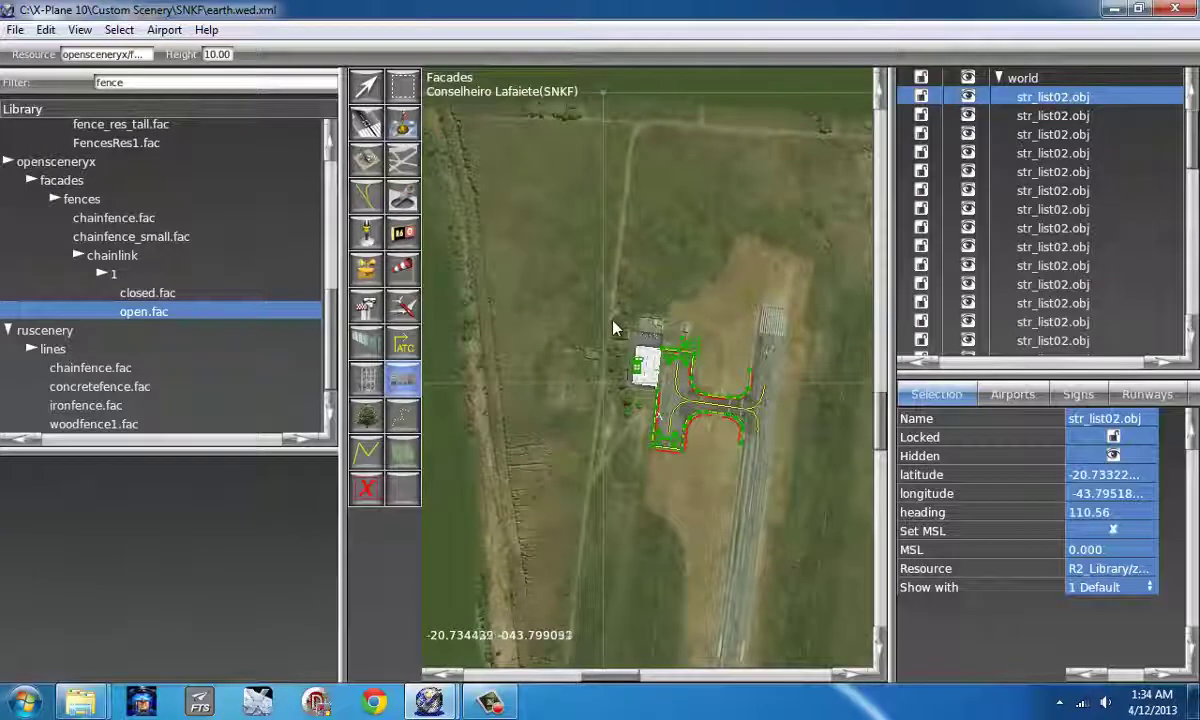
click(621, 264)
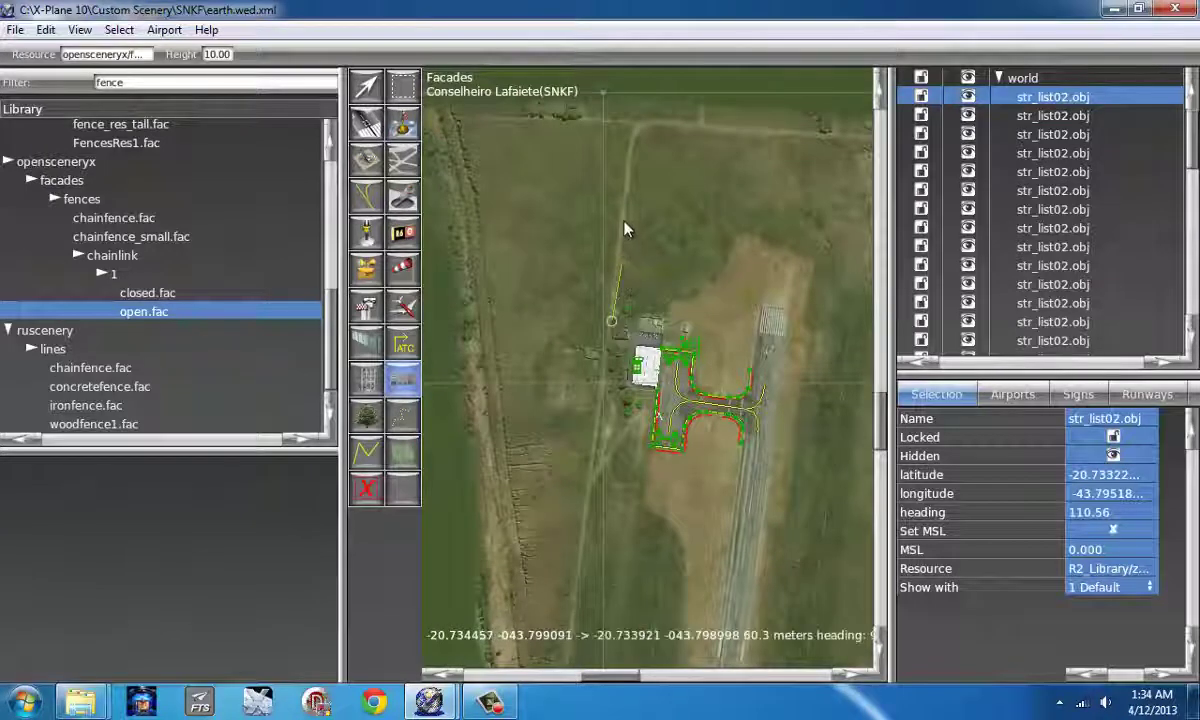
click(631, 165)
click(637, 133)
click(718, 133)
Step: Continue the fence east along the northern boundary, around the northeast corner and partway down the eastern boundary
right_drag(790, 172, 570, 160)
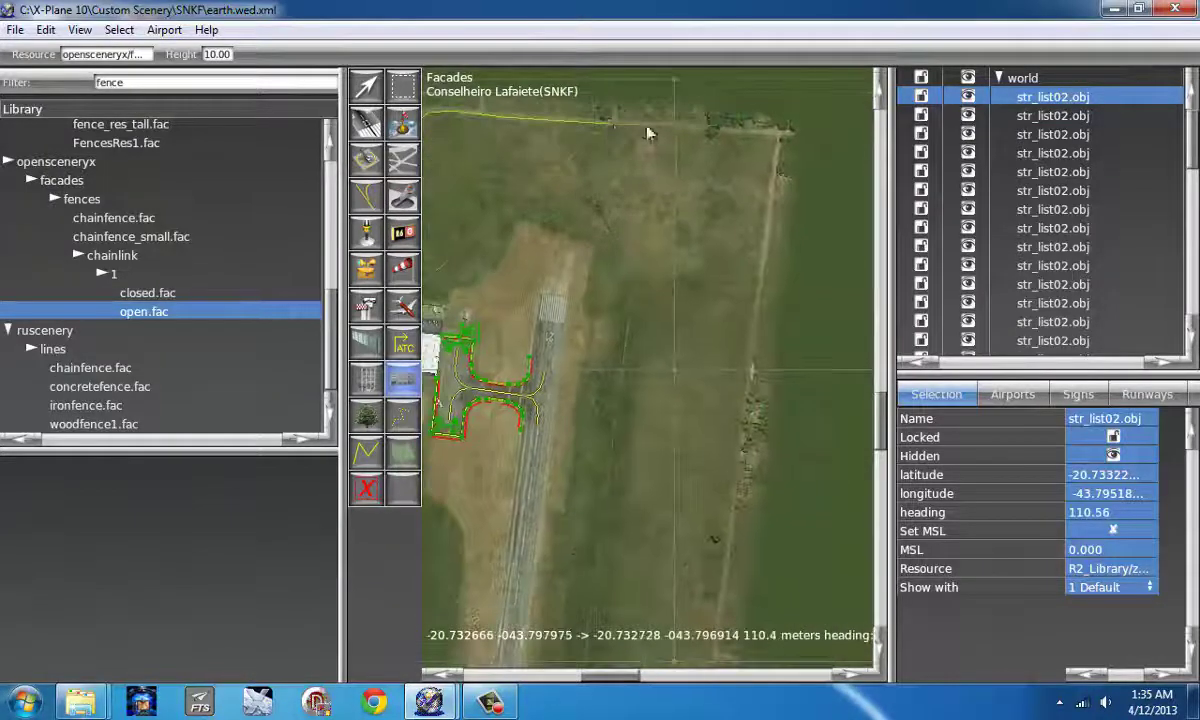
click(702, 132)
click(778, 137)
click(746, 378)
Step: Continue the fence down the eastern boundary, around the airport's southern end to the farm buildings, and finish it
right_drag(699, 441, 700, 175)
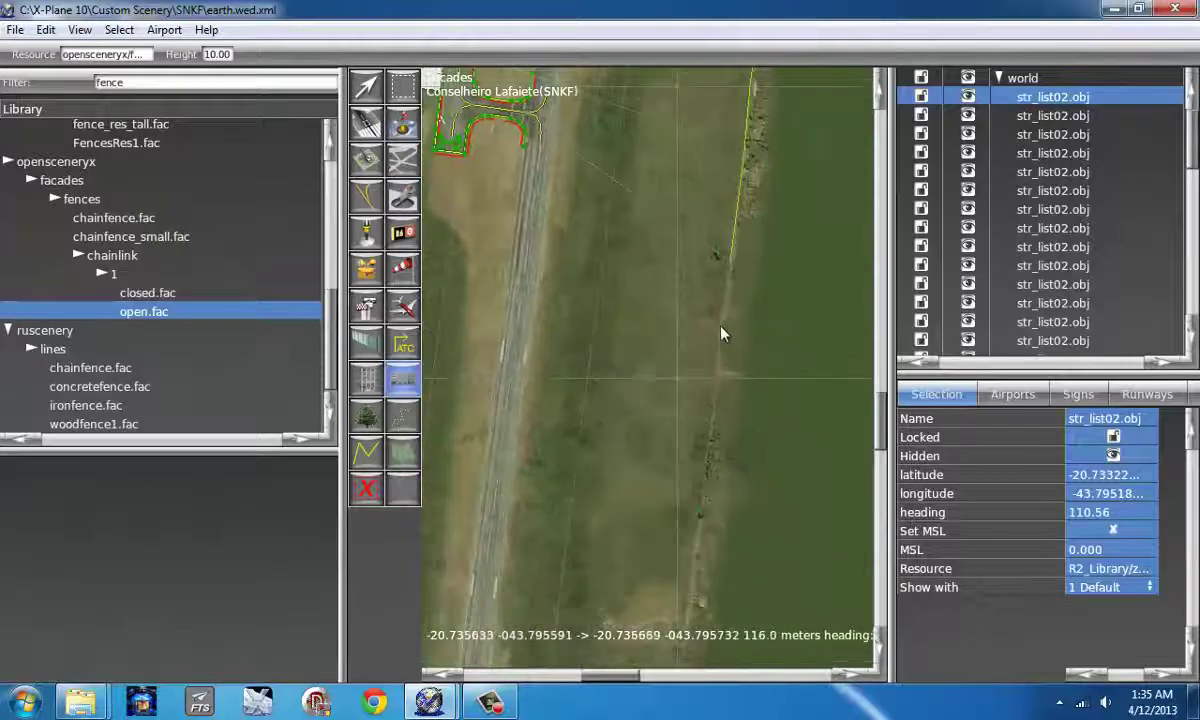
click(709, 406)
right_drag(695, 480, 652, 174)
right_drag(654, 396, 672, 267)
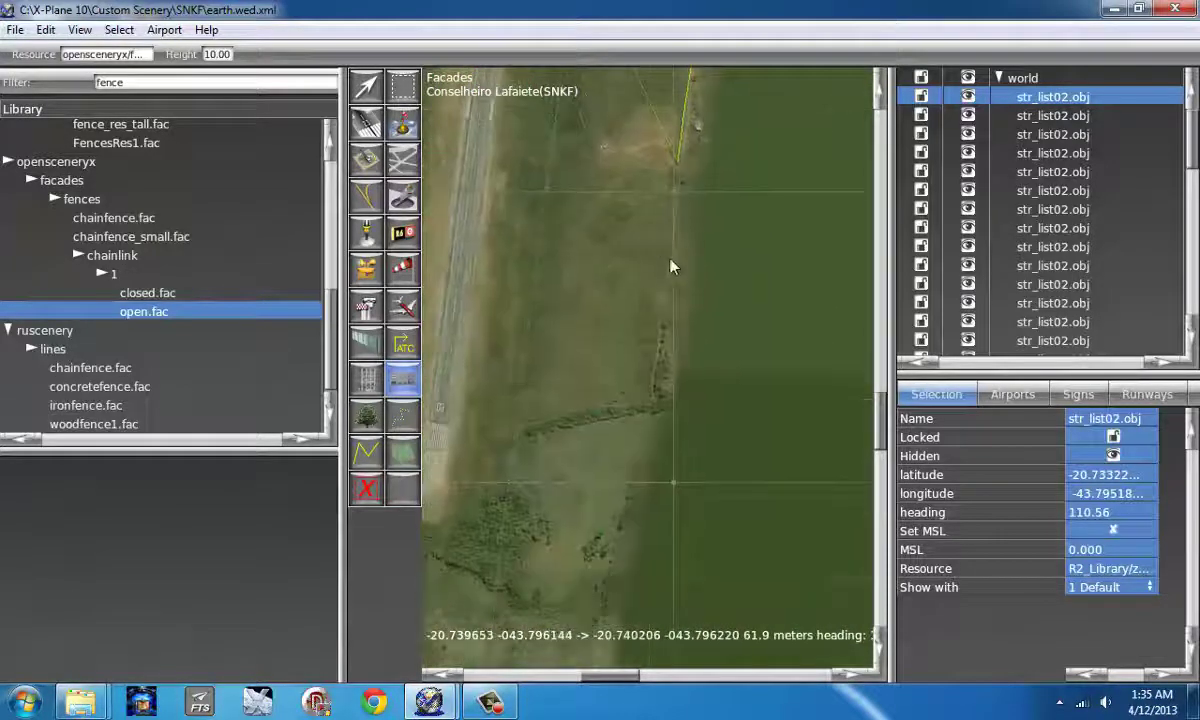
right_drag(643, 407, 810, 240)
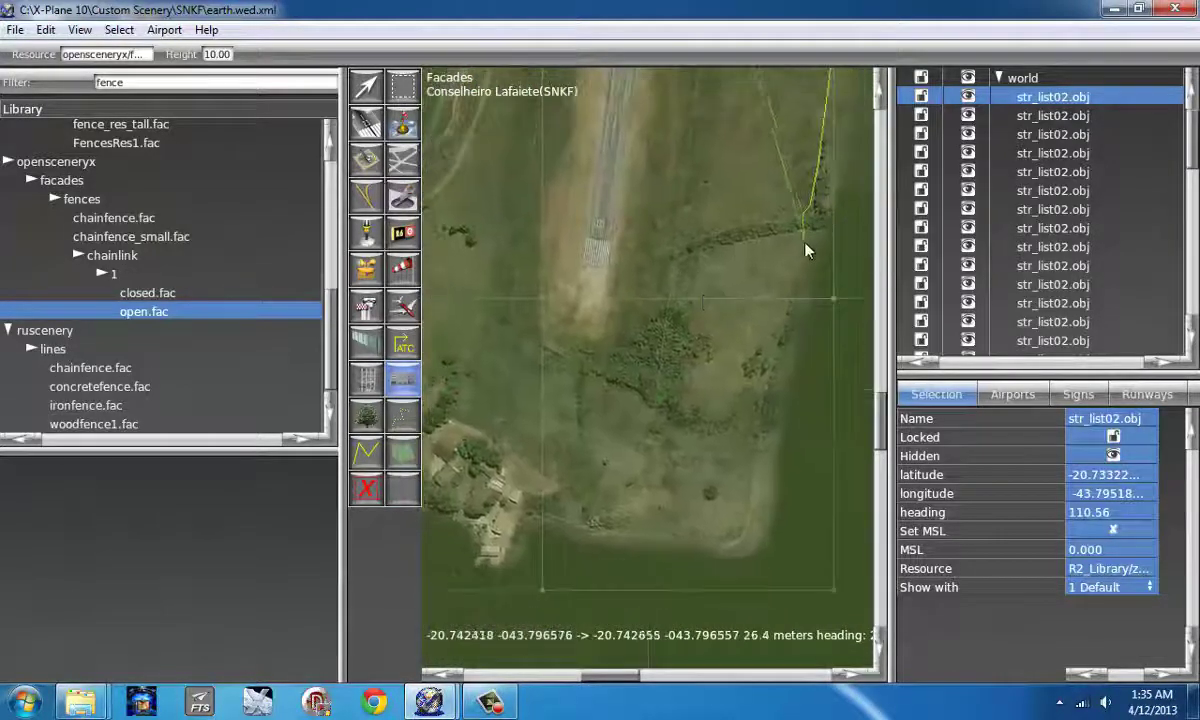
click(777, 345)
click(593, 527)
click(544, 516)
click(521, 516)
right_drag(495, 426, 616, 492)
key(Return)
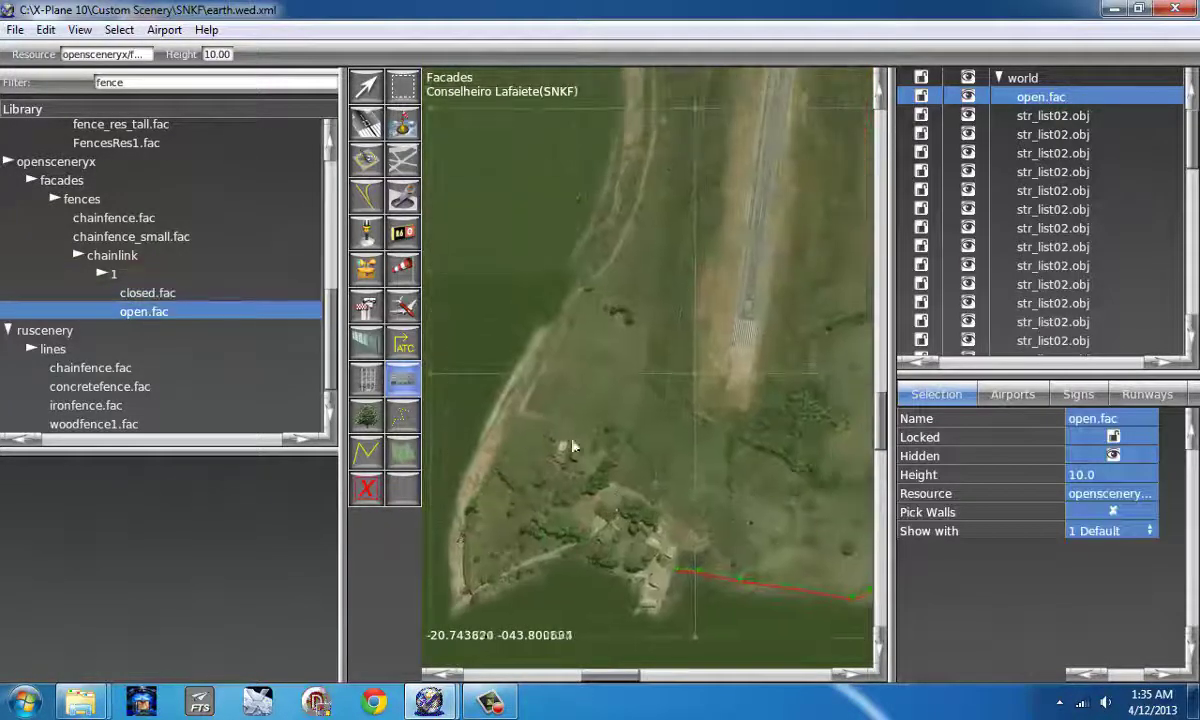
Step: Start a second open.fac fence near the southwest buildings and trace it north along the inner side of the western dirt road
click(583, 434)
click(524, 407)
click(570, 323)
click(570, 305)
click(611, 268)
right_drag(620, 252, 537, 484)
click(573, 375)
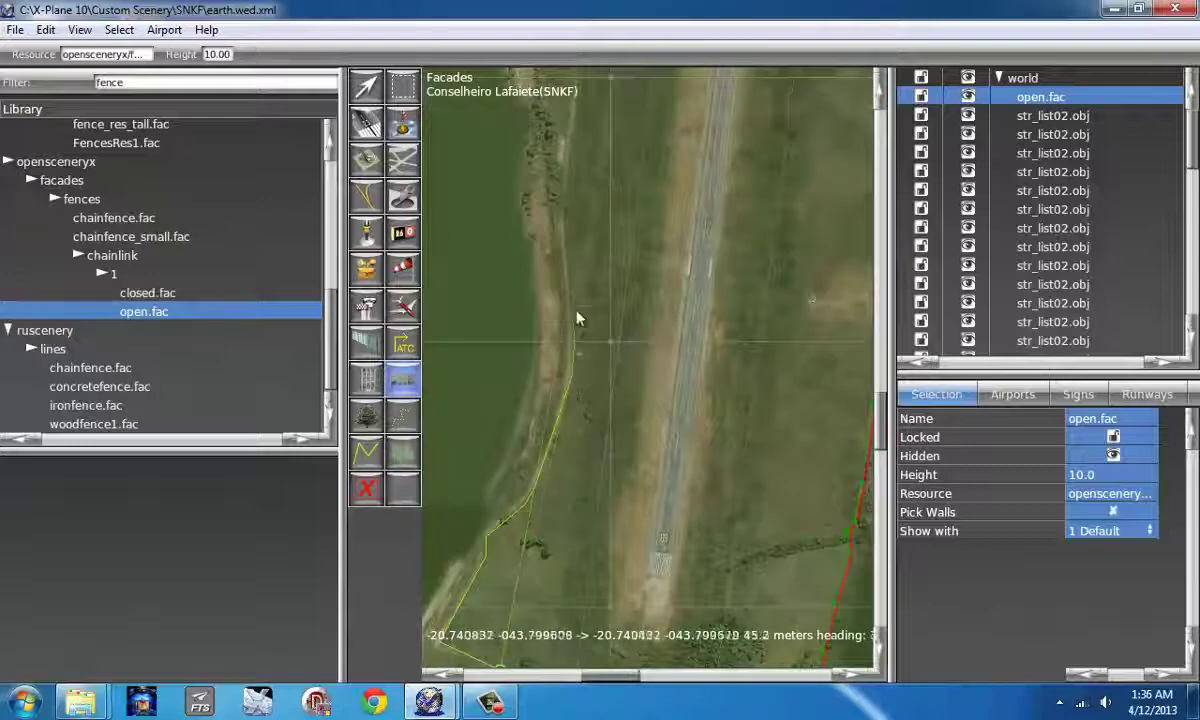
click(575, 292)
Step: Extend the second fence north along the western track, bend it northeast toward the apron's southwest side, and finish it
right_drag(577, 216, 555, 530)
click(580, 500)
scroll(555, 530, up, 3)
click(552, 534)
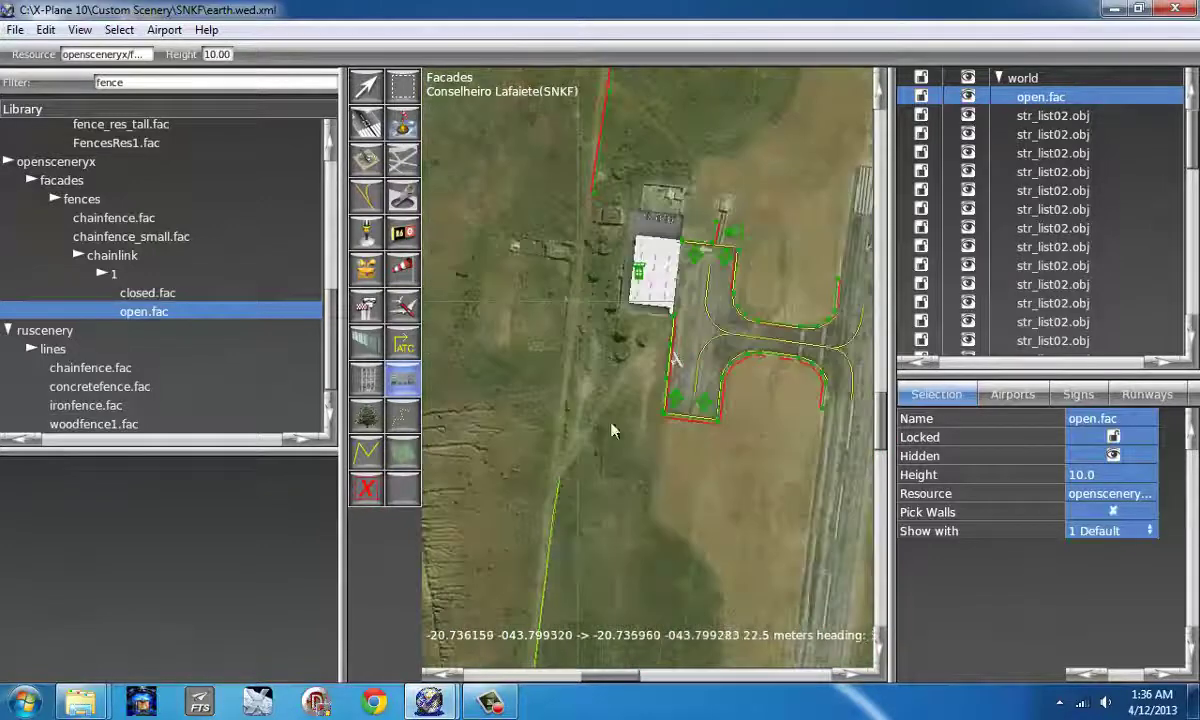
click(599, 429)
click(633, 382)
key(Return)
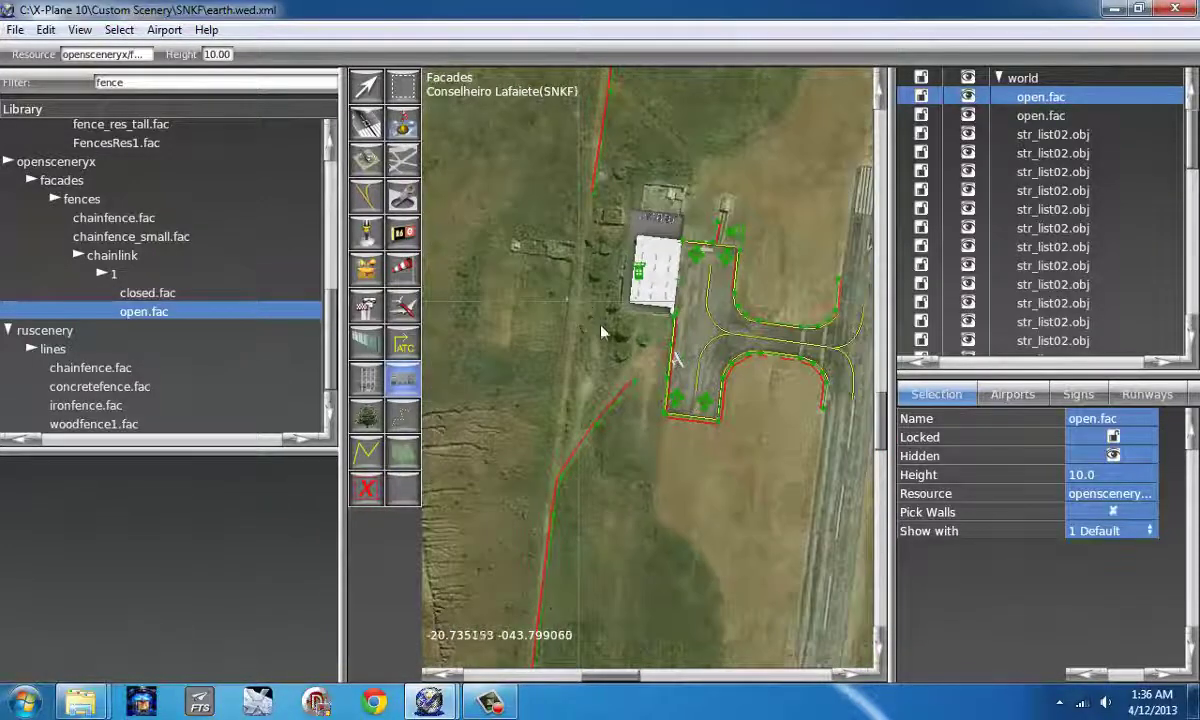
Step: Filter the library for "light" and preview the AreaFlood models in the g10 streetlights folder
scroll(722, 315, up, 5)
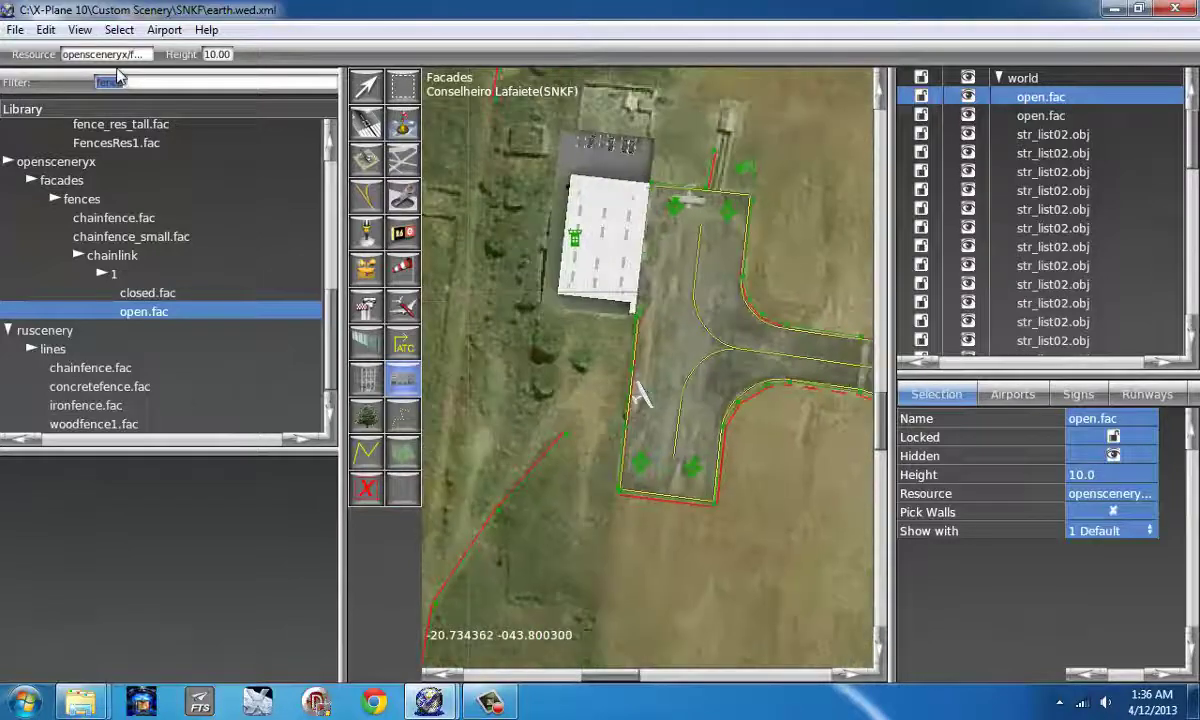
text(light)
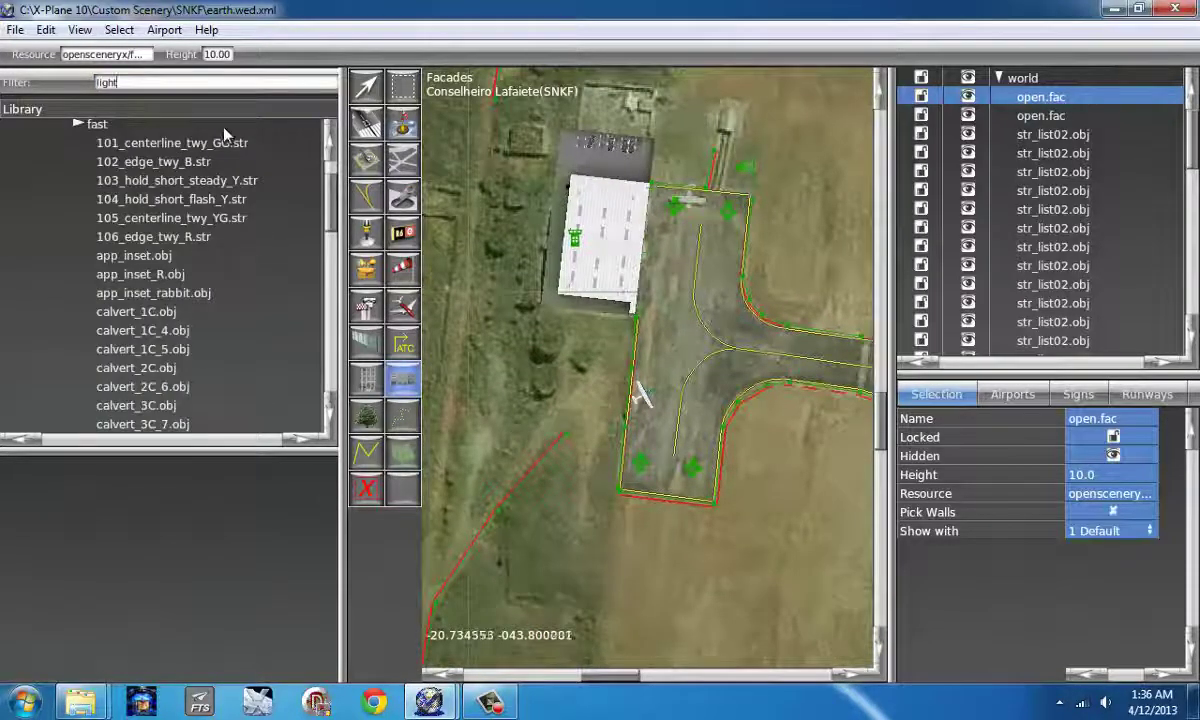
drag(333, 200, 300, 287)
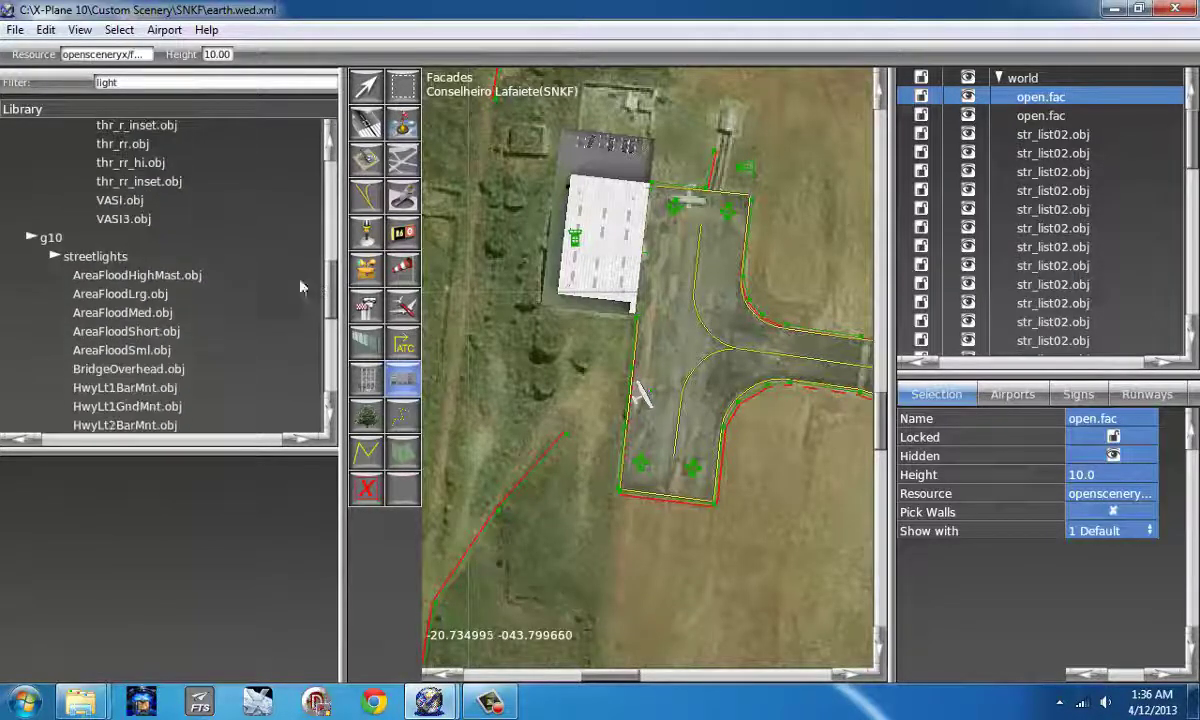
click(118, 275)
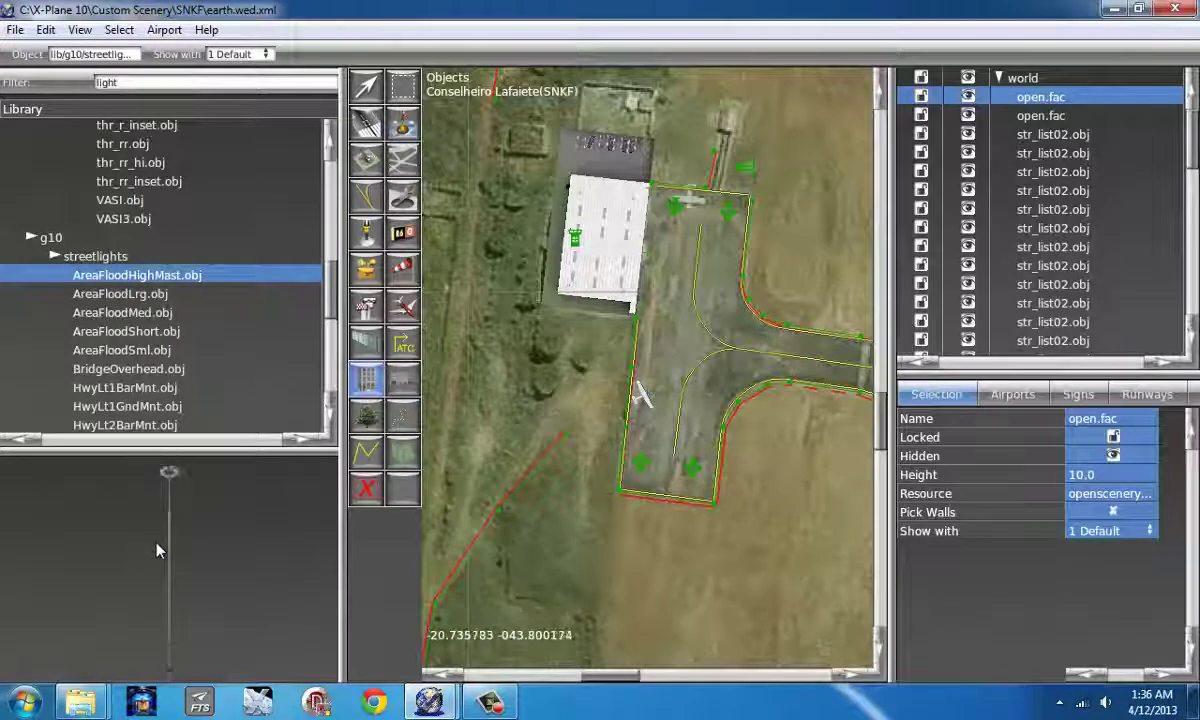
key(Down)
key(Down)
key(Down)
key(Down)
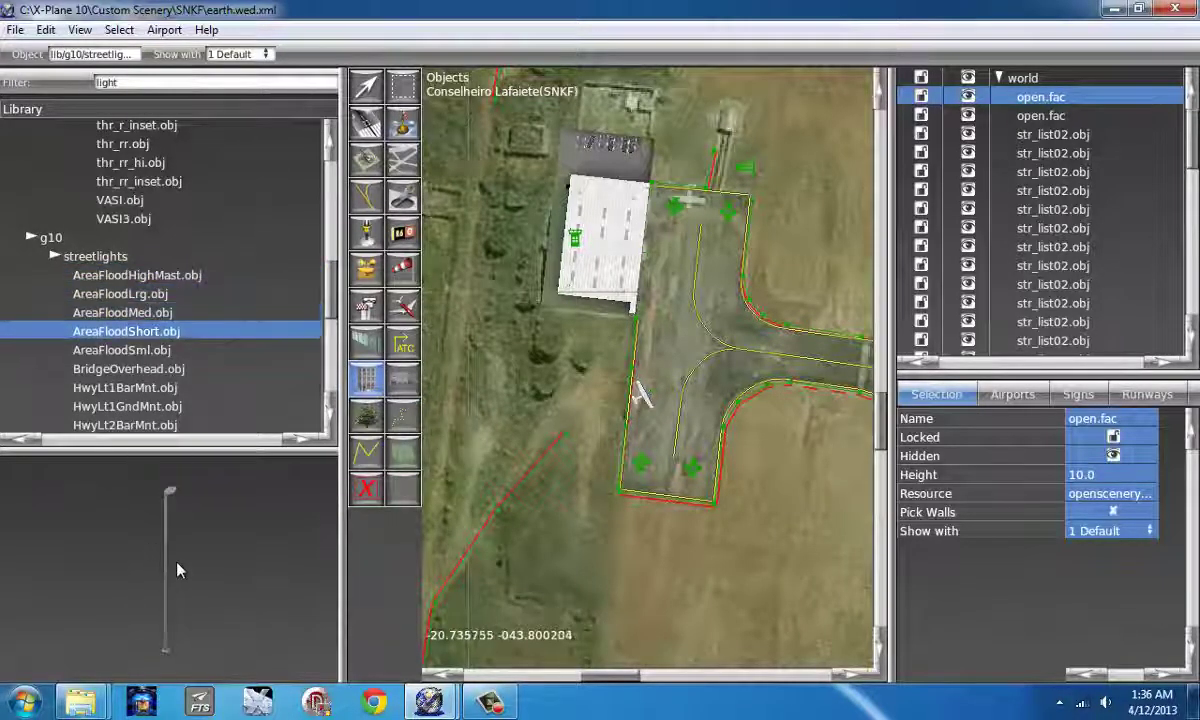
Step: Compare AreaFloodShort.obj with AreaFloodSml.obj and choose AreaFloodSml.obj for placement
scroll(158, 322, down, 1)
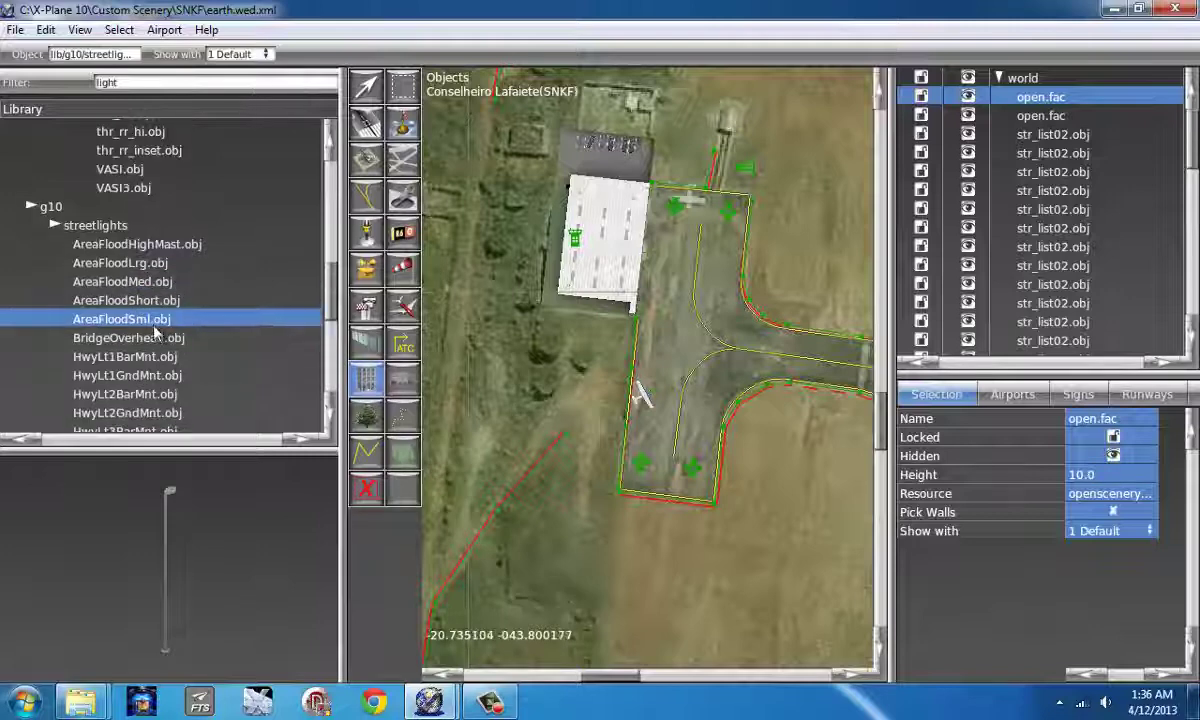
click(147, 304)
click(153, 320)
key(Up)
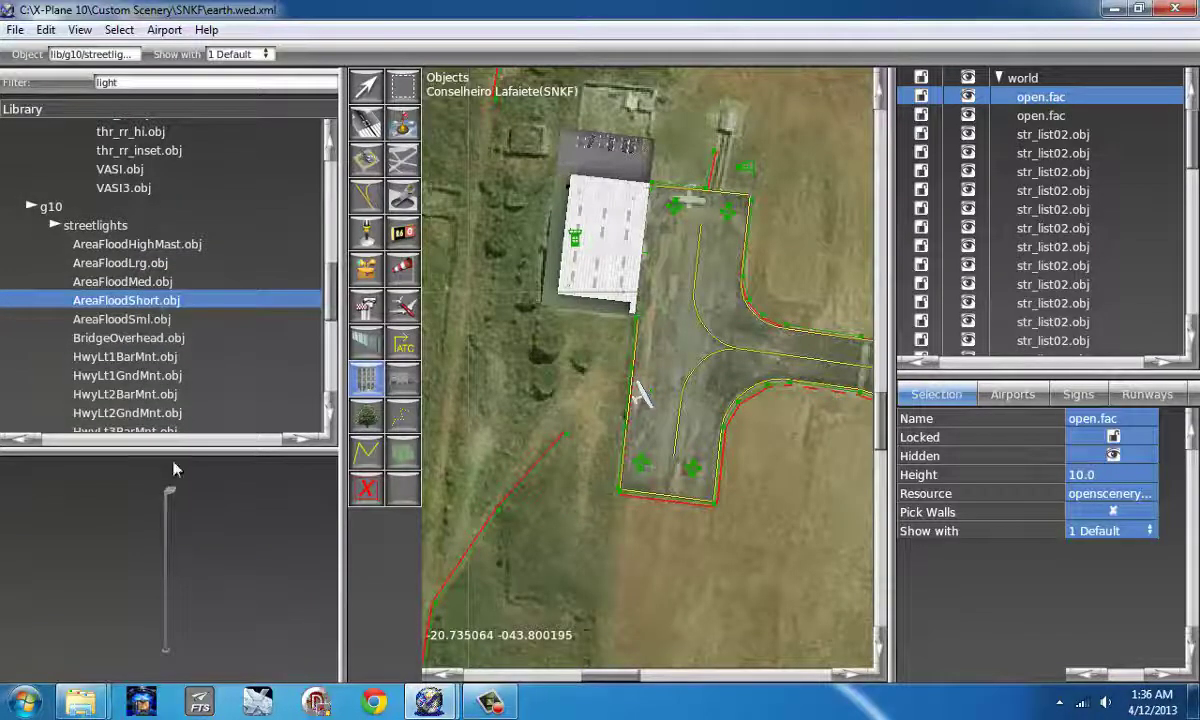
key(Down)
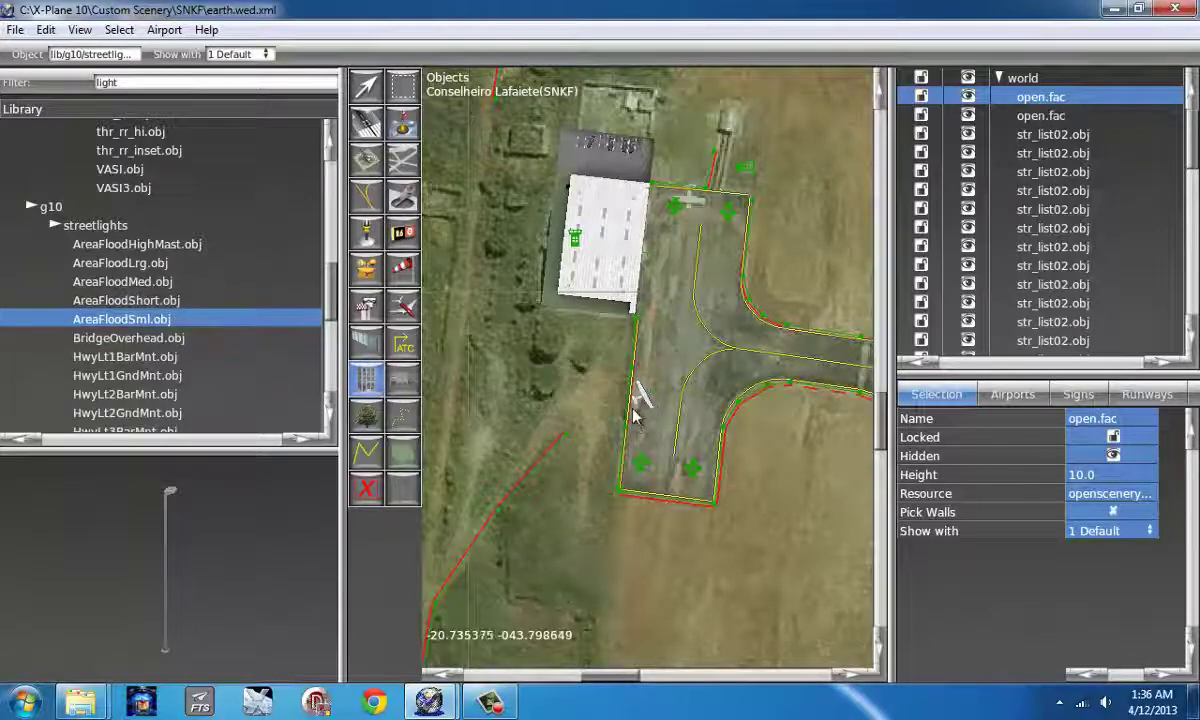
Step: Place three AreaFloodSml.obj floodlights aimed at the apron, two along its west edge and one at its northwest corner by the hangar
scroll(632, 425, up, 2)
drag(609, 457, 706, 476)
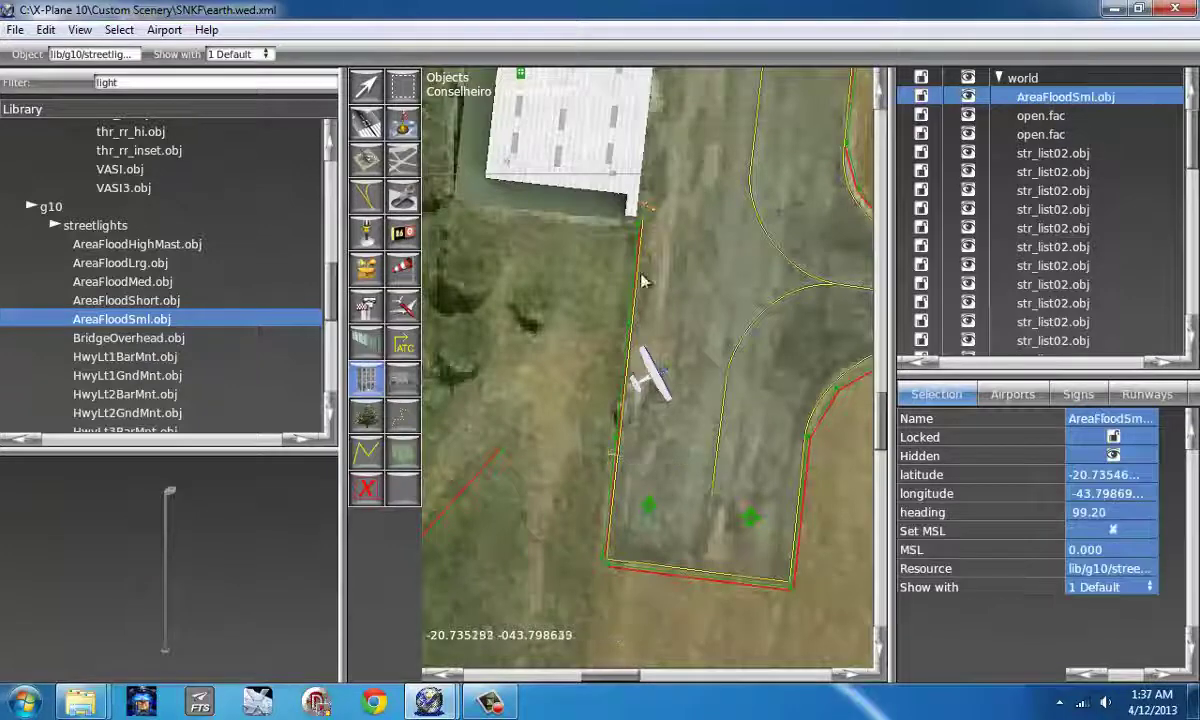
drag(626, 288, 747, 308)
scroll(600, 328, down, 4)
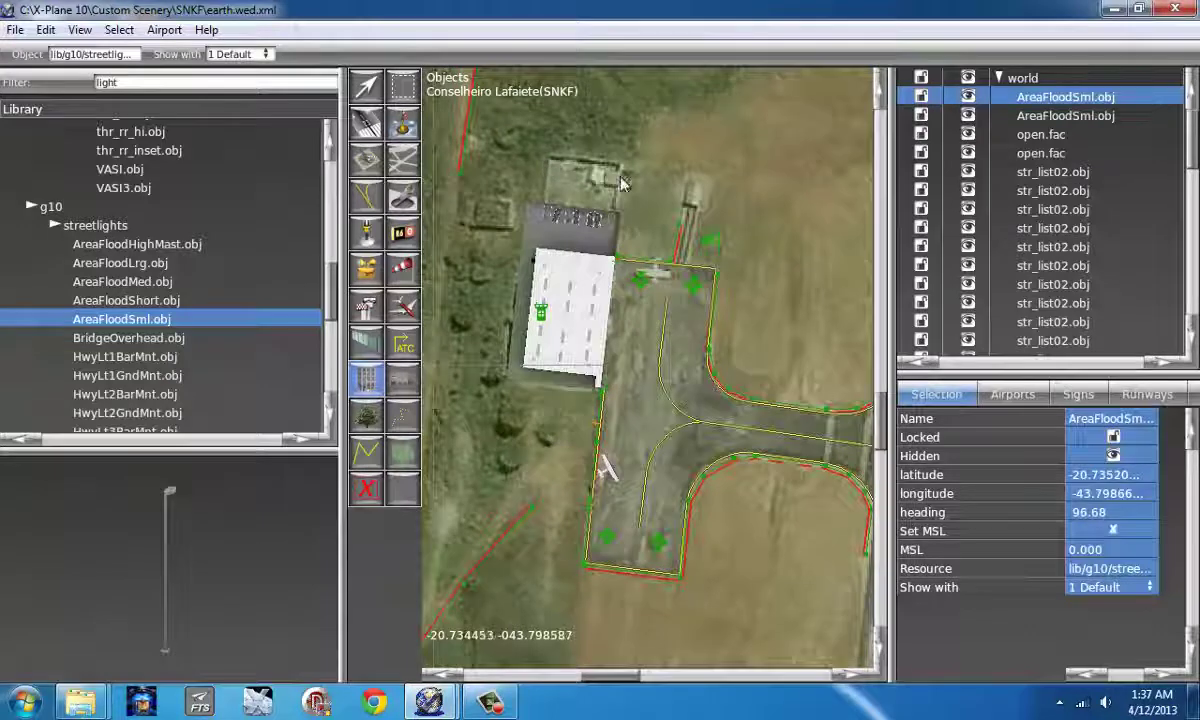
drag(621, 185, 572, 188)
key(ctrl+z)
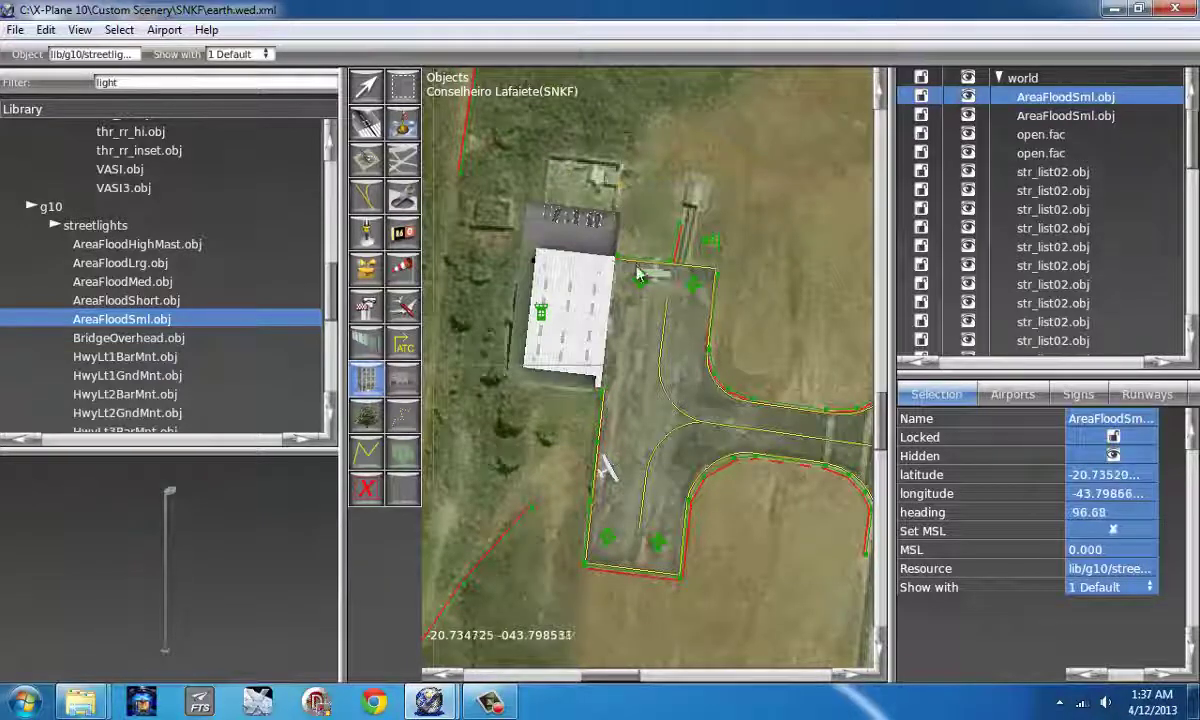
drag(622, 255, 638, 296)
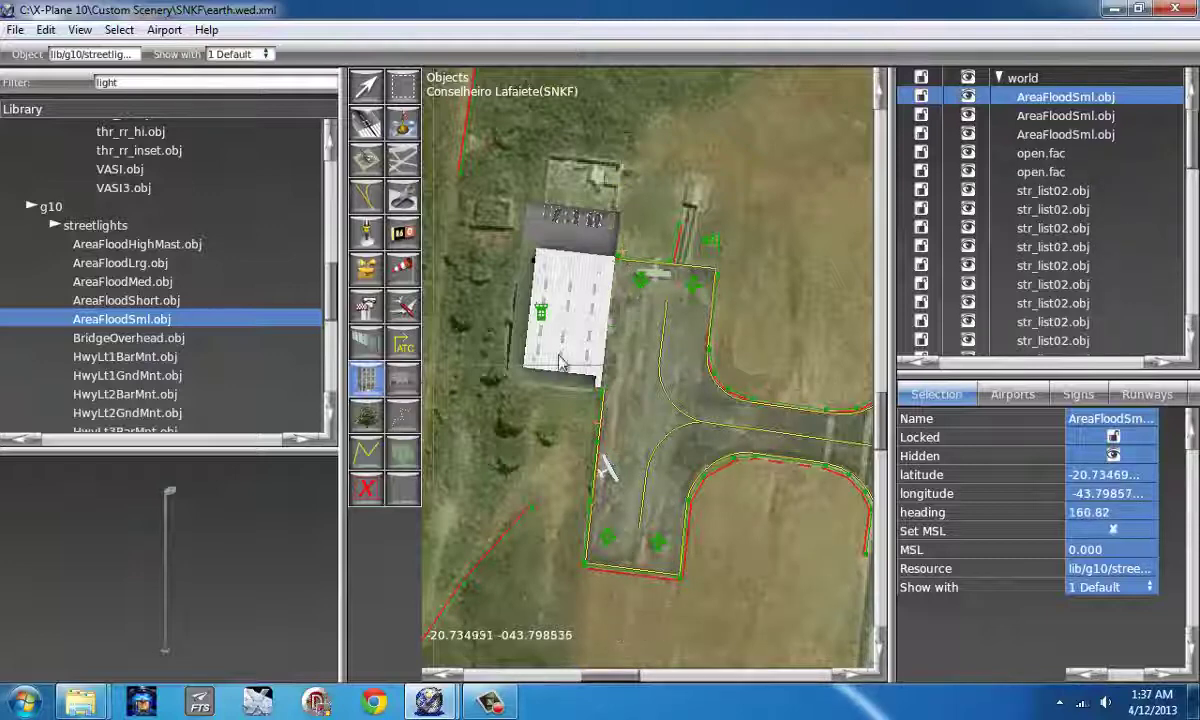
Step: Preview the highway and residential streetlight models in the g10 folder and choose ResLt1V2.obj
click(104, 340)
click(140, 357)
click(160, 376)
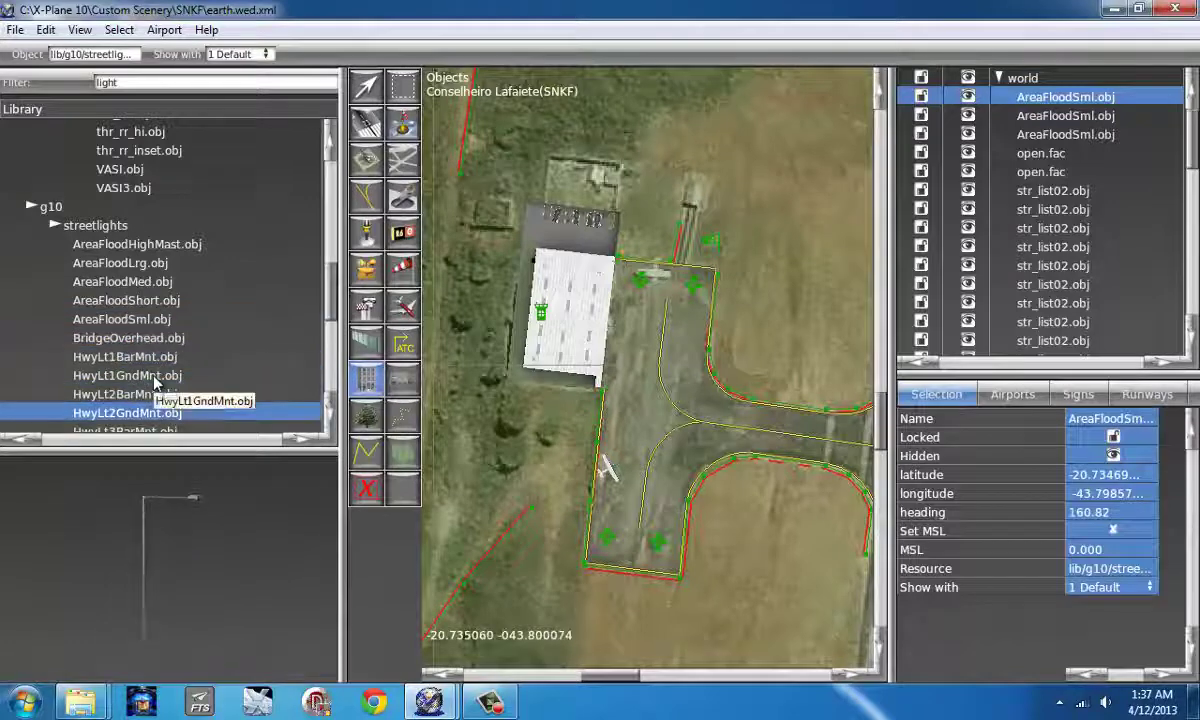
scroll(166, 385, down, 8)
click(116, 261)
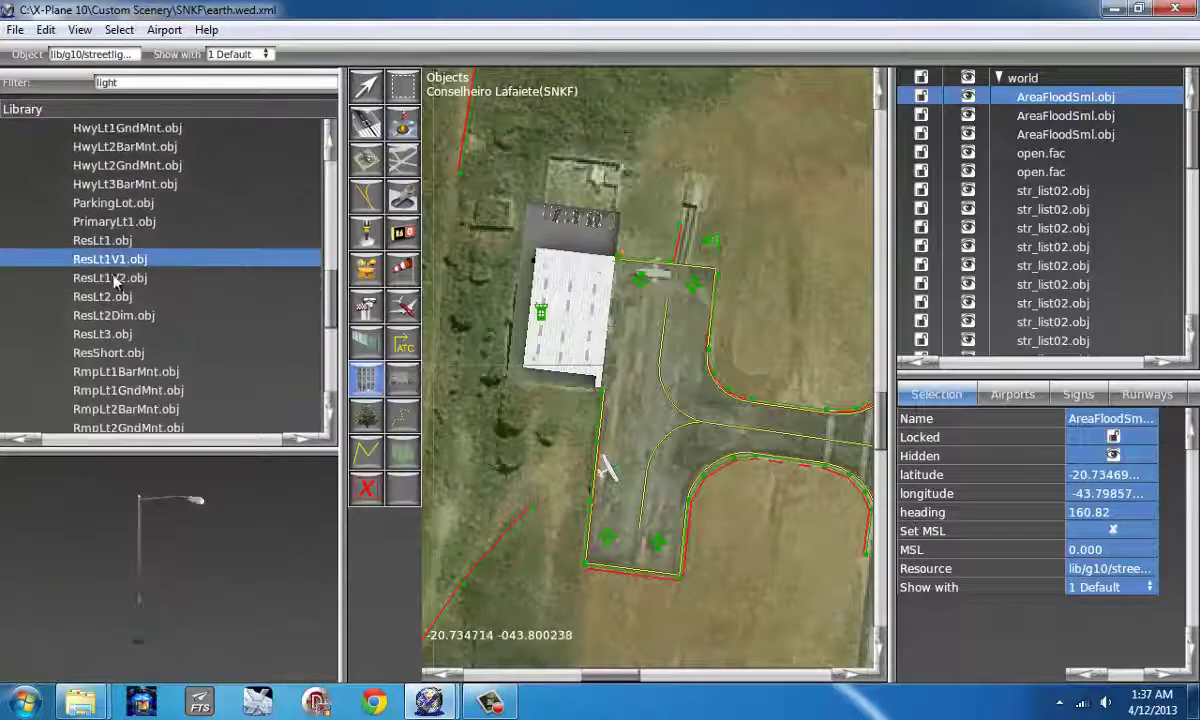
click(114, 279)
key(Down)
key(Down)
click(84, 261)
click(98, 278)
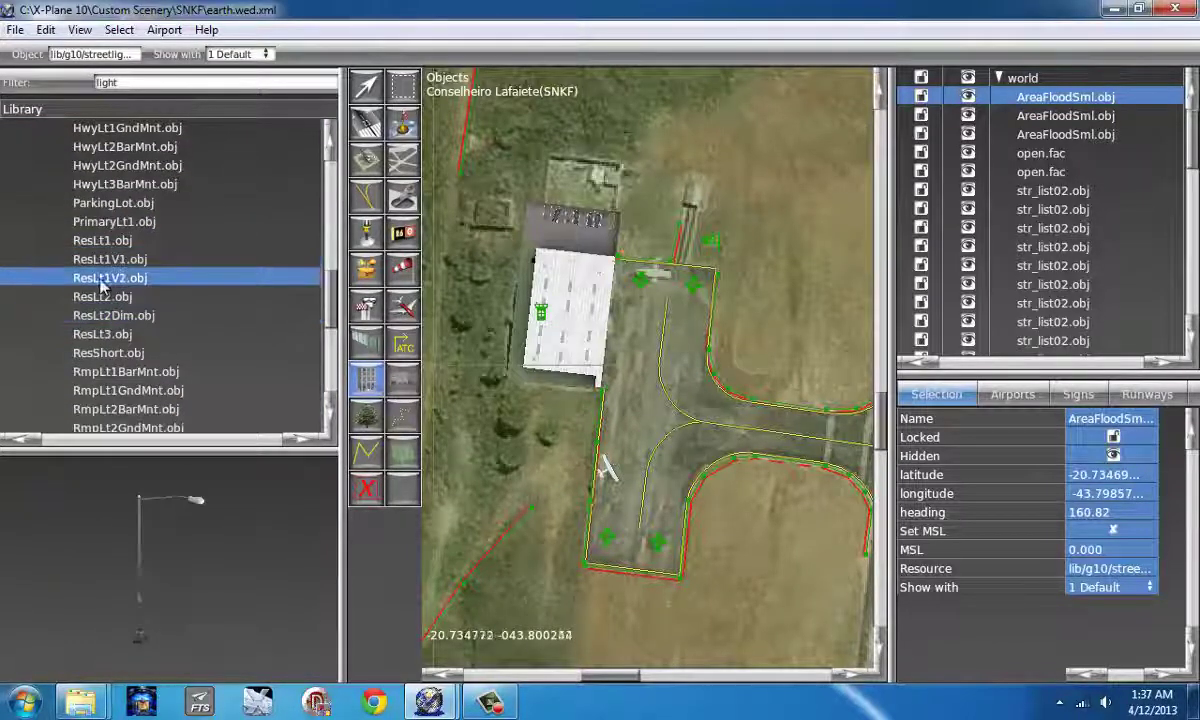
Step: Place four ResLt1V2.obj streetlights spaced along the dirt road west of the hangar, each facing west over the road
scroll(508, 376, up, 1)
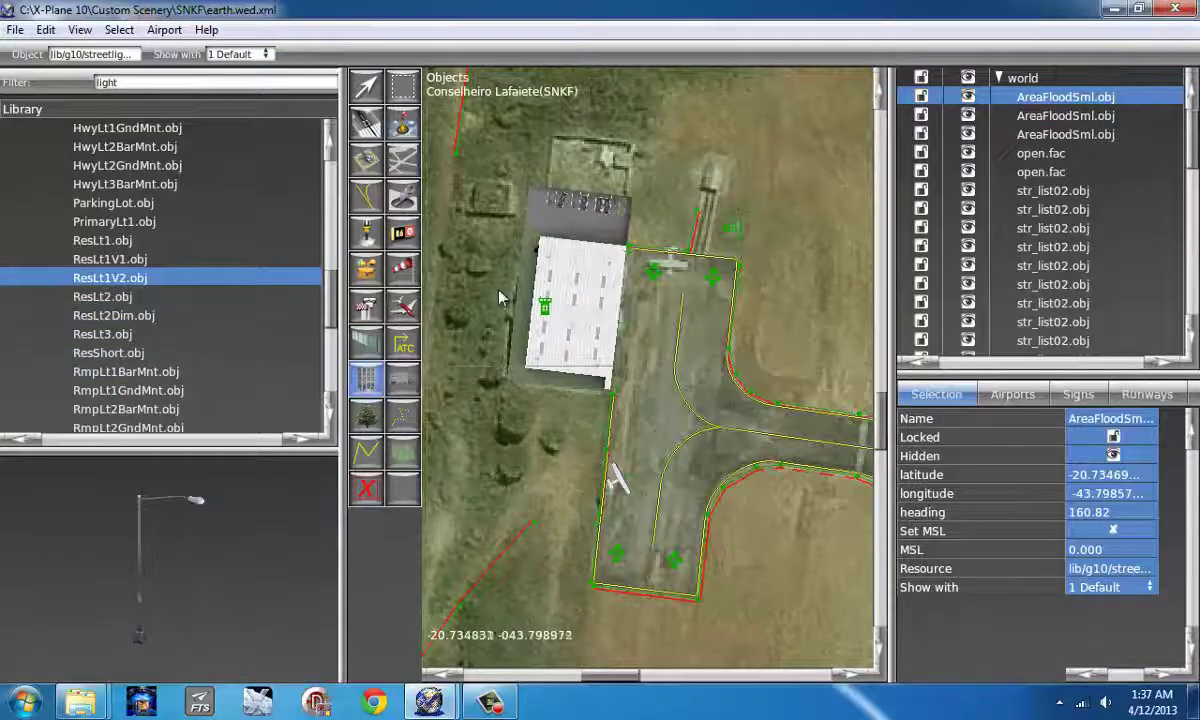
scroll(499, 291, up, 1)
right_drag(499, 291, 661, 334)
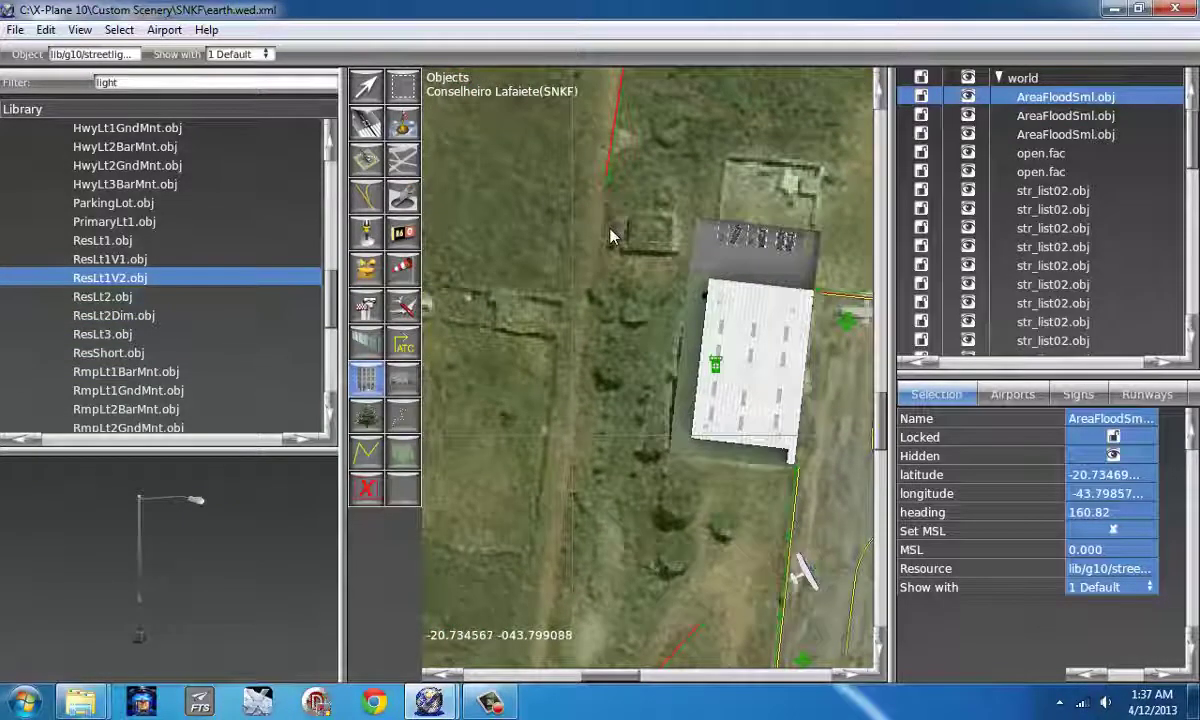
drag(611, 204, 535, 196)
drag(591, 329, 490, 313)
drag(578, 464, 504, 452)
drag(568, 570, 506, 562)
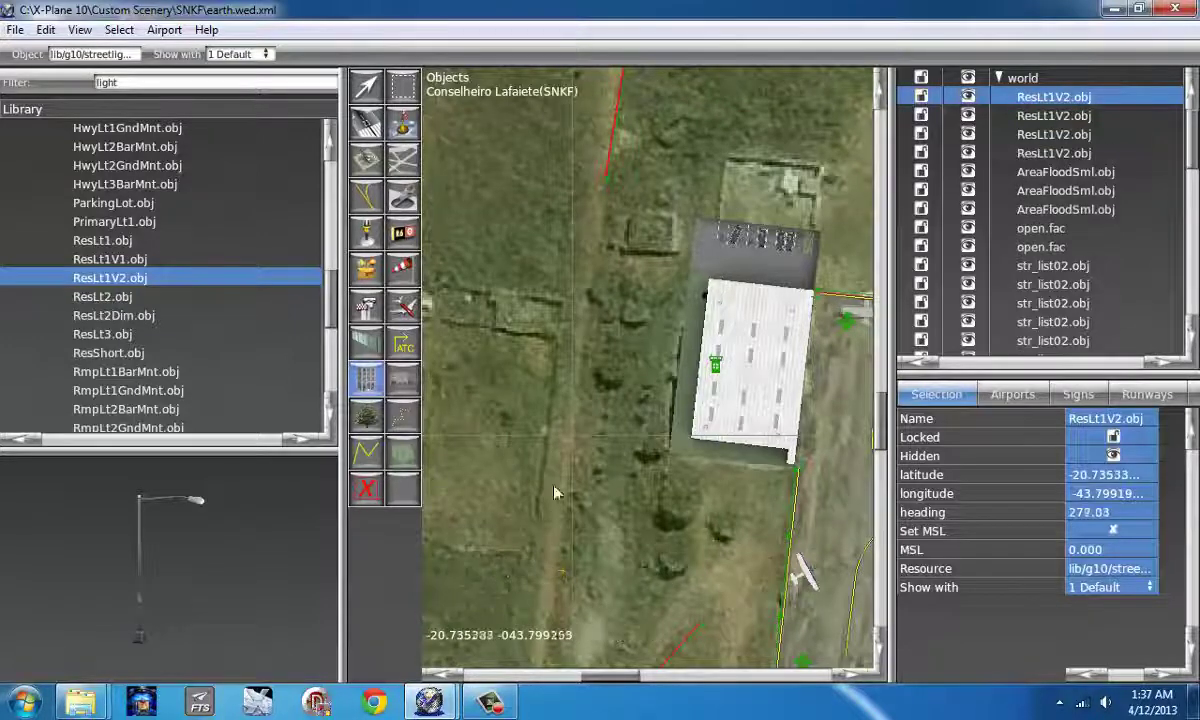
Step: Save the SNKF scenery and export it as a scenery pack
scroll(568, 449, down, 3)
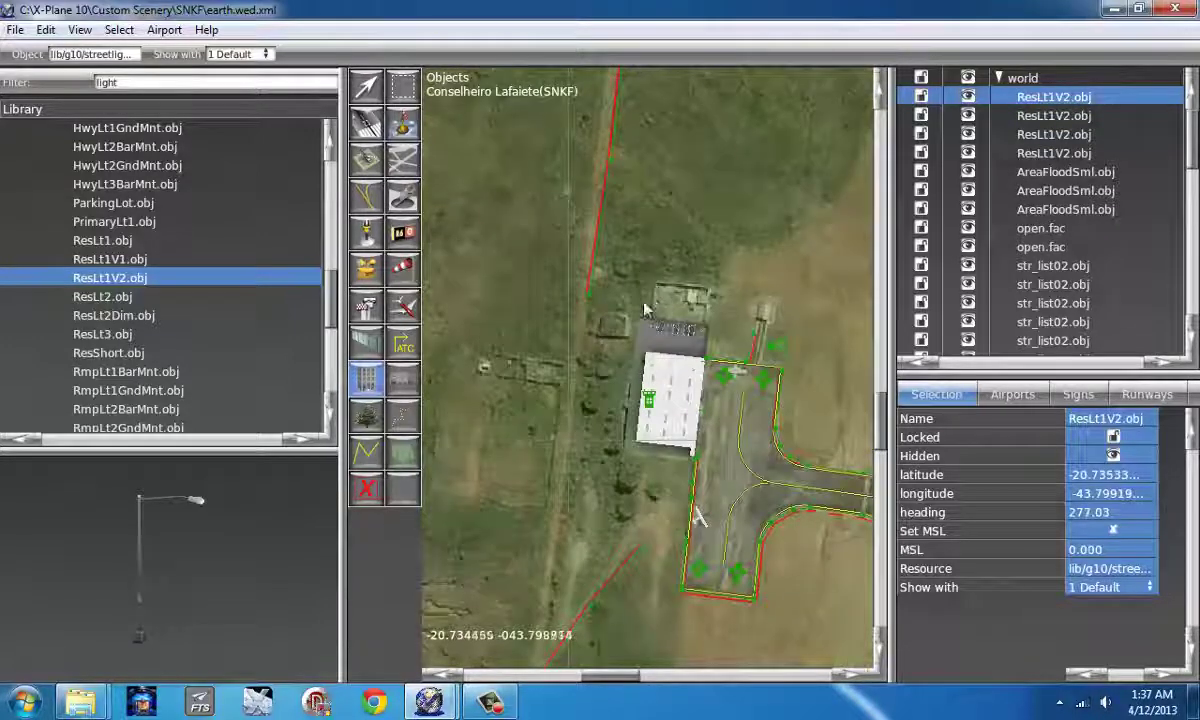
click(15, 29)
click(45, 141)
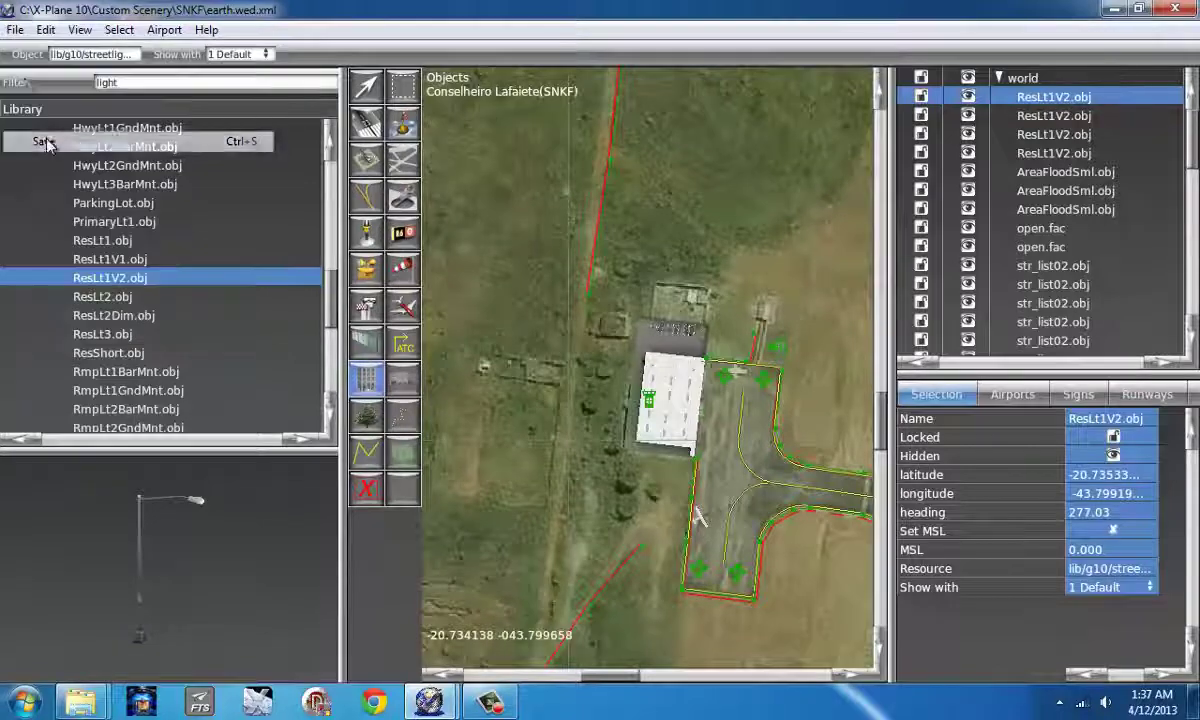
click(15, 29)
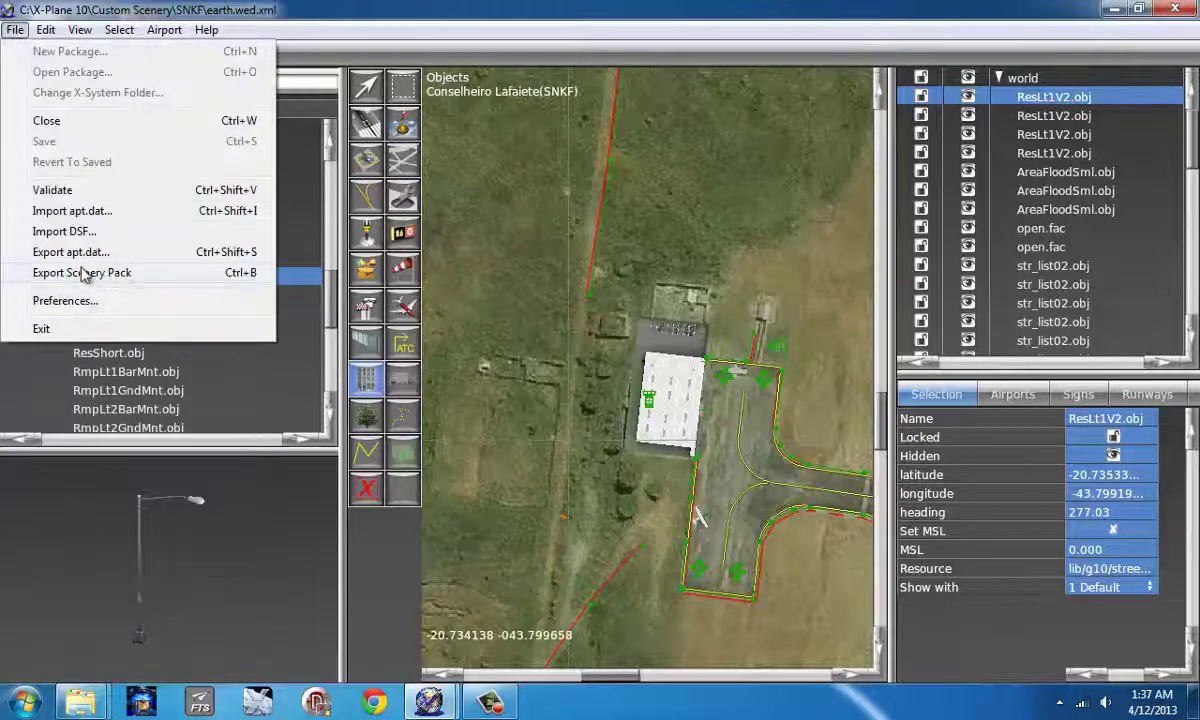
click(85, 273)
Step: Filter the library for "stair", preview the stair models and choose 2.obj from the openscenery stairs folder
scroll(725, 465, up, 3)
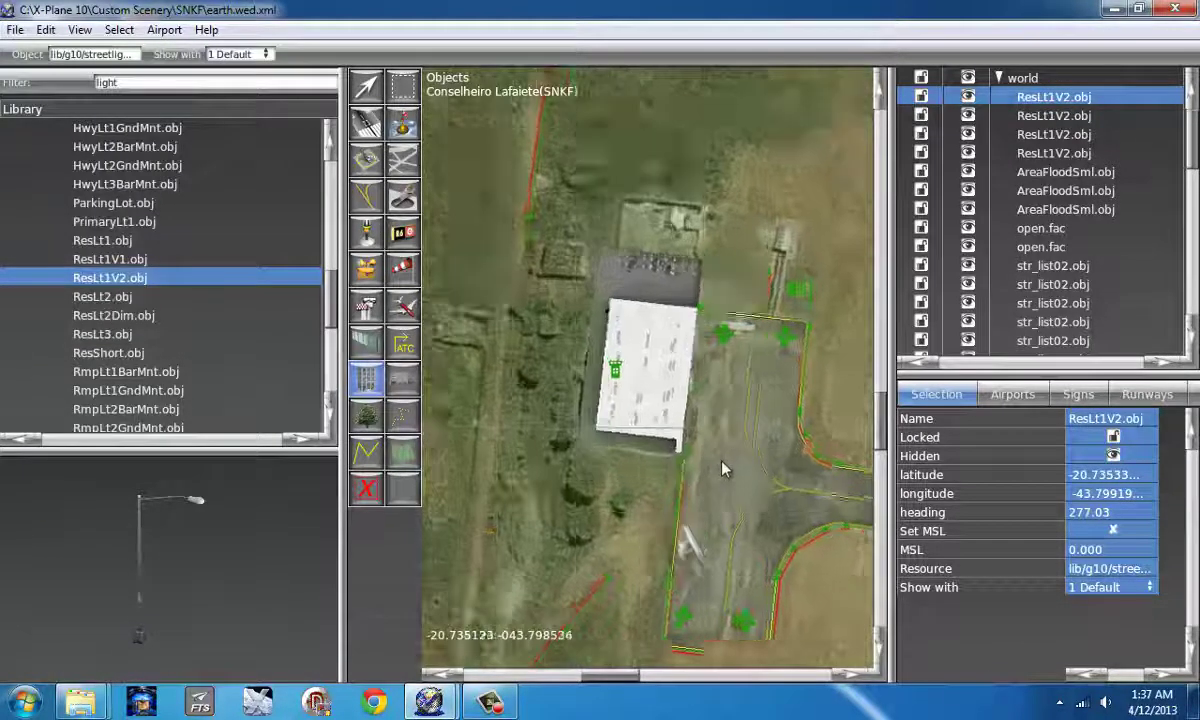
scroll(725, 468, up, 3)
double_click(118, 82)
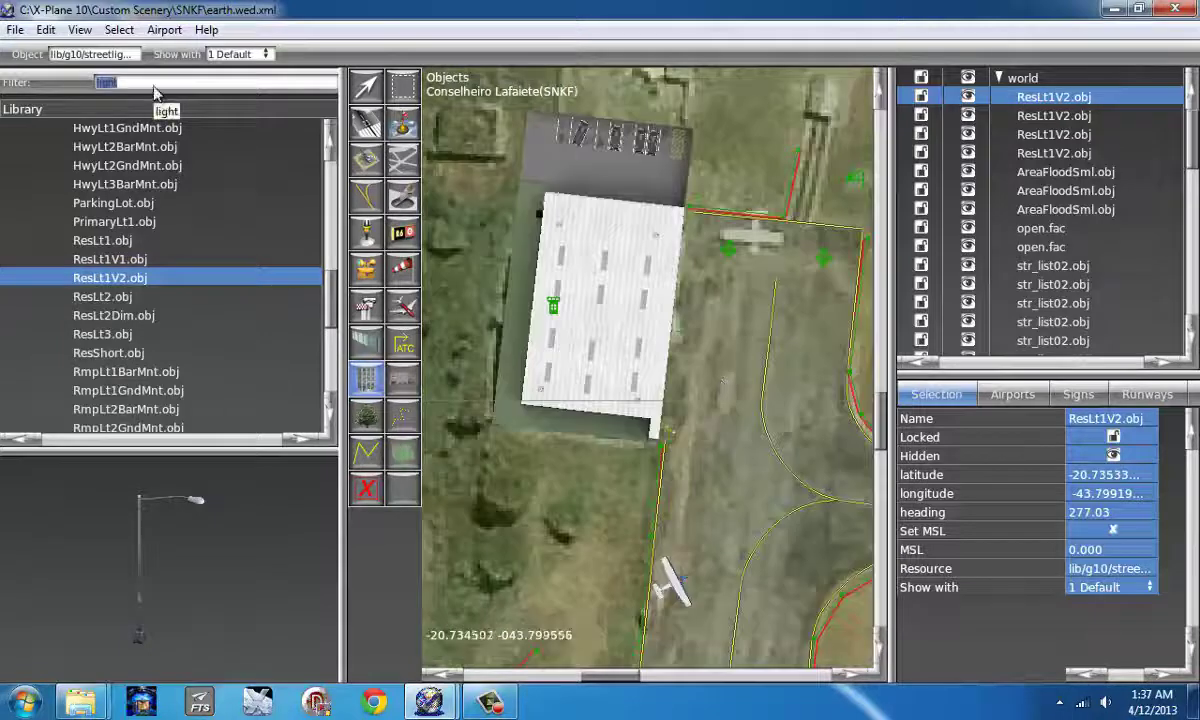
text(stair)
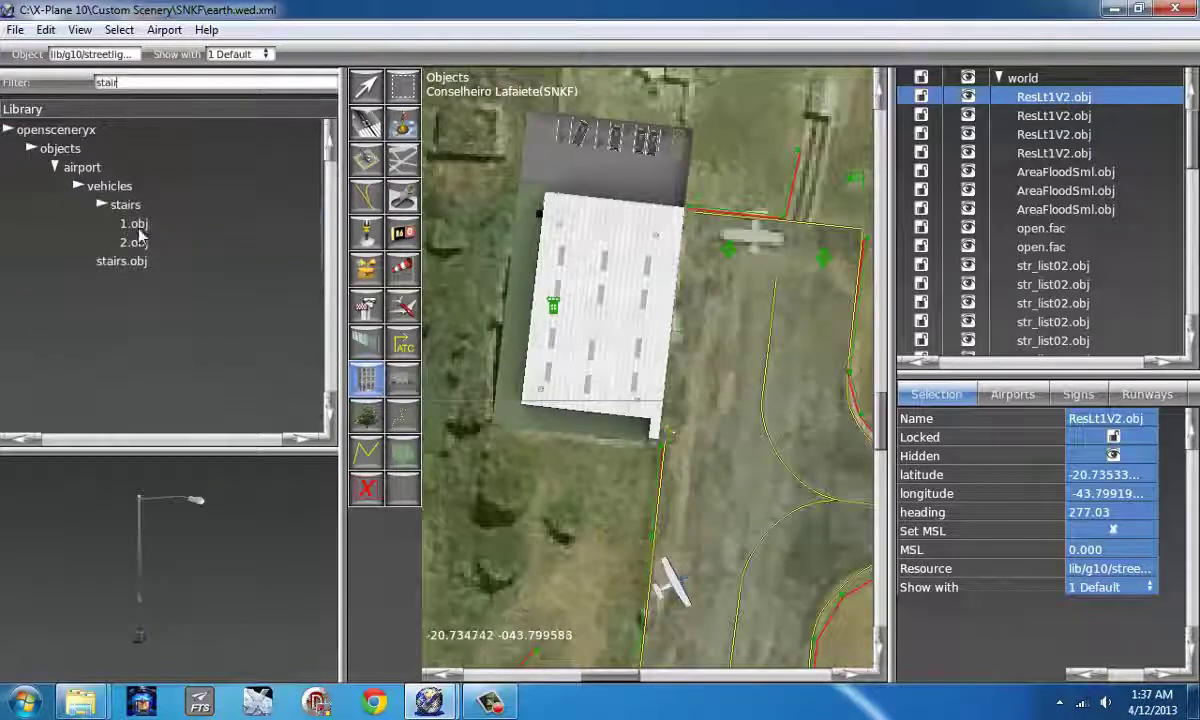
click(135, 224)
click(137, 243)
click(140, 258)
click(135, 242)
Step: Place the 2.obj stairs on the apron beside the hangar's northeast corner, rotated to a heading of 187.13
scroll(723, 294, up, 4)
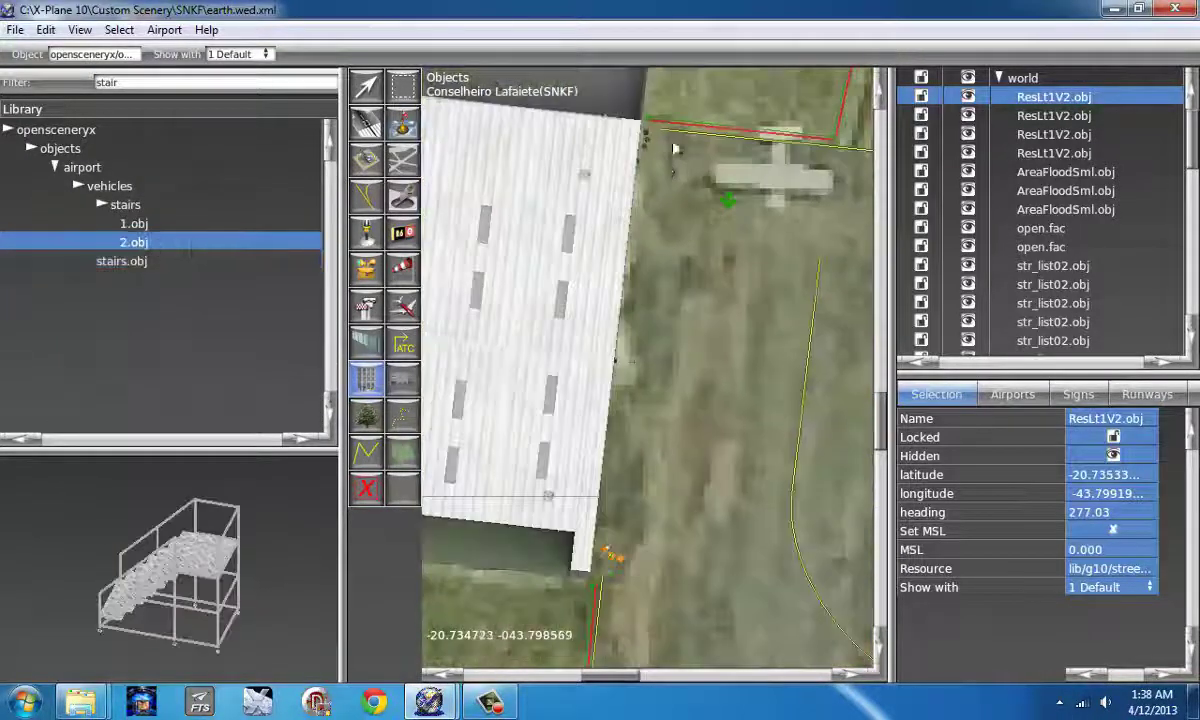
click(670, 185)
key(v)
drag(672, 134, 667, 155)
scroll(669, 151, up, 5)
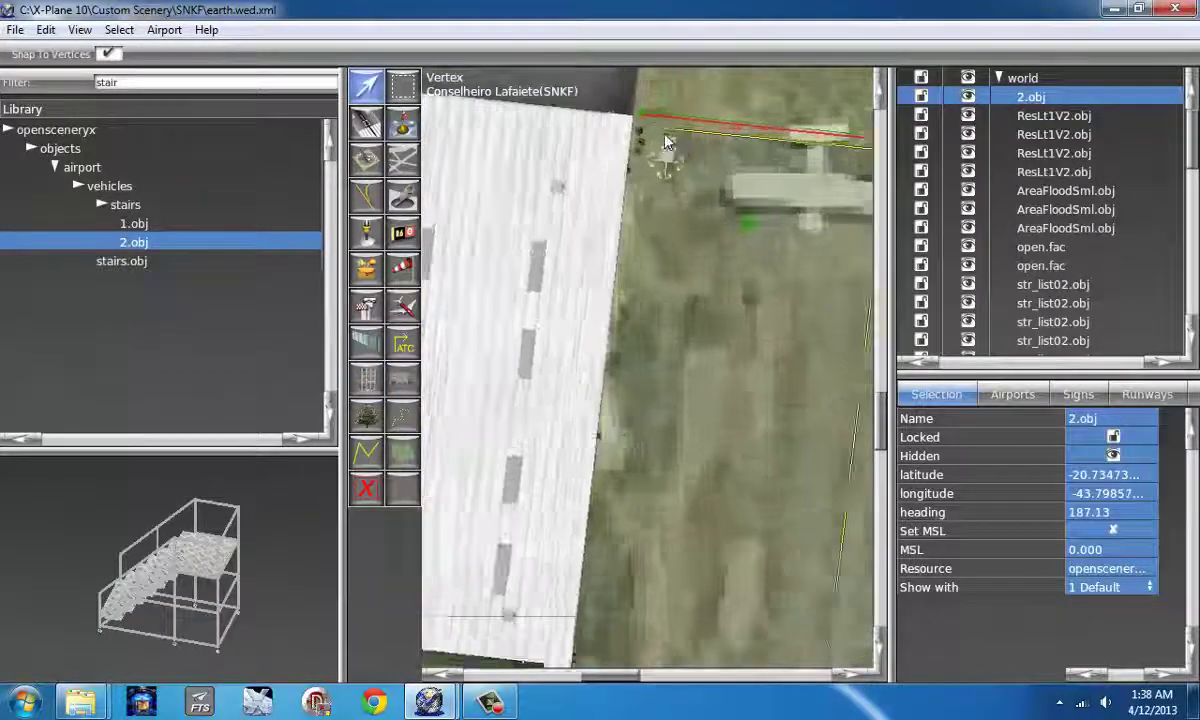
Step: Export the SNKF scenery pack with the added stairs
scroll(657, 190, down, 6)
scroll(684, 230, down, 3)
right_drag(784, 320, 698, 343)
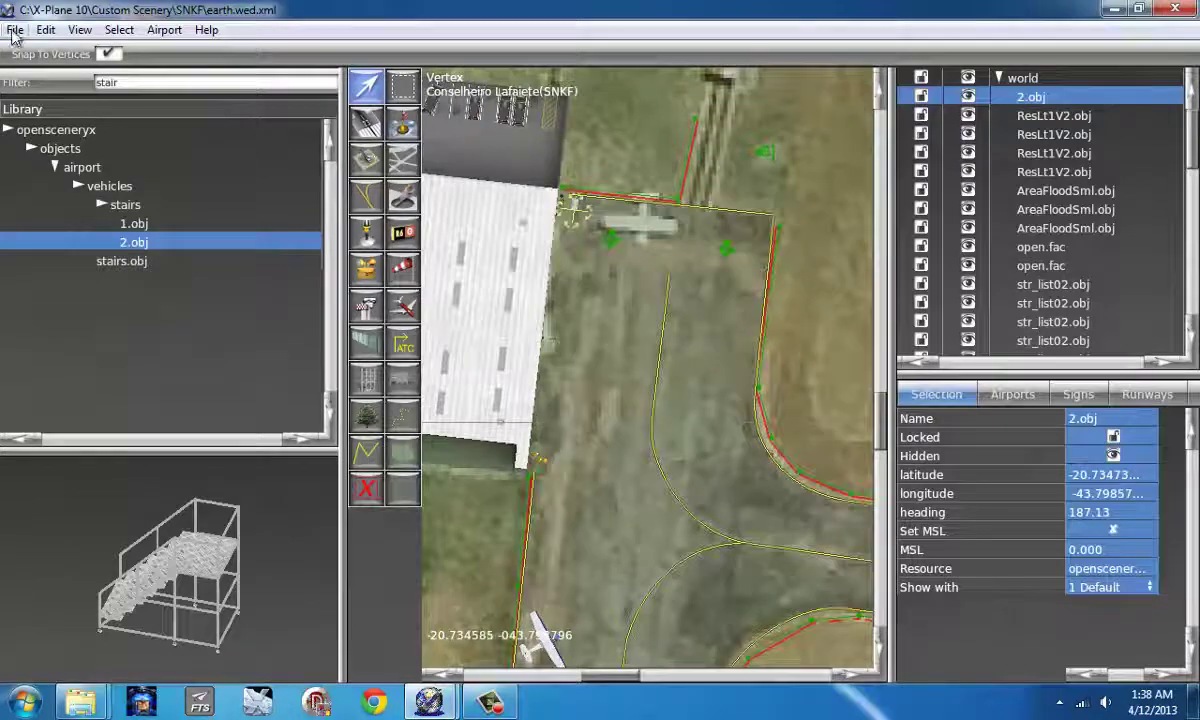
click(15, 29)
click(87, 273)
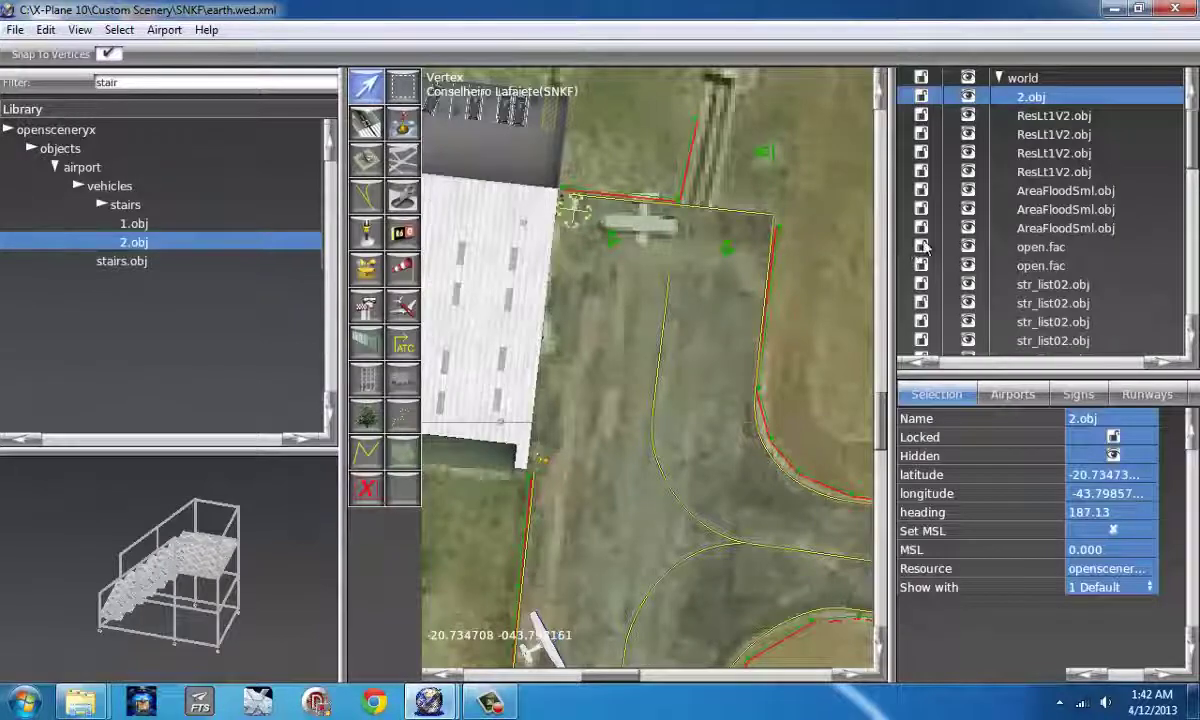
Step: Set the height of the open.fac fence along the west perimeter to 2.5
click(1045, 248)
scroll(748, 310, down, 6)
scroll(748, 310, down, 3)
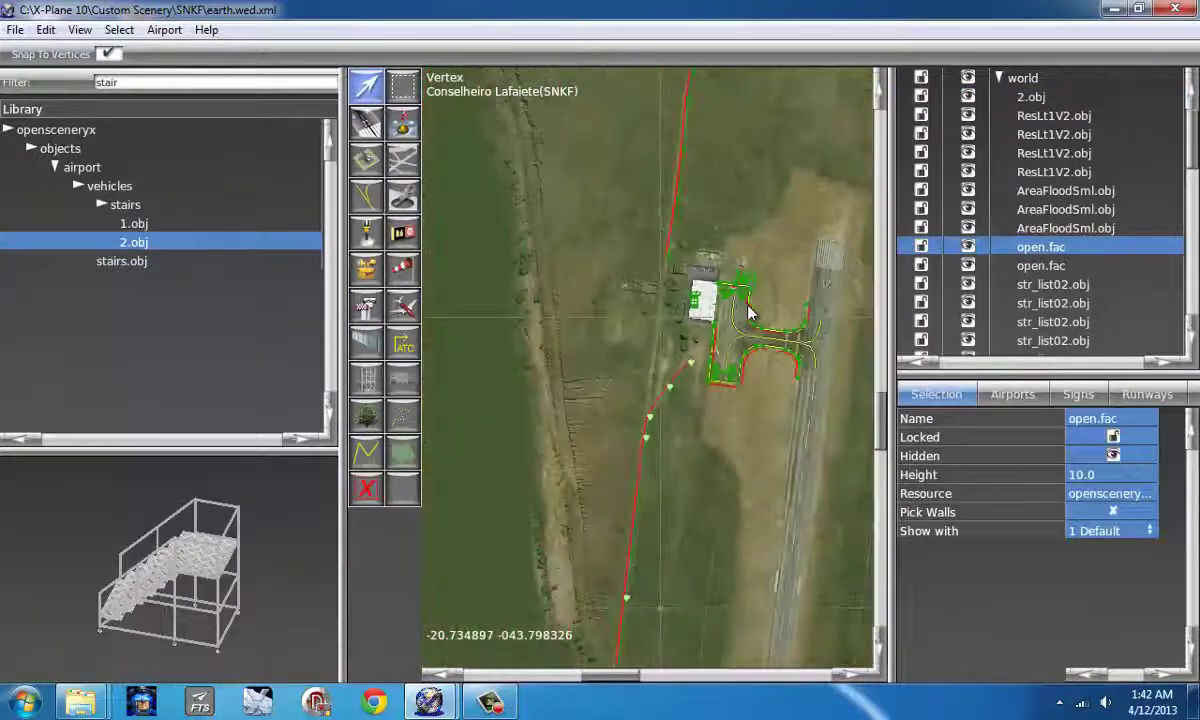
click(1090, 476)
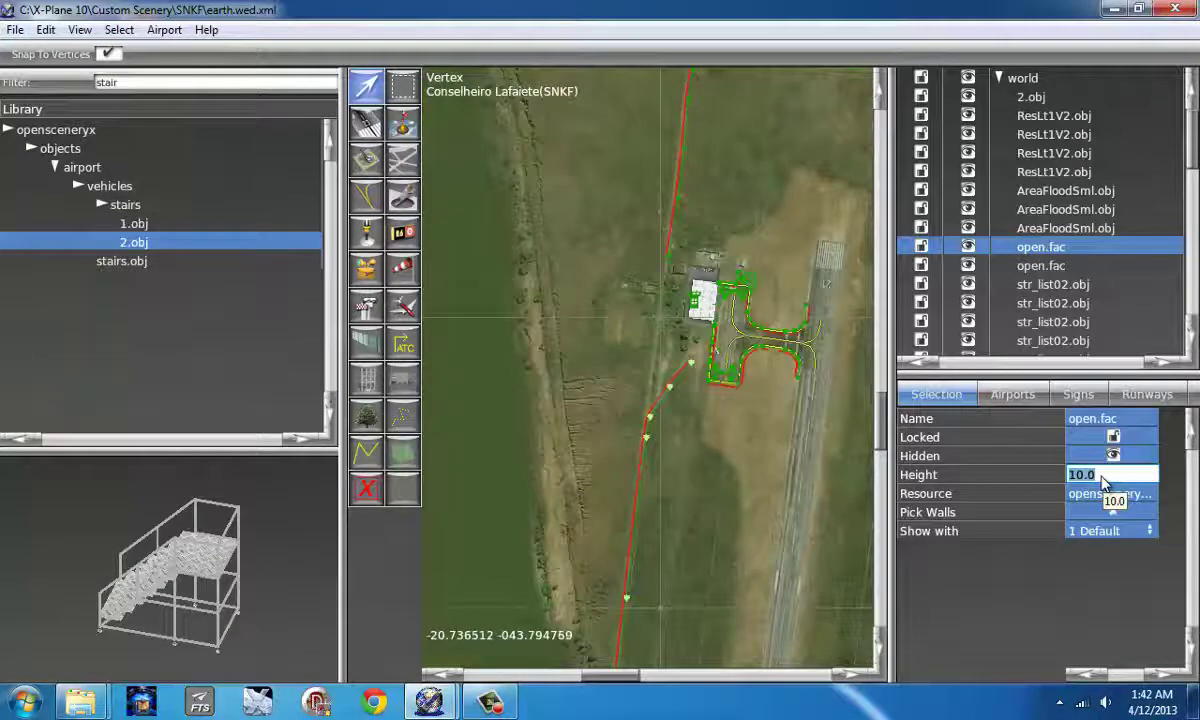
text(2)
key(BackSpace)
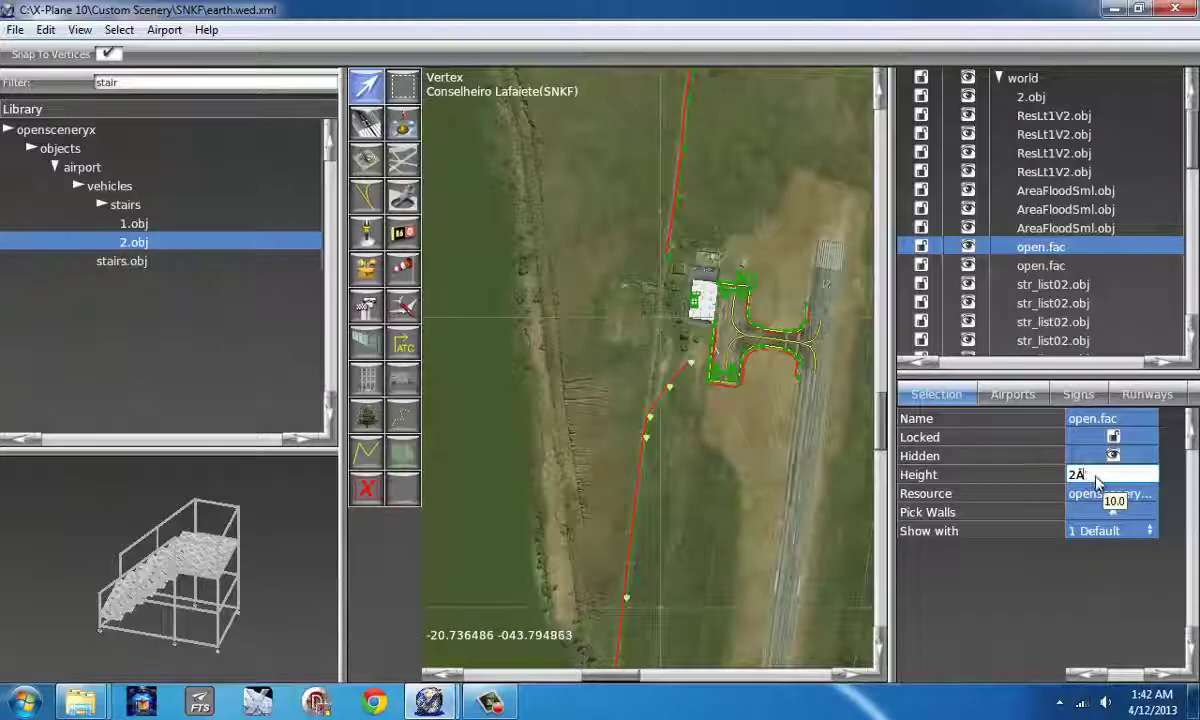
text(5)
key(Return)
Step: Set the height of the other open.fac fence, along the north, east and south perimeter, to 2.5
scroll(750, 400, down, 2)
scroll(750, 400, down, 5)
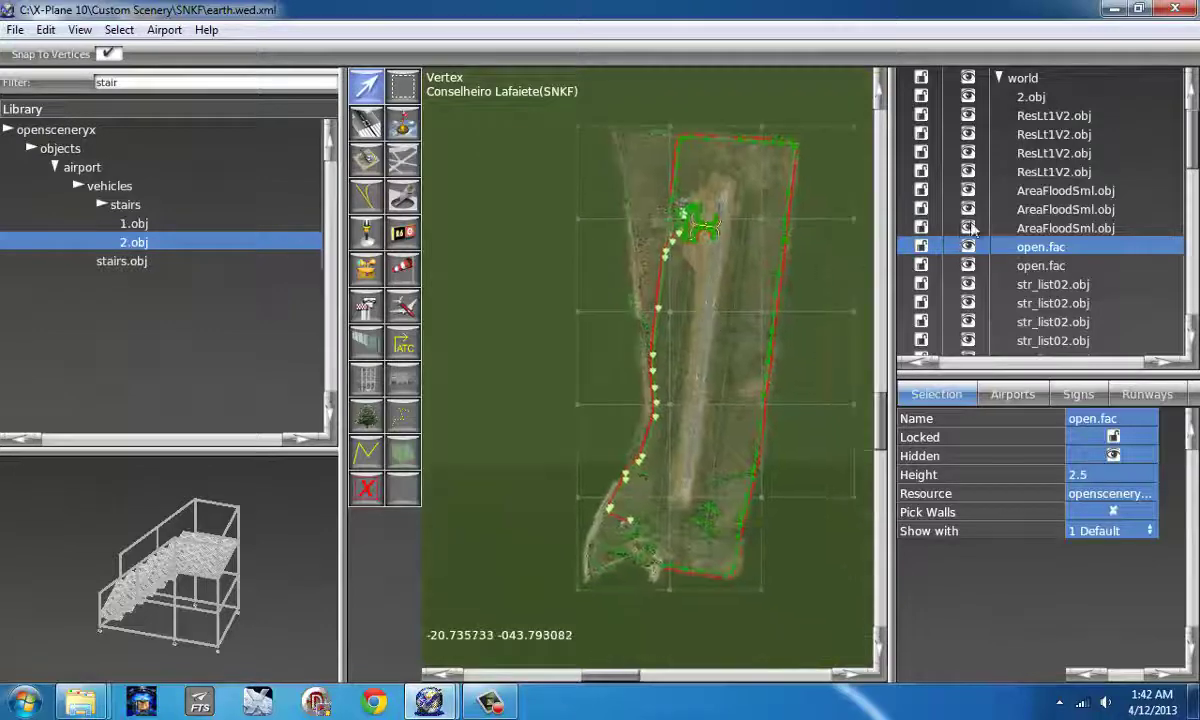
click(1044, 267)
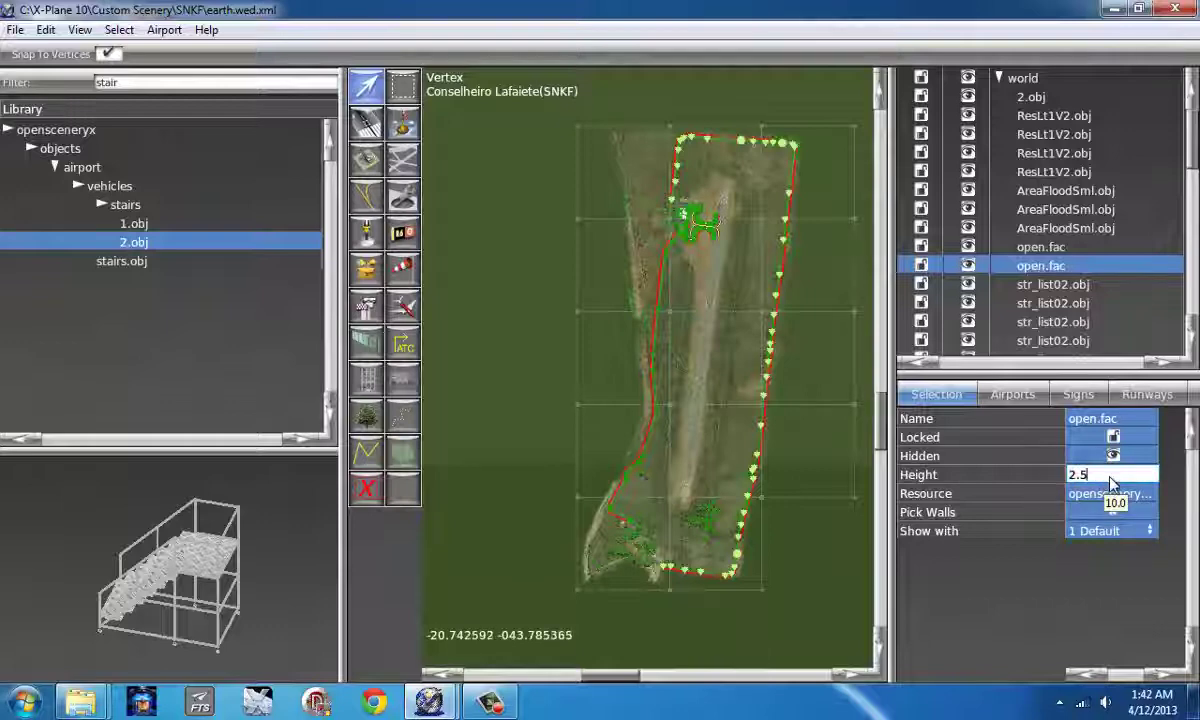
Step: Search the library for "res" and browse it for residential models for the houses south of the runway
scroll(680, 480, up, 4)
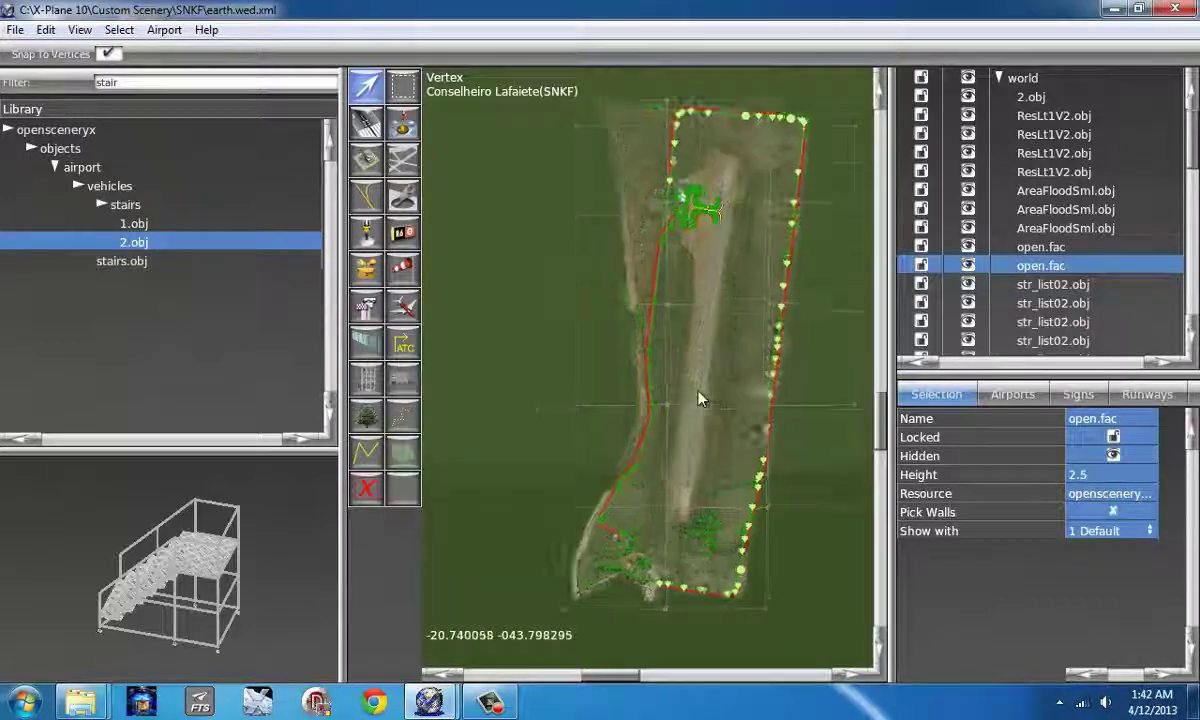
scroll(670, 498, up, 2)
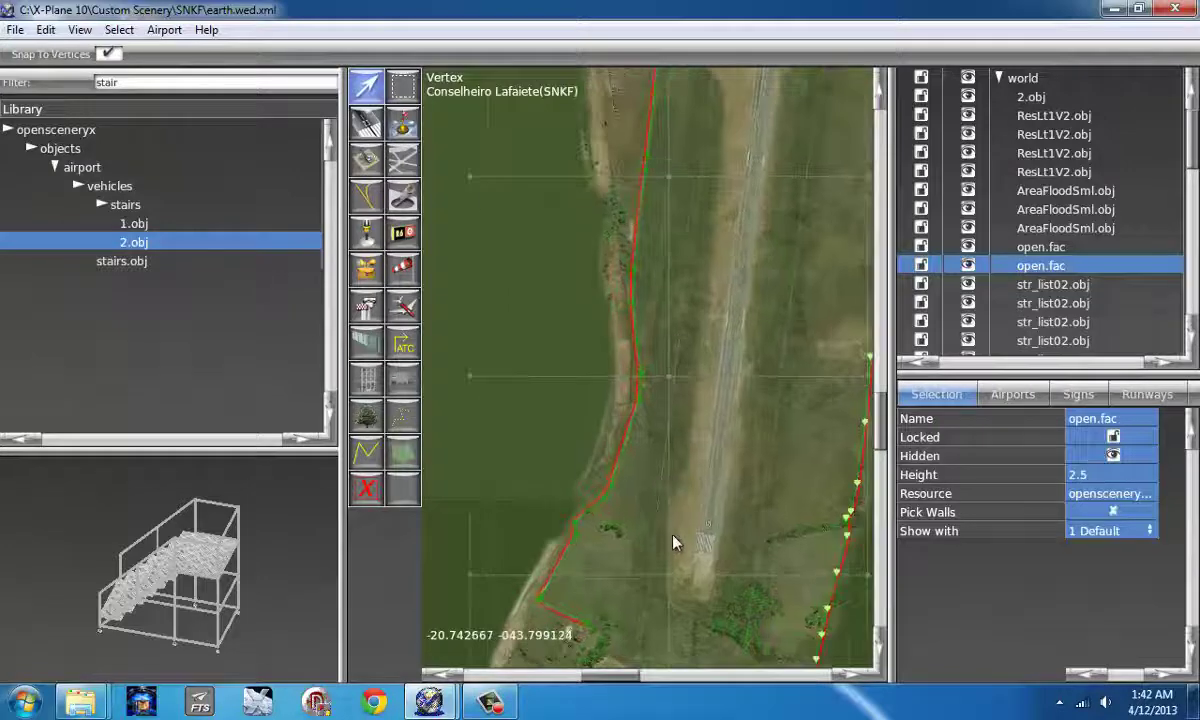
right_drag(675, 544, 729, 321)
scroll(656, 440, up, 5)
scroll(668, 494, up, 2)
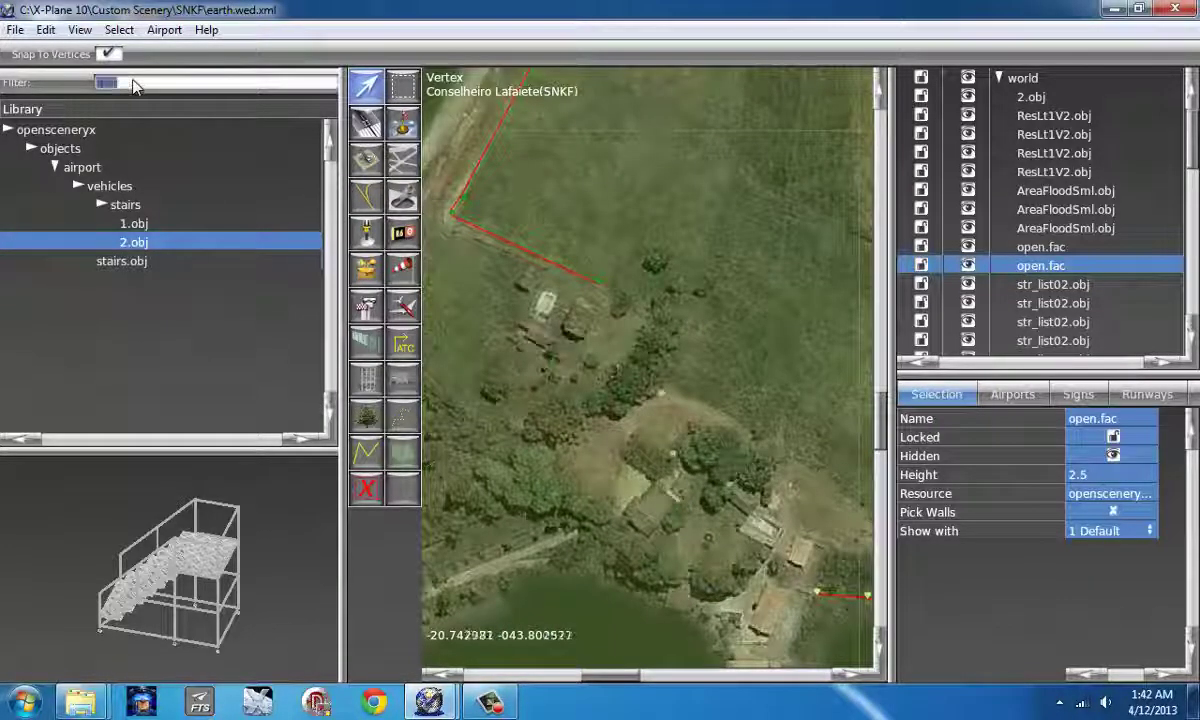
text(res)
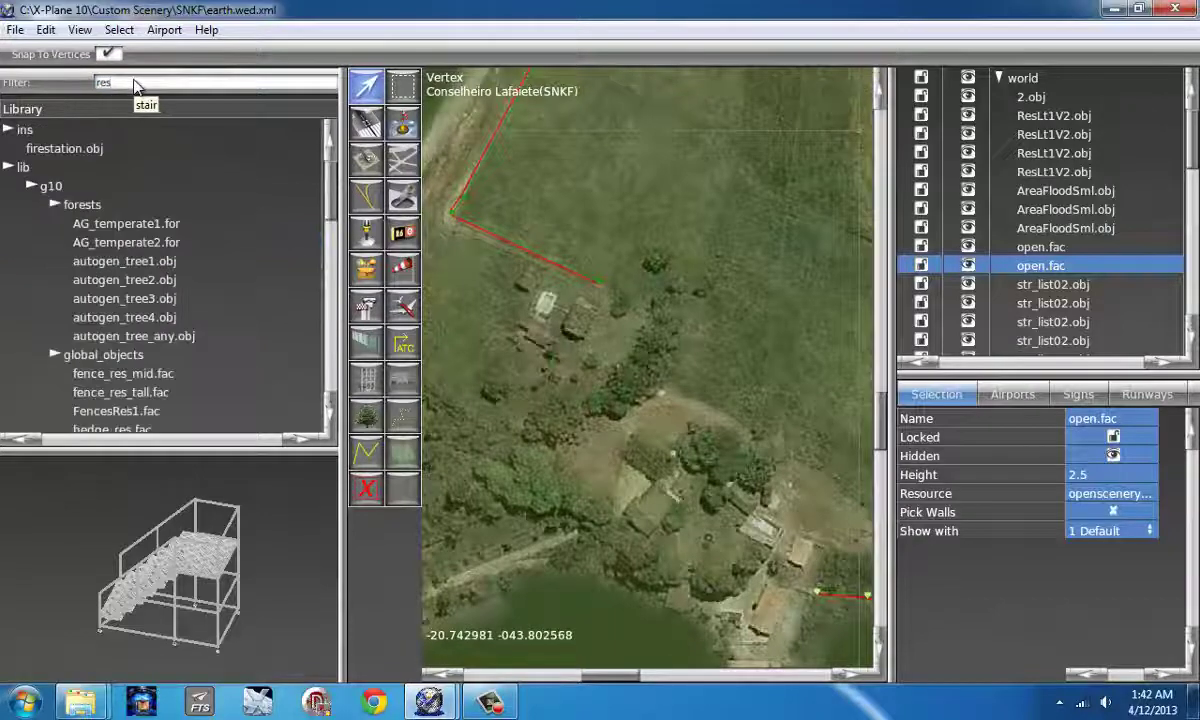
drag(330, 170, 333, 207)
drag(116, 452, 115, 580)
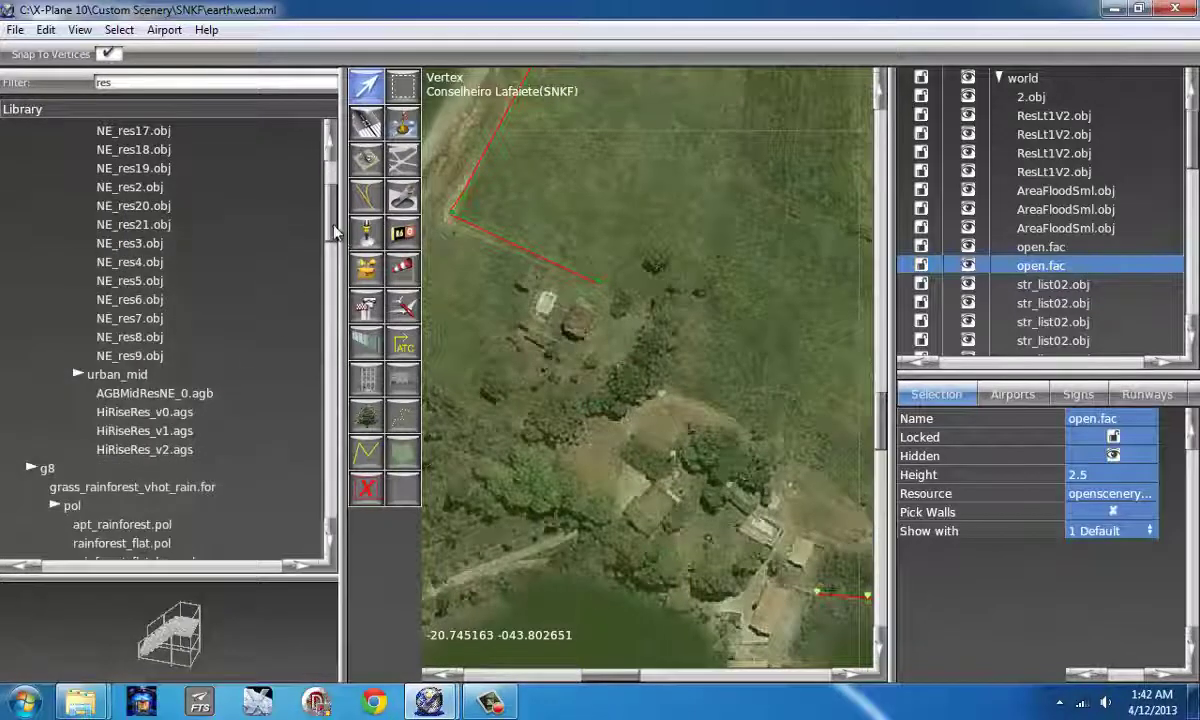
drag(334, 231, 334, 239)
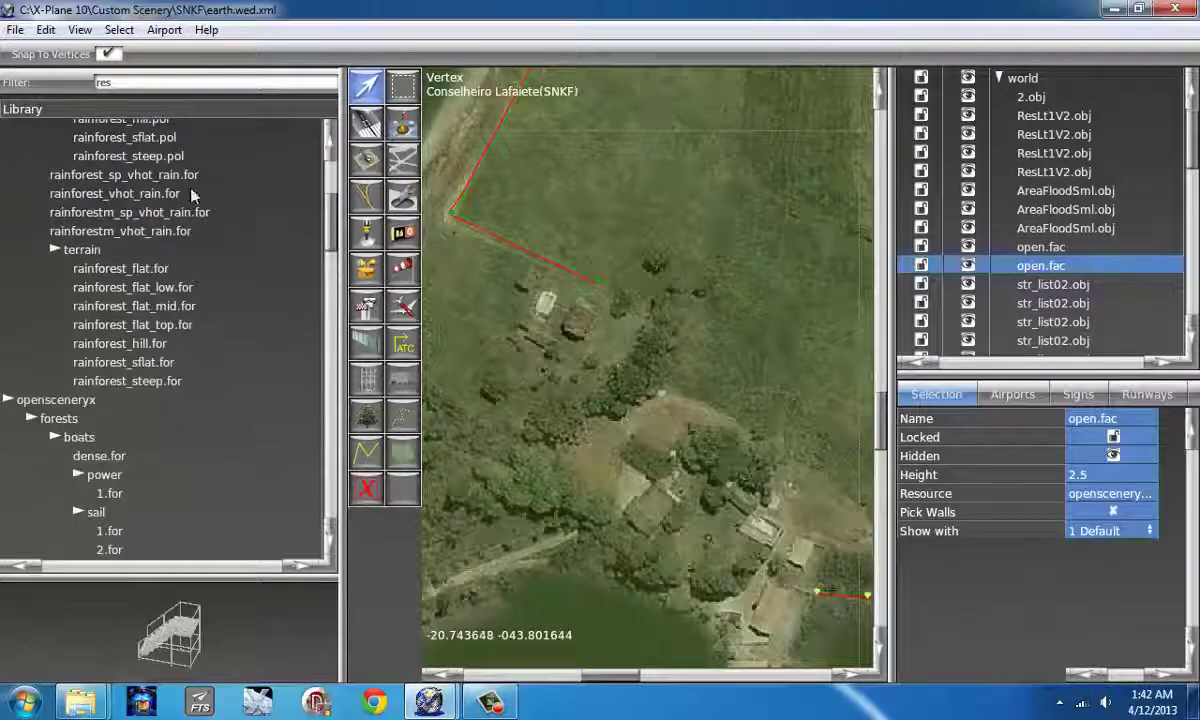
Step: Filter the library for "urban", choose B-RnchLH.obj from the US suburban folder and enlarge its preview
double_click(152, 87)
text(urban)
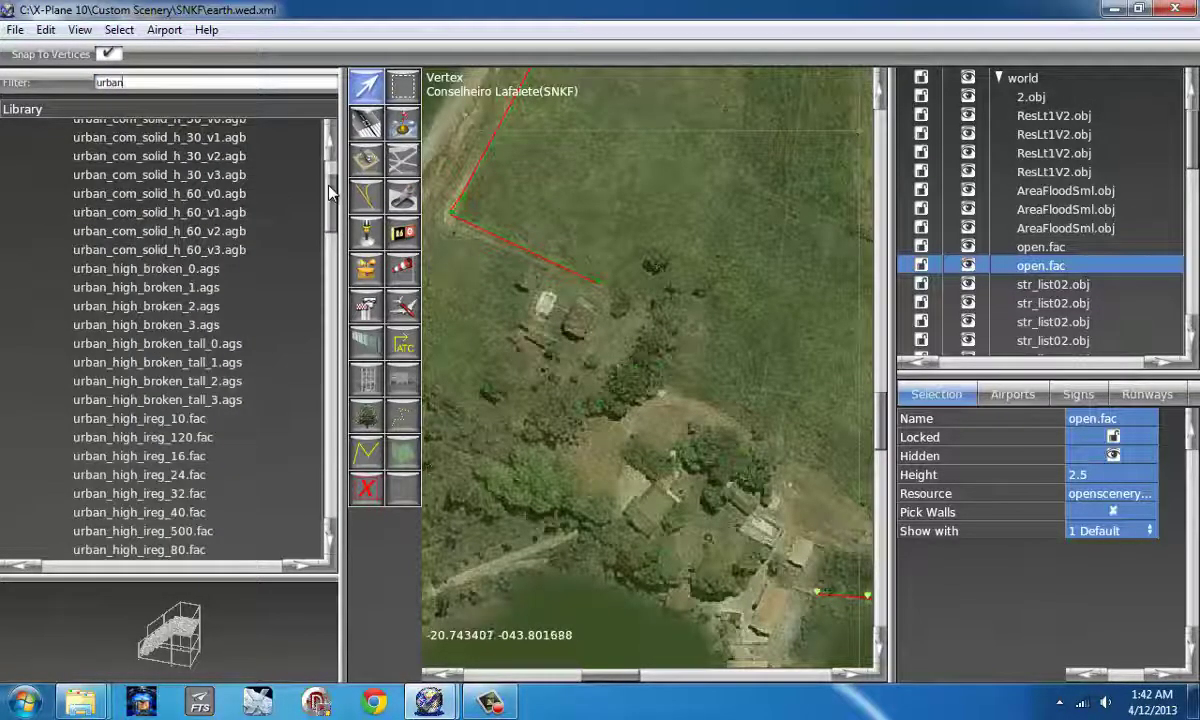
drag(331, 186, 321, 437)
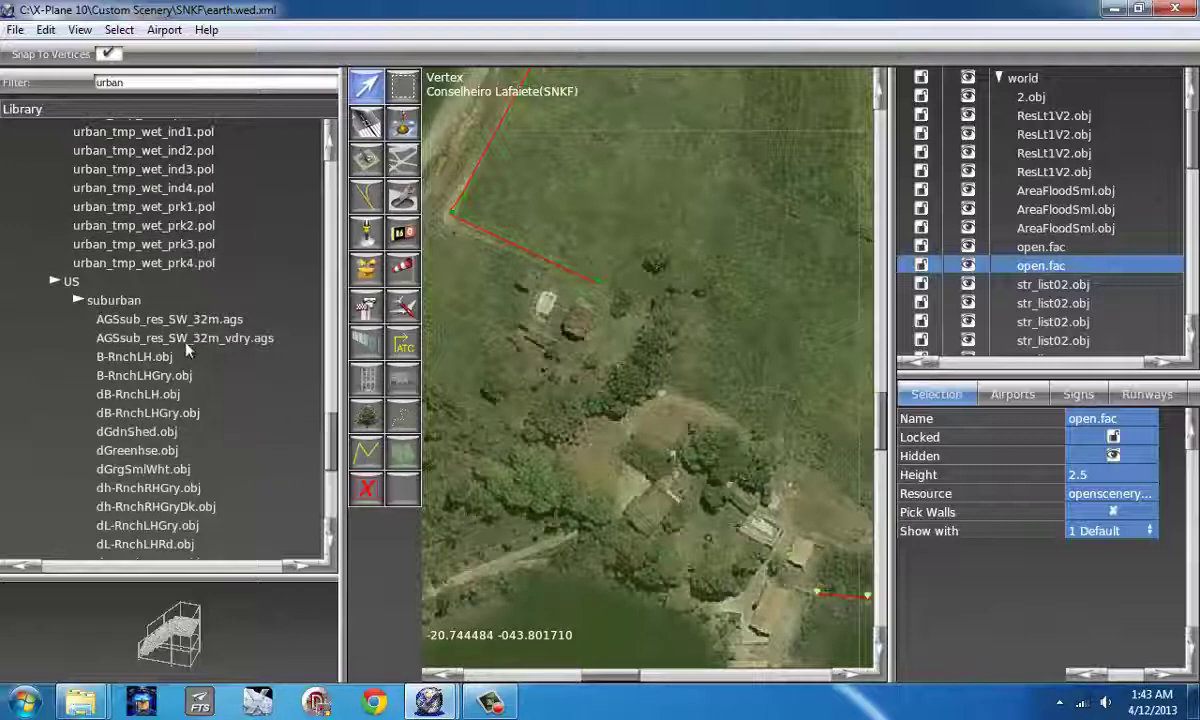
click(160, 319)
click(134, 357)
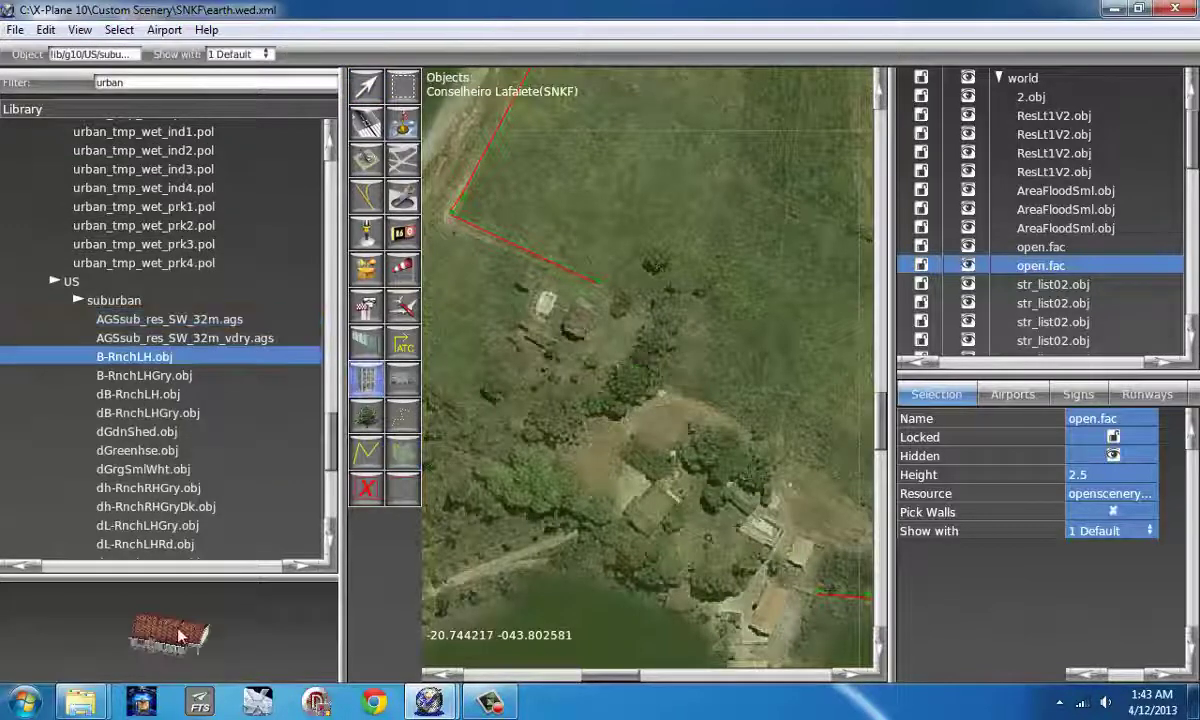
drag(165, 578, 163, 436)
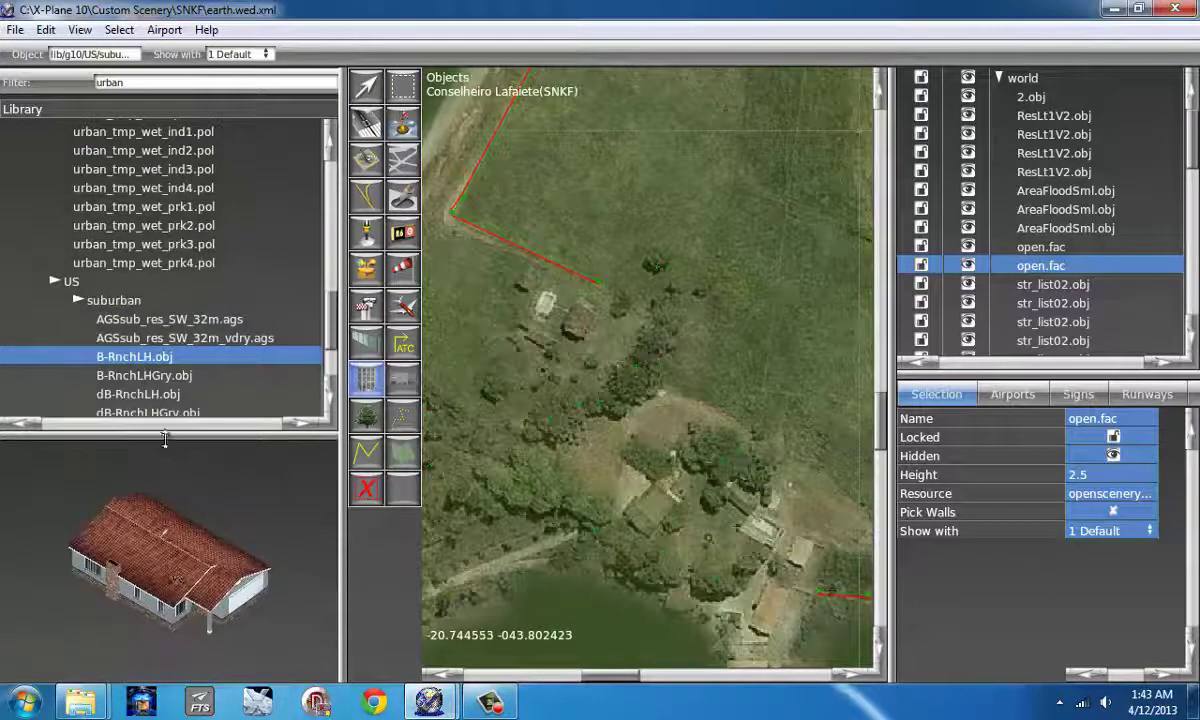
scroll(176, 564, up, 5)
drag(179, 561, 199, 542)
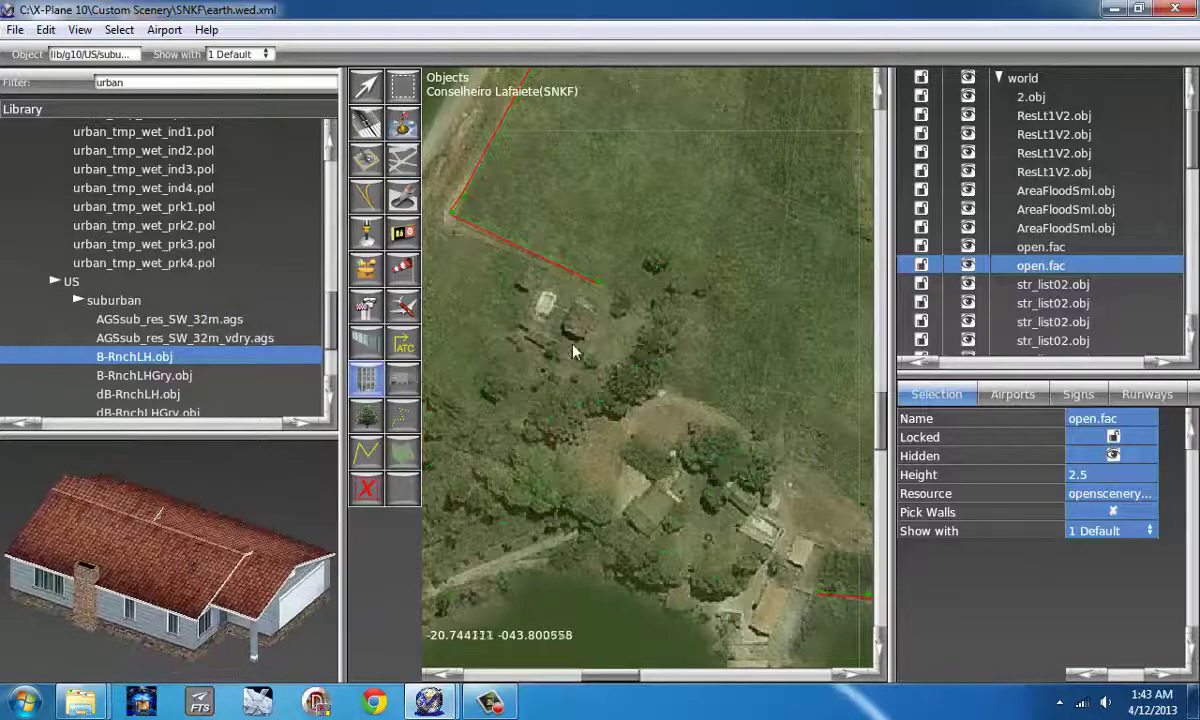
Step: Place B-RnchLH.obj over the northernmost house near the fence end, rotated to a heading of 205.14
scroll(574, 345, up, 4)
drag(553, 361, 566, 345)
key(v)
Step: Place B-RnchLHGry.obj over the house in the clearing farther south, rotated to a heading of 219.67
scroll(572, 326, down, 1)
scroll(627, 517, down, 3)
right_drag(629, 517, 579, 319)
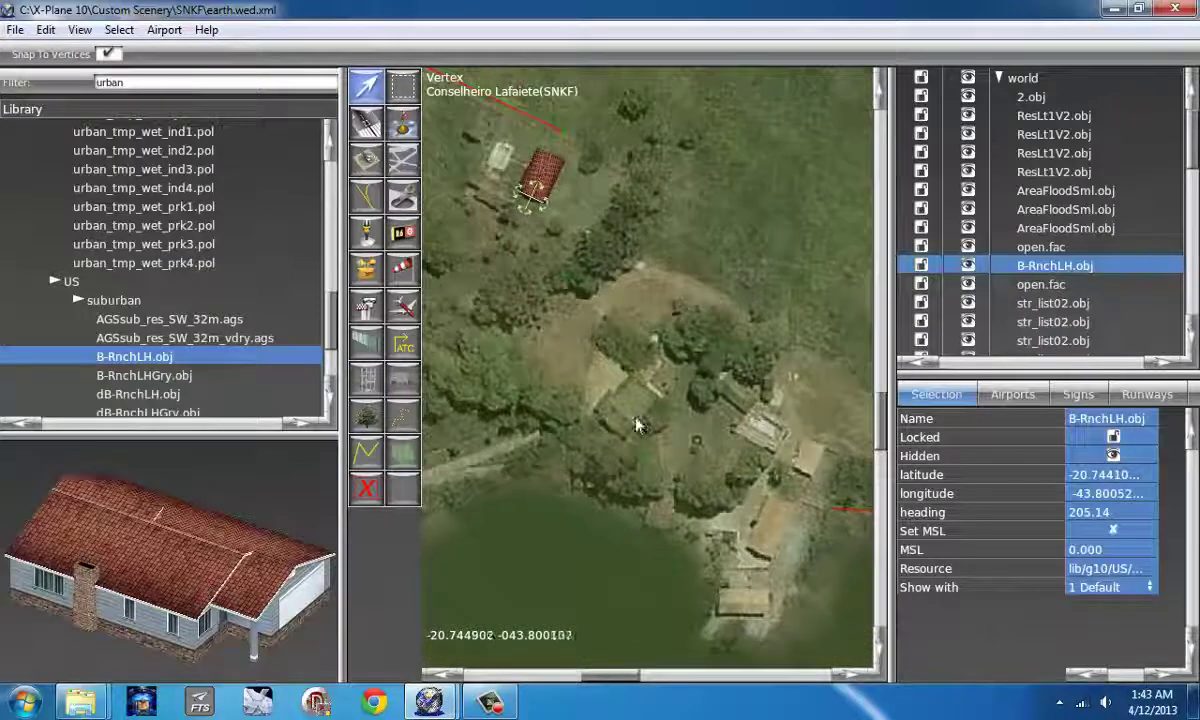
scroll(637, 425, up, 2)
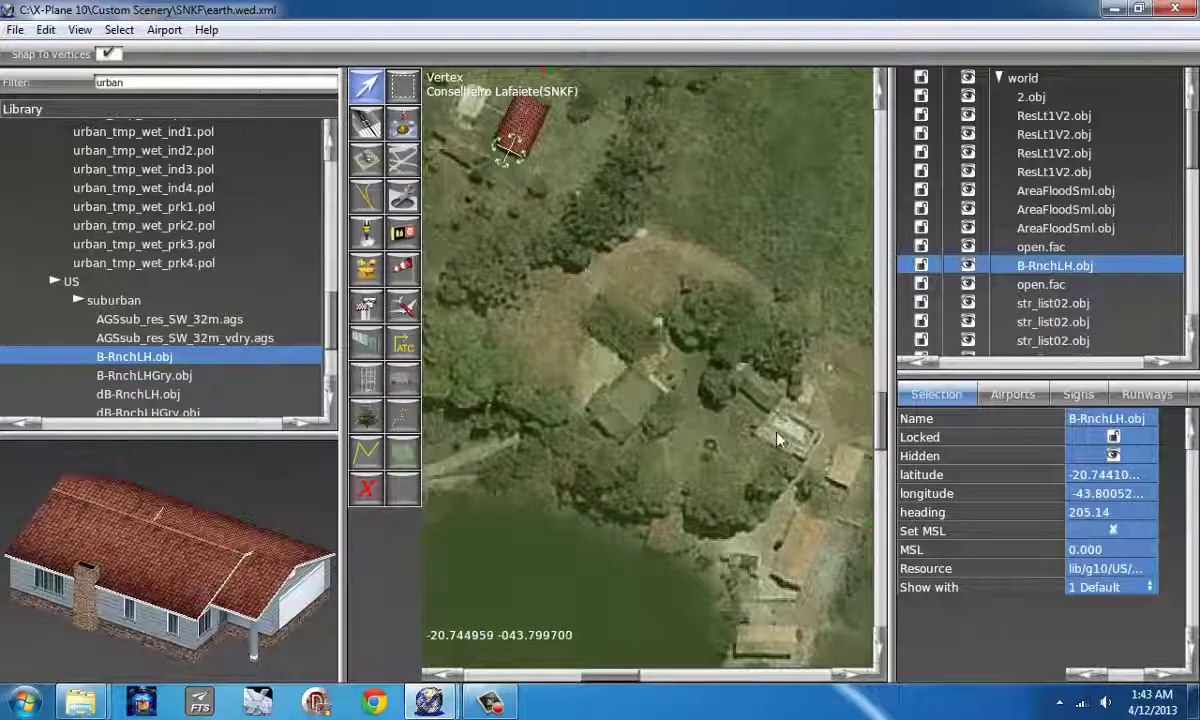
drag(628, 407, 608, 437)
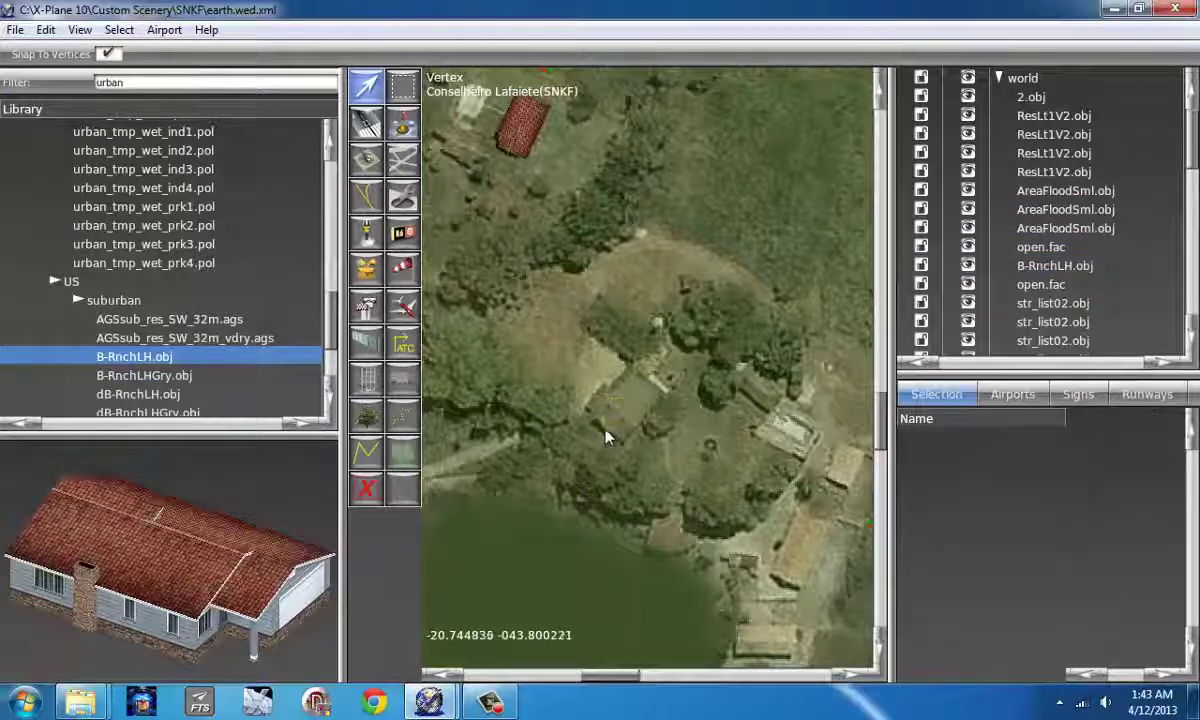
click(140, 376)
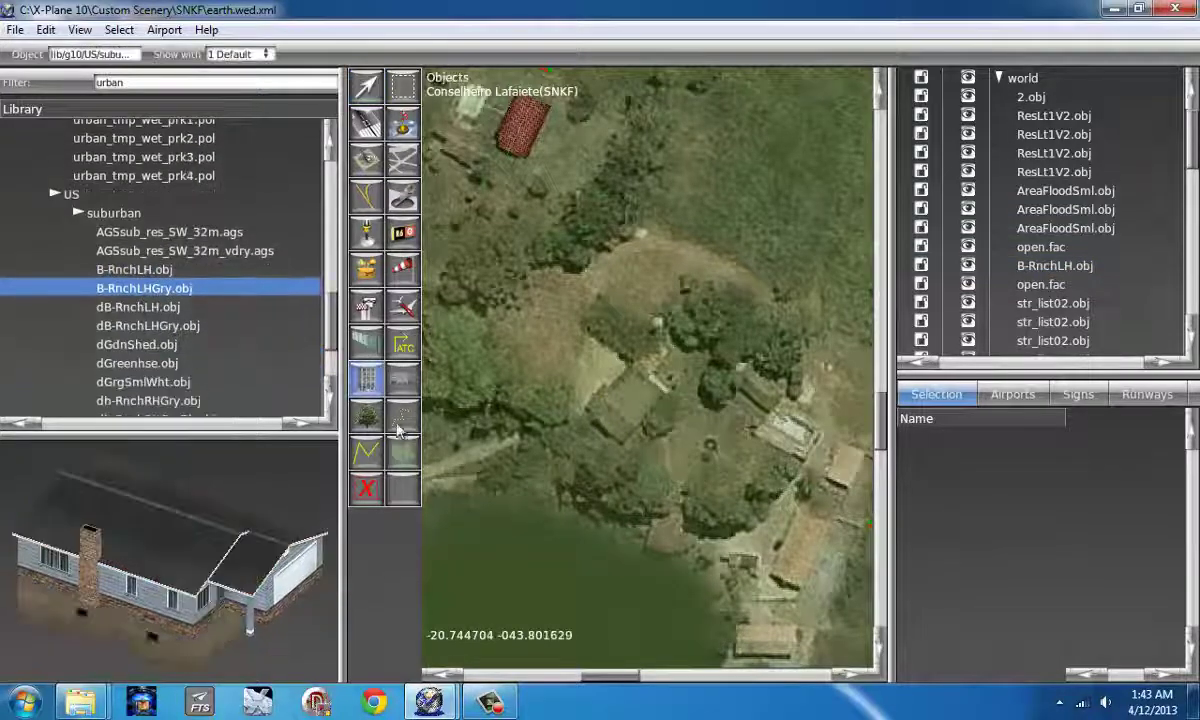
click(634, 407)
key(v)
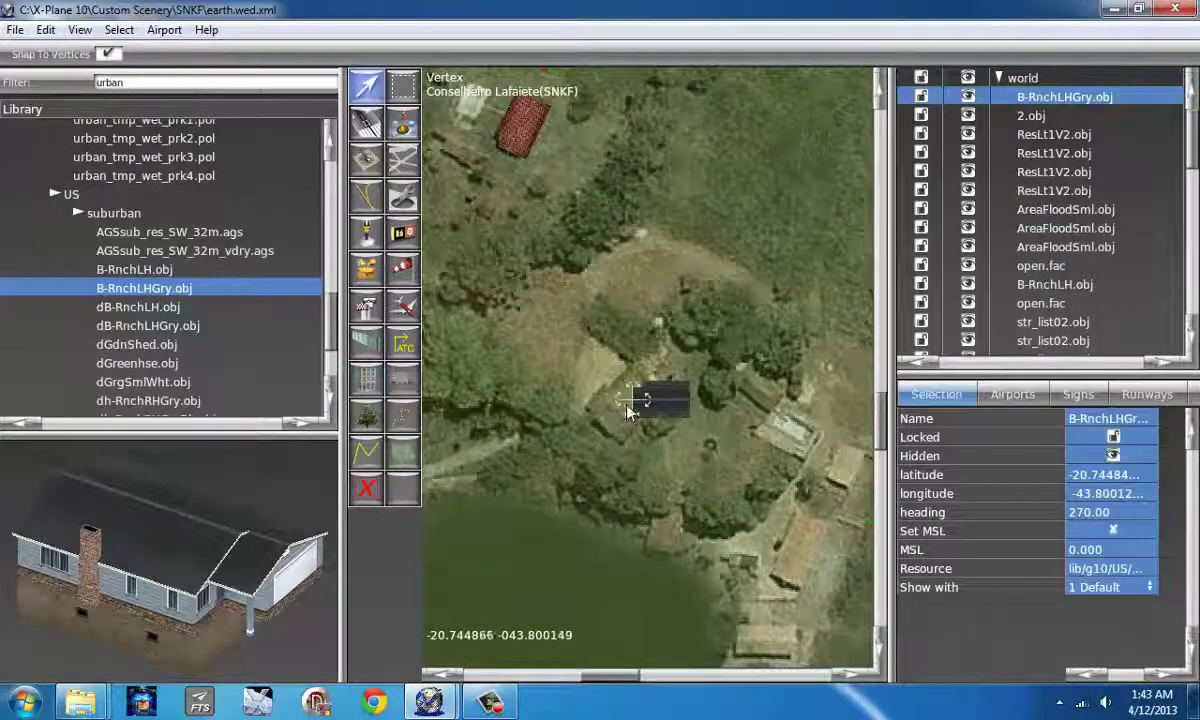
drag(597, 433, 610, 428)
Step: Go through the suburban house models in the library and choose dT-RnchRHRd.obj
scroll(680, 447, down, 3)
right_drag(701, 453, 606, 330)
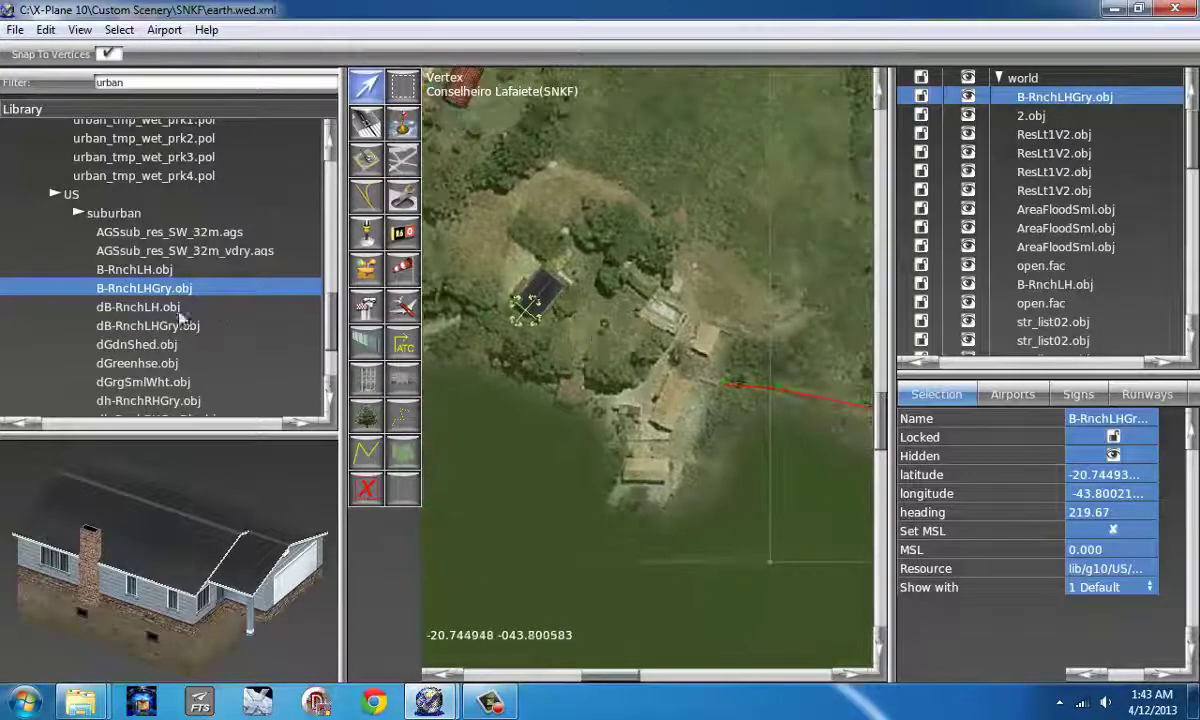
click(178, 311)
key(Down)
key(Down)
key(Down)
key(Down)
key(Down)
key(Down)
key(Down)
key(Down)
key(Down)
key(Down)
key(Down)
key(Down)
key(Down)
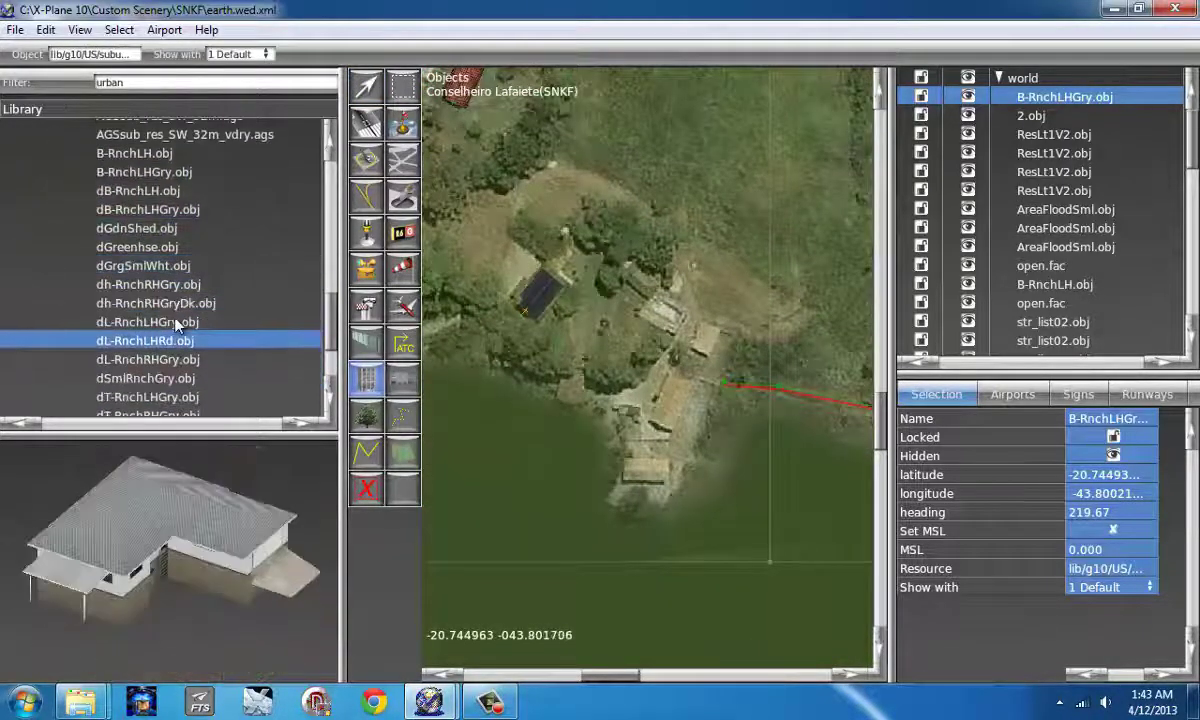
Step: Place dT-RnchRHRd.obj over the building just west of the southern fence's end, rotated to a heading of 26.15
click(669, 407)
scroll(662, 408, up, 3)
key(v)
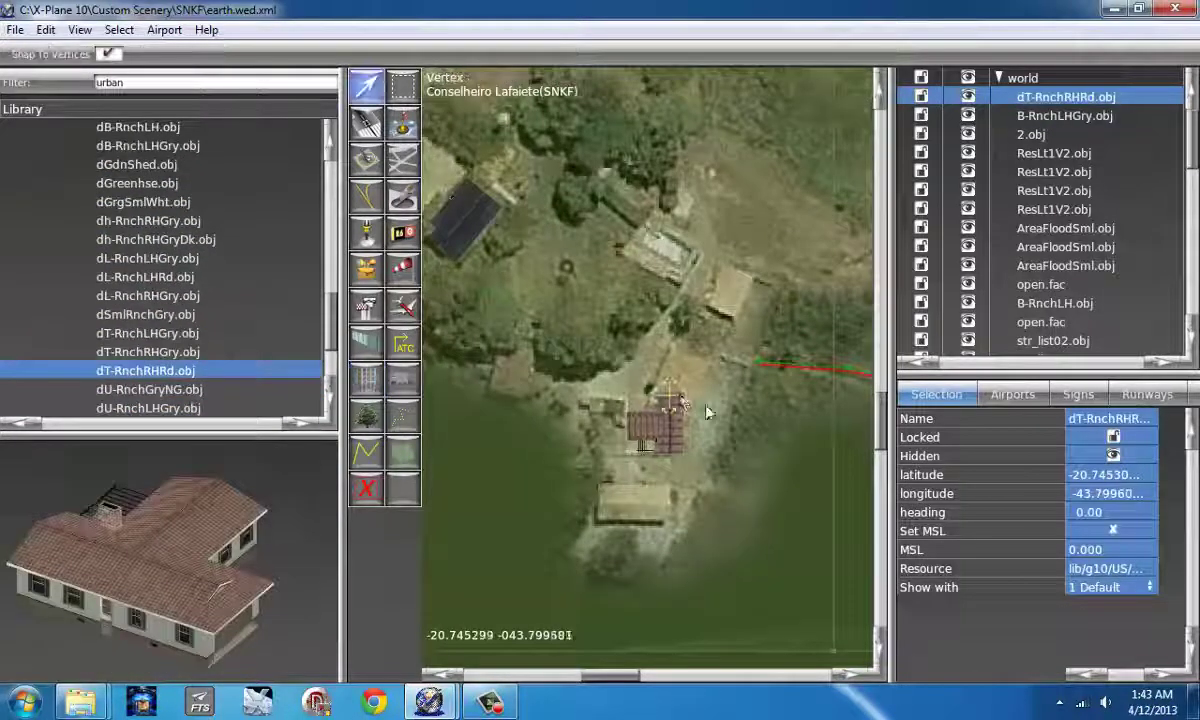
drag(668, 370, 691, 368)
Step: Choose dZ-RnchRHRd.obj and place it over the westernmost building at the wood's edge, rotated to a heading of 22.01
click(191, 392)
key(Down)
key(Down)
key(Down)
key(Down)
key(Down)
key(Down)
key(Down)
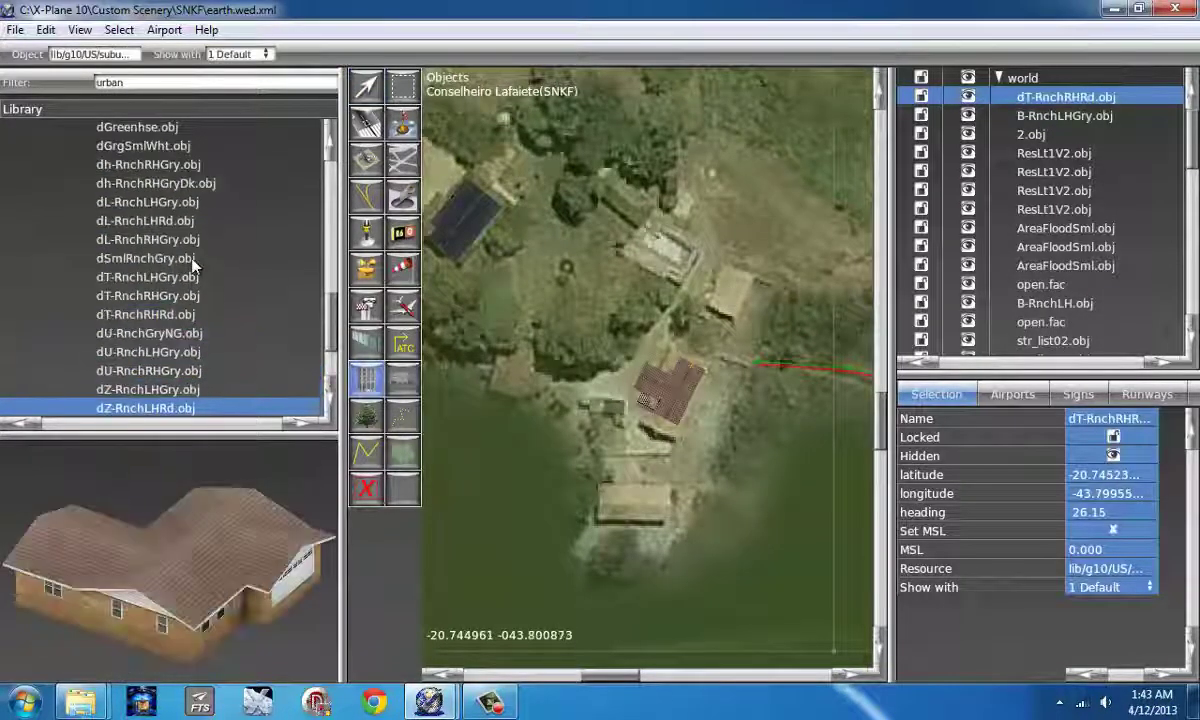
key(Up)
click(728, 302)
key(v)
drag(727, 308, 530, 360)
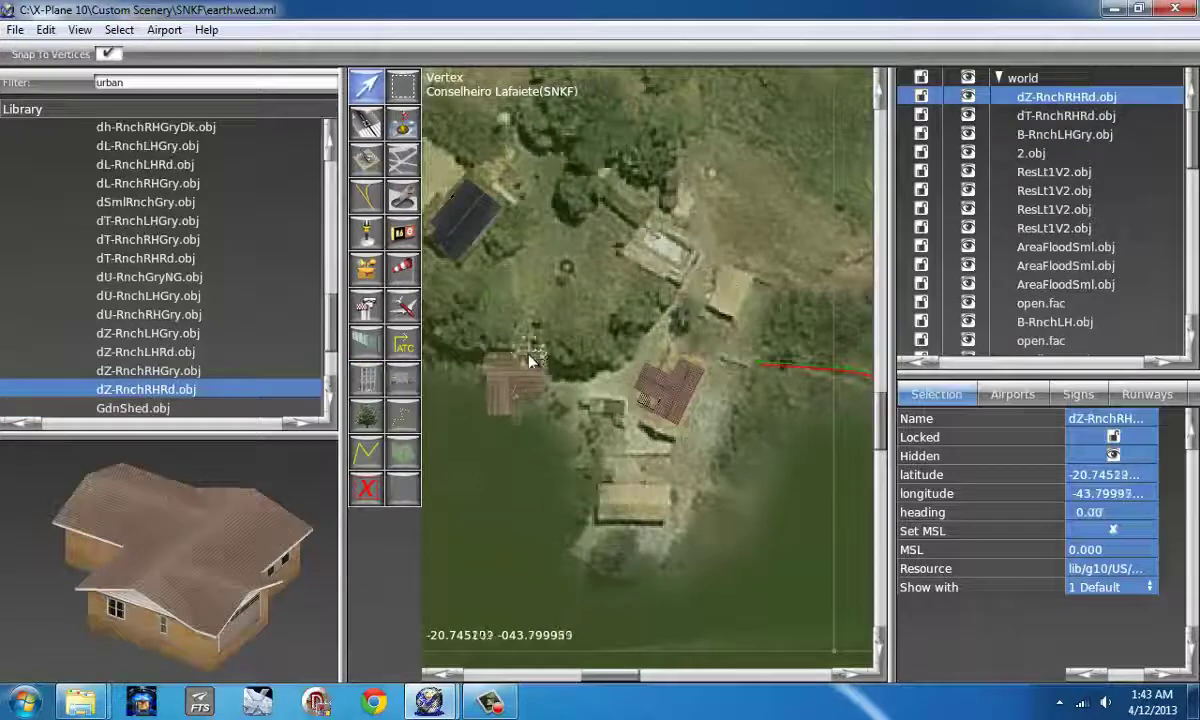
Step: Choose L-RnchLHRd.obj and place it over the southernmost building of the settlement
key(Down)
key(Down)
key(Down)
key(Down)
key(Down)
key(Down)
key(Down)
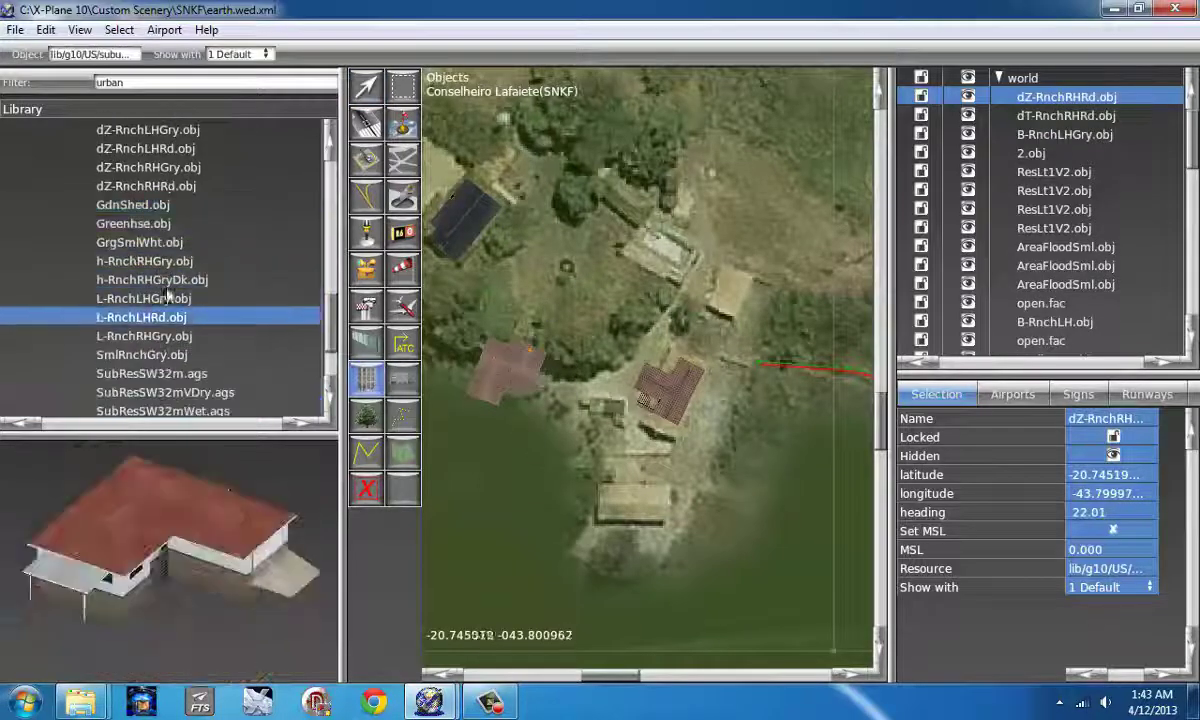
click(628, 516)
key(v)
drag(624, 506, 630, 485)
Step: Place another L-RnchLHRd.obj over the building at the settlement's northeastern edge and rotate it to match the aerial image
click(241, 334)
key(Up)
click(720, 289)
key(v)
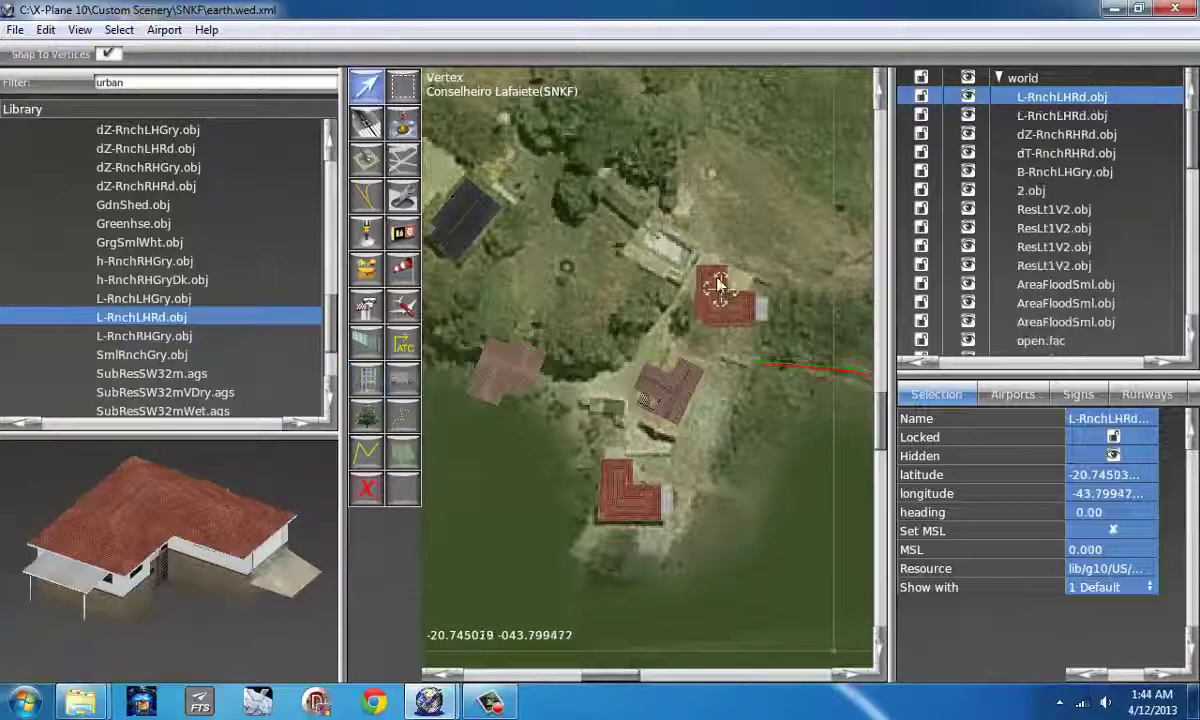
drag(719, 275, 535, 193)
Step: Place GdnShed.obj over the small structure northwest of the isolated red-roofed house, rotated to a heading of -60.85
scroll(580, 288, down, 4)
right_drag(569, 281, 731, 443)
click(121, 224)
click(123, 206)
scroll(545, 232, up, 4)
click(617, 226)
scroll(621, 232, up, 6)
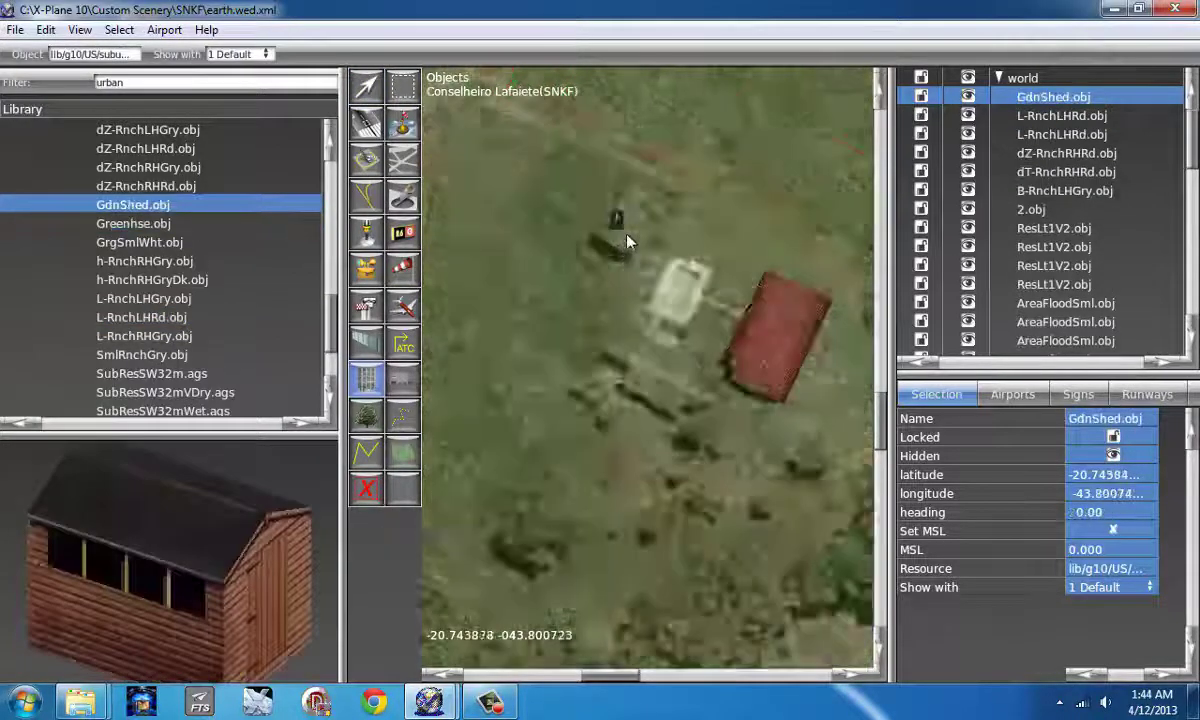
key(v)
drag(610, 225, 719, 256)
Step: Filter the library by "light", go through the street light models and choose ResLt2.obj
scroll(612, 207, down, 10)
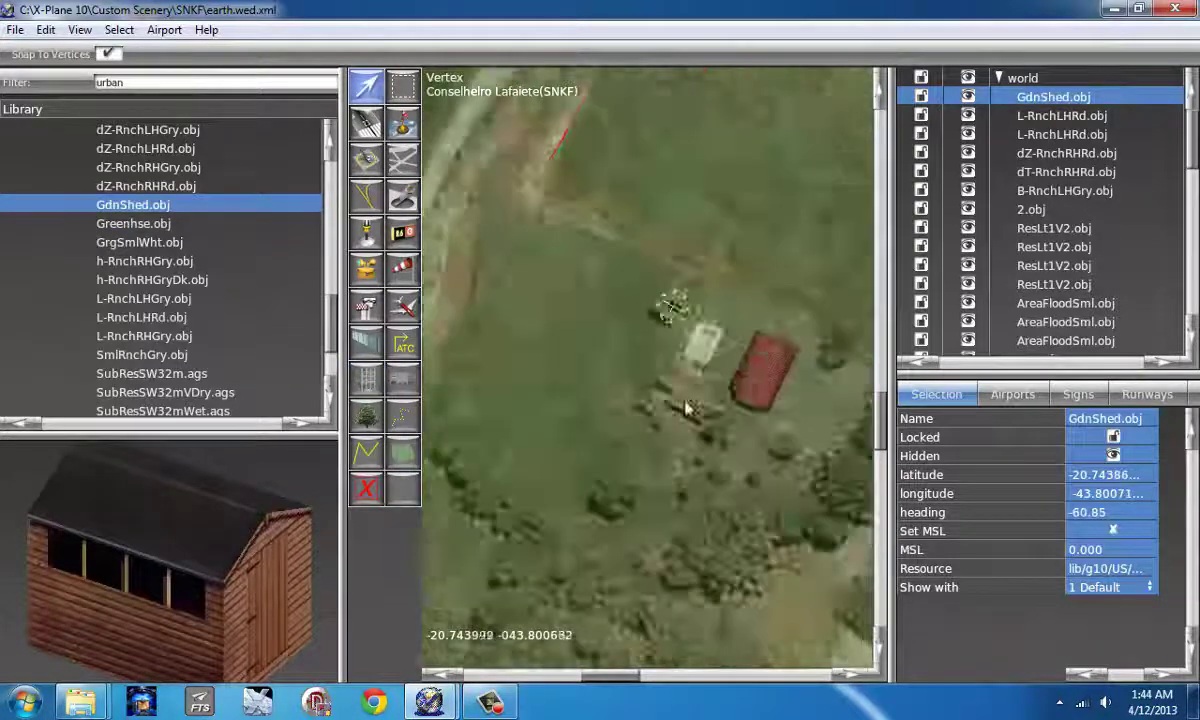
scroll(689, 370, up, 5)
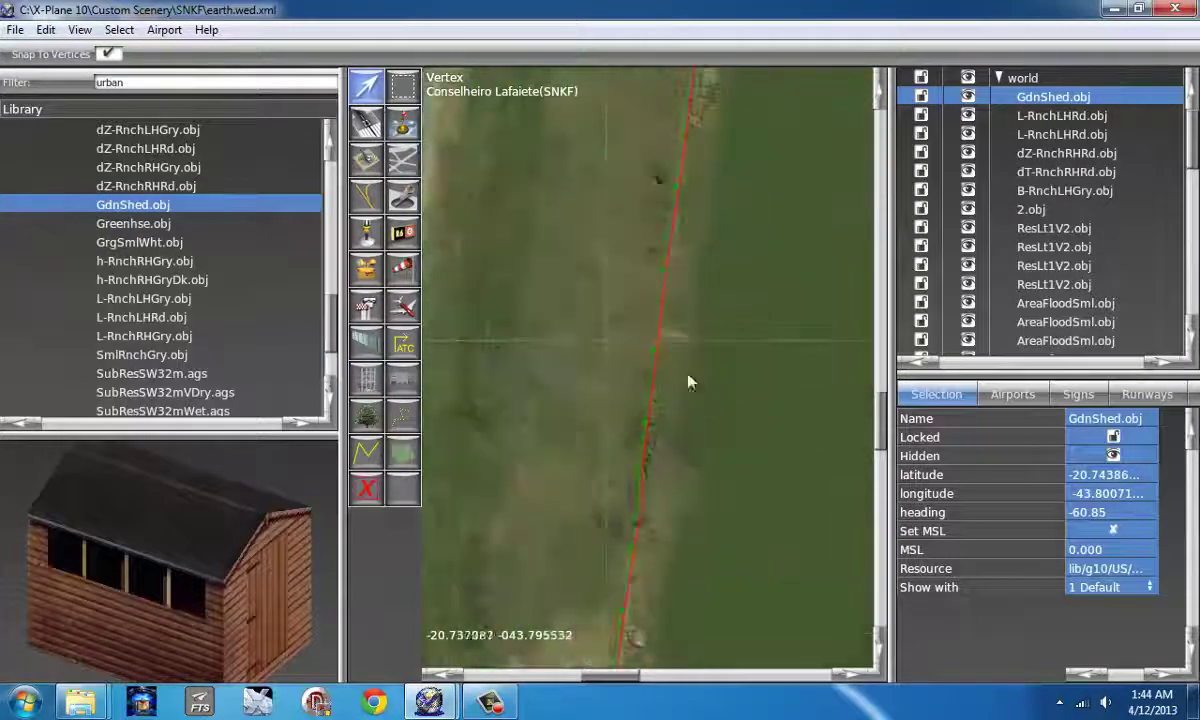
scroll(549, 402, down, 4)
right_drag(560, 345, 680, 150)
scroll(648, 393, up, 4)
scroll(648, 393, up, 3)
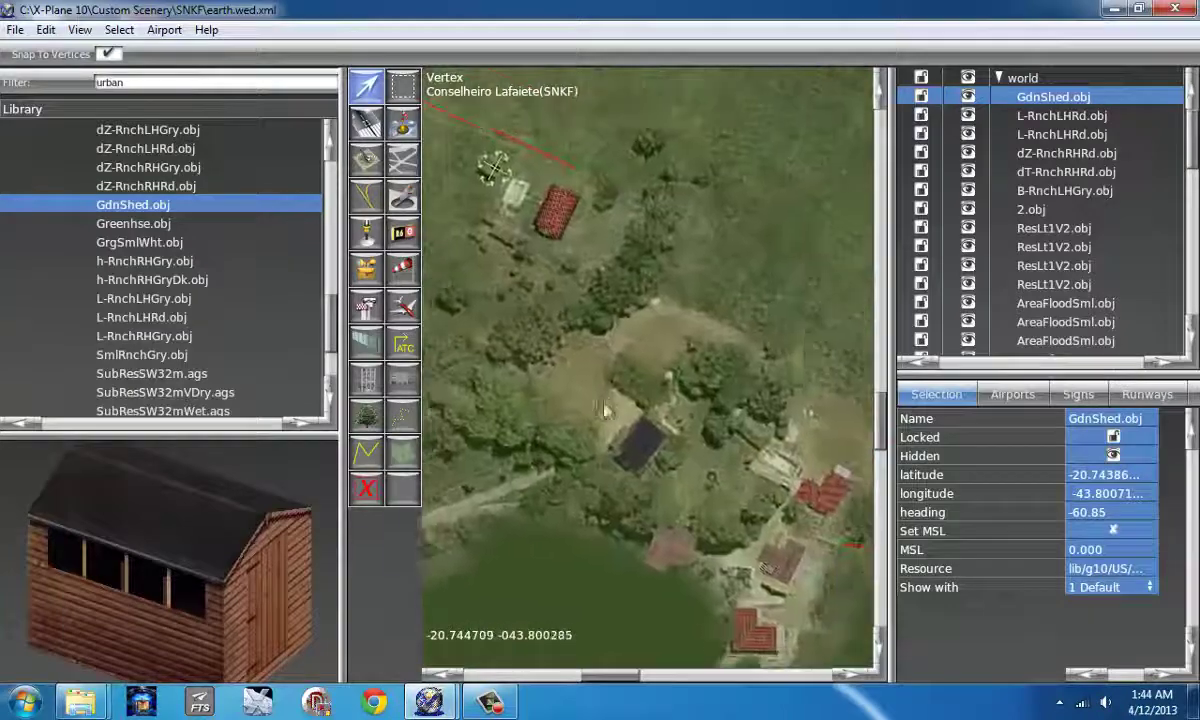
double_click(128, 82)
text(ligh)
drag(331, 323, 335, 281)
click(148, 226)
key(Down)
key(Down)
key(Down)
key(Down)
key(Down)
key(Down)
key(Down)
key(Down)
key(Down)
key(Down)
key(Down)
key(Down)
key(Down)
key(Down)
key(Down)
key(Down)
key(Down)
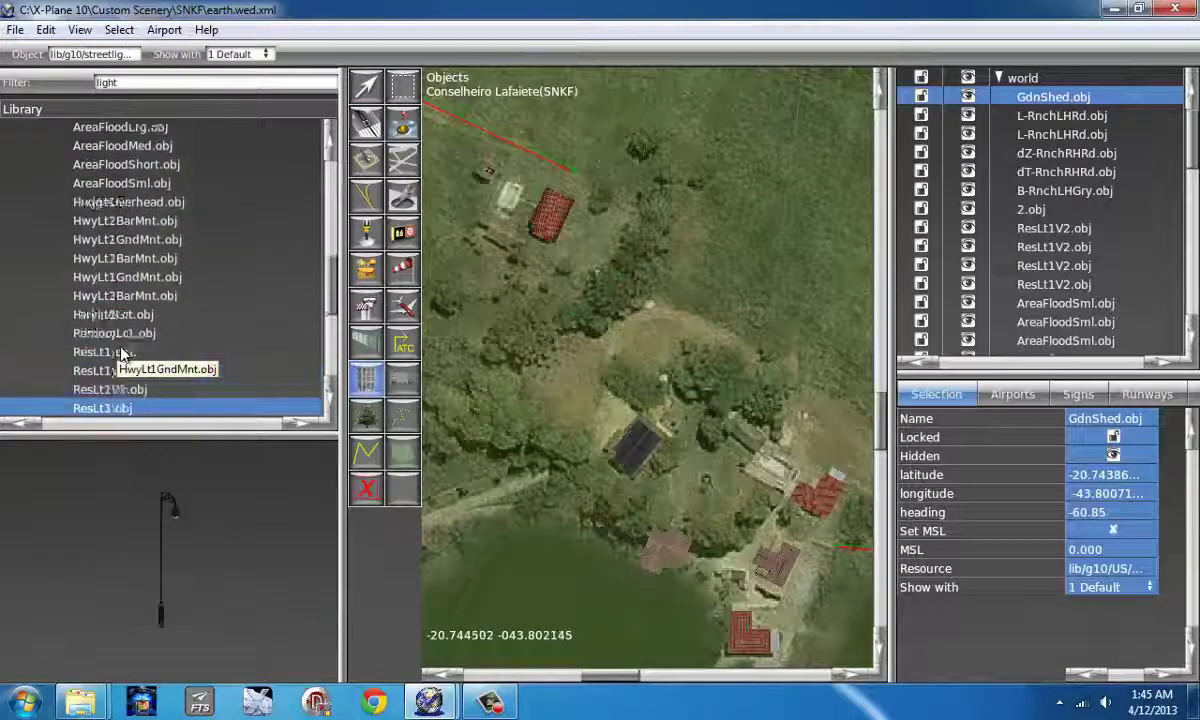
click(170, 373)
Step: Place six ResLt2.obj street lights among the houses of the southern settlement, each turned to its own heading
scroll(630, 489, up, 6)
drag(602, 491, 556, 490)
scroll(570, 440, down, 5)
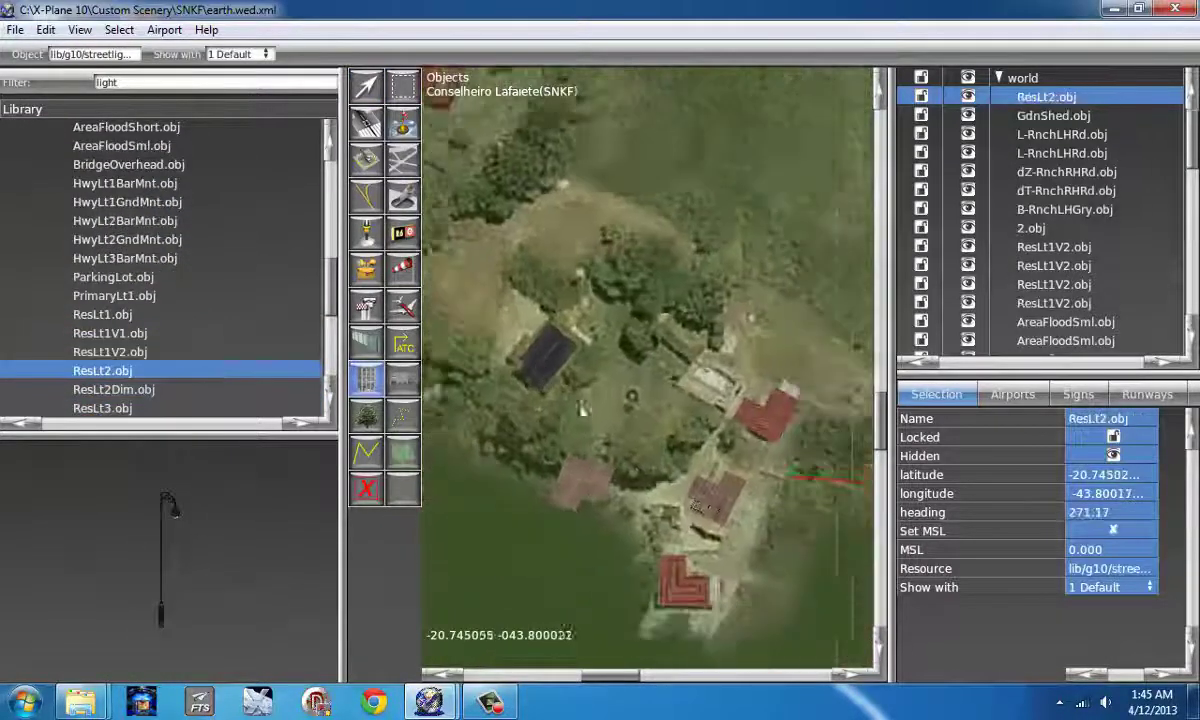
drag(619, 452, 596, 470)
drag(673, 466, 692, 484)
drag(709, 417, 733, 416)
drag(683, 340, 690, 358)
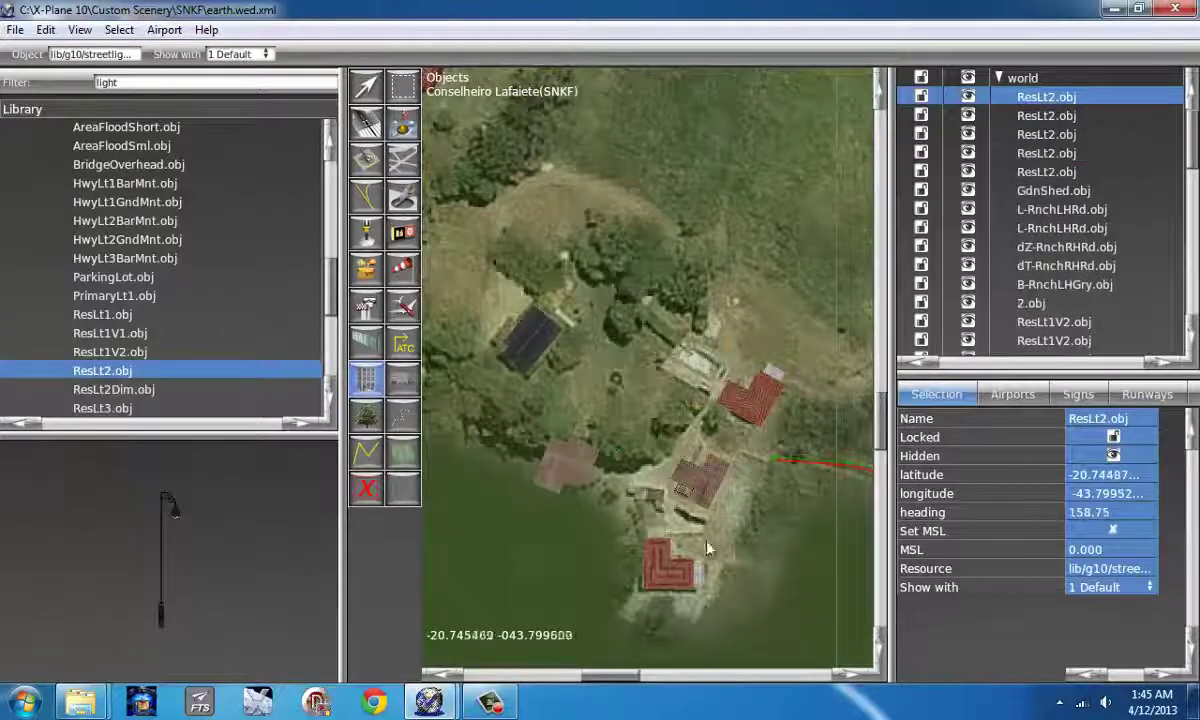
drag(710, 547, 692, 564)
Step: Place four more ResLt2.obj lights from the settlement's northwest side up to the garden shed, the last at a heading of 119.05
middle_drag(565, 300, 698, 421)
drag(655, 404, 672, 410)
middle_drag(604, 355, 663, 489)
drag(622, 374, 627, 393)
drag(586, 338, 590, 321)
drag(540, 266, 562, 278)
scroll(578, 335, down, 3)
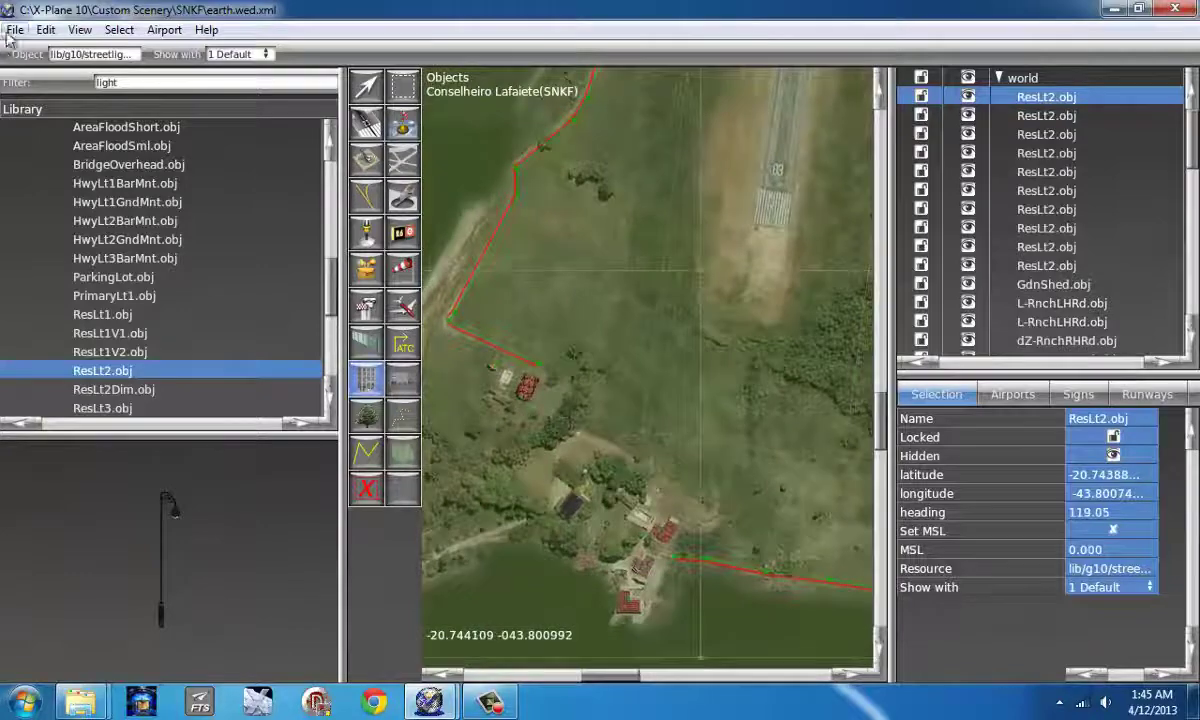
Step: Save the SNKF scenery project and export the scenery pack
click(13, 31)
click(47, 142)
click(16, 31)
click(98, 273)
Step: Filter the library by "hangar" to find small buildings for the structures around the large white-roofed hangar
scroll(630, 305, down, 6)
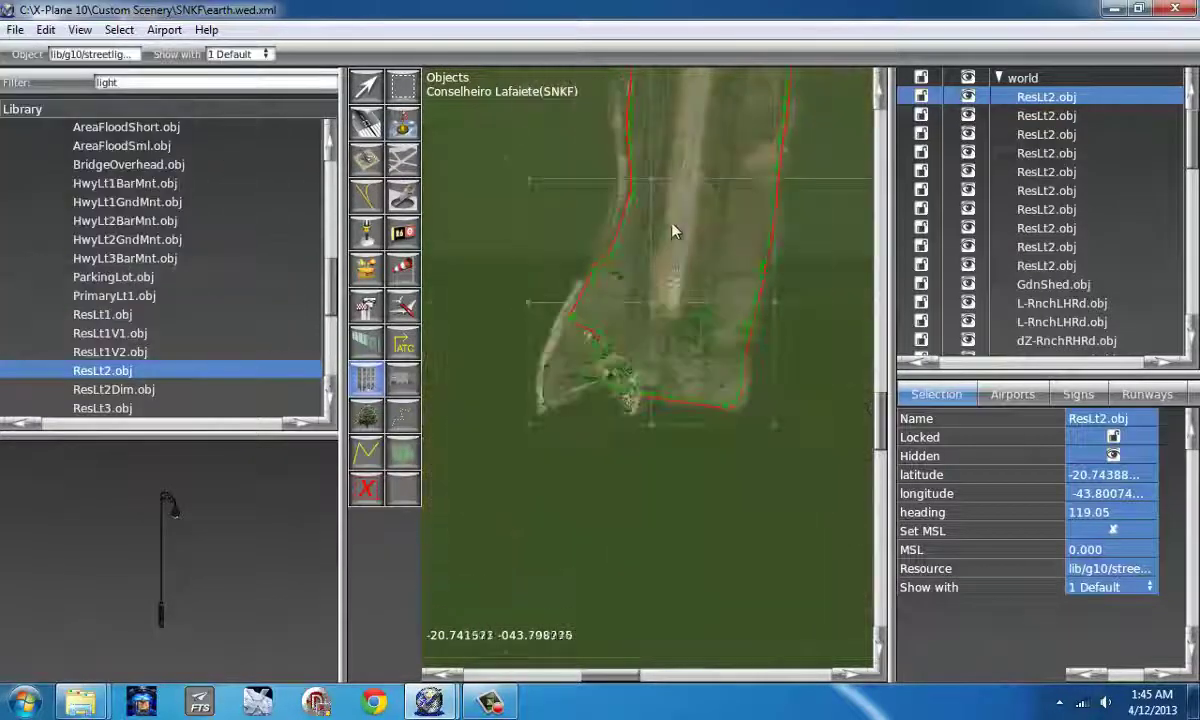
scroll(643, 420, up, 6)
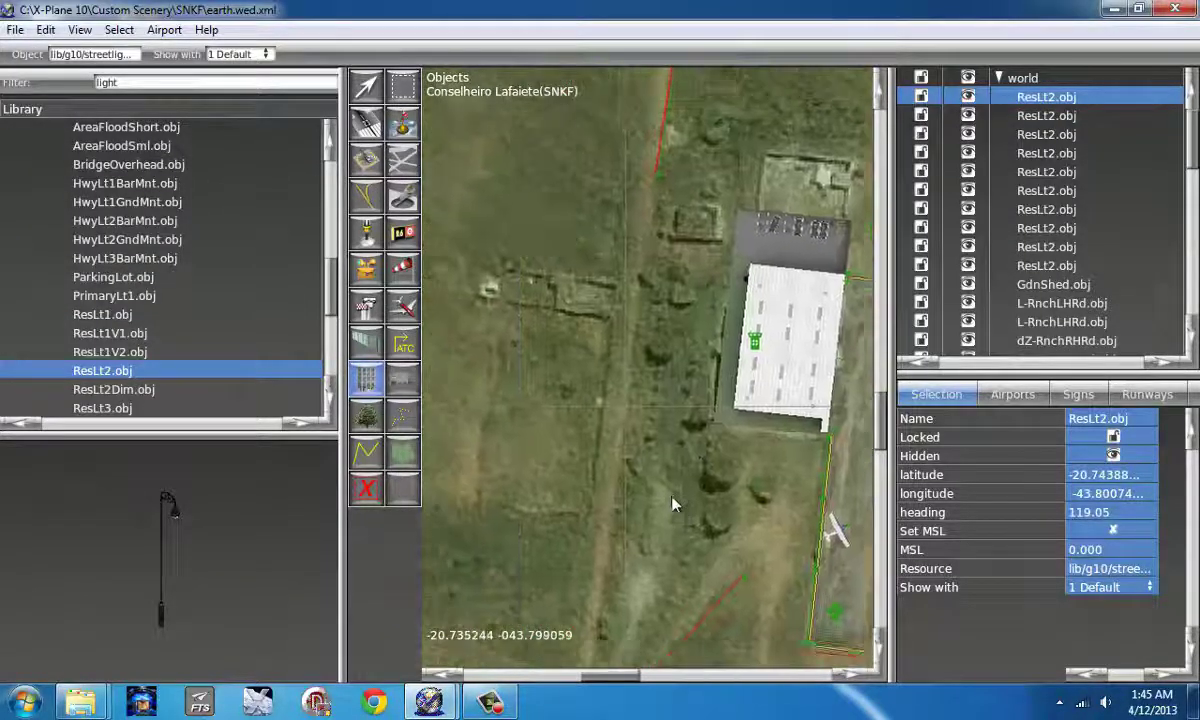
right_drag(646, 330, 623, 492)
scroll(623, 492, down, 2)
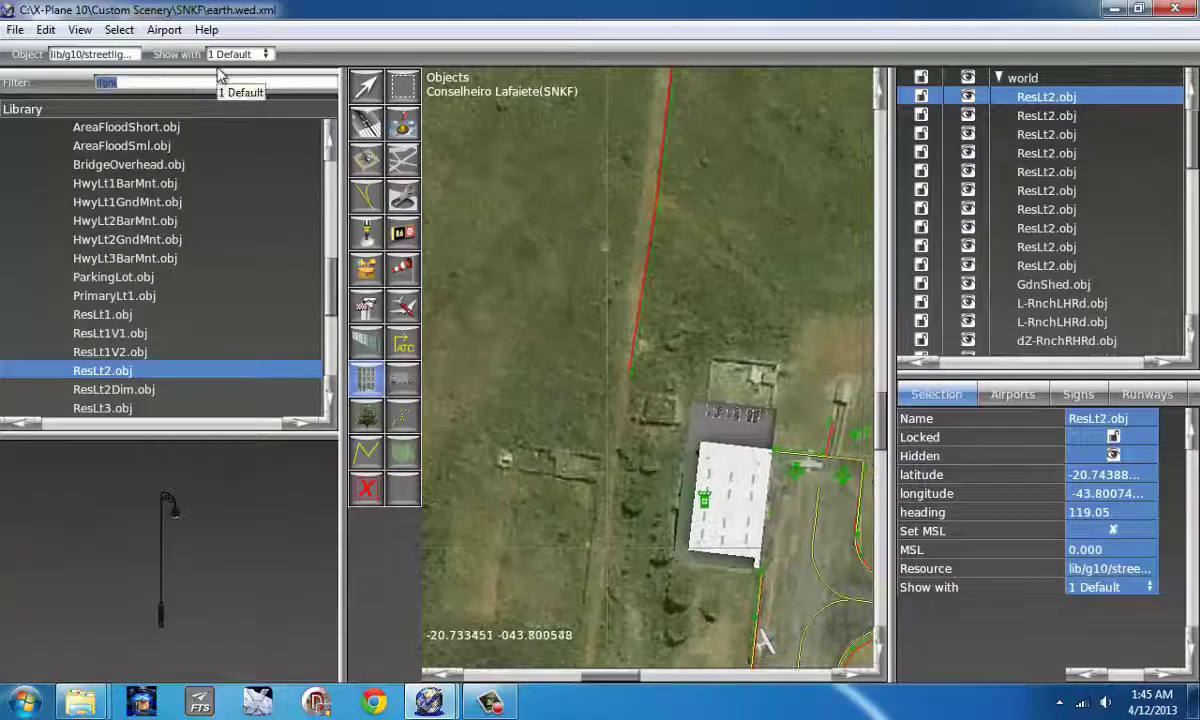
text(hangar)
click(100, 189)
scroll(158, 247, up, 5)
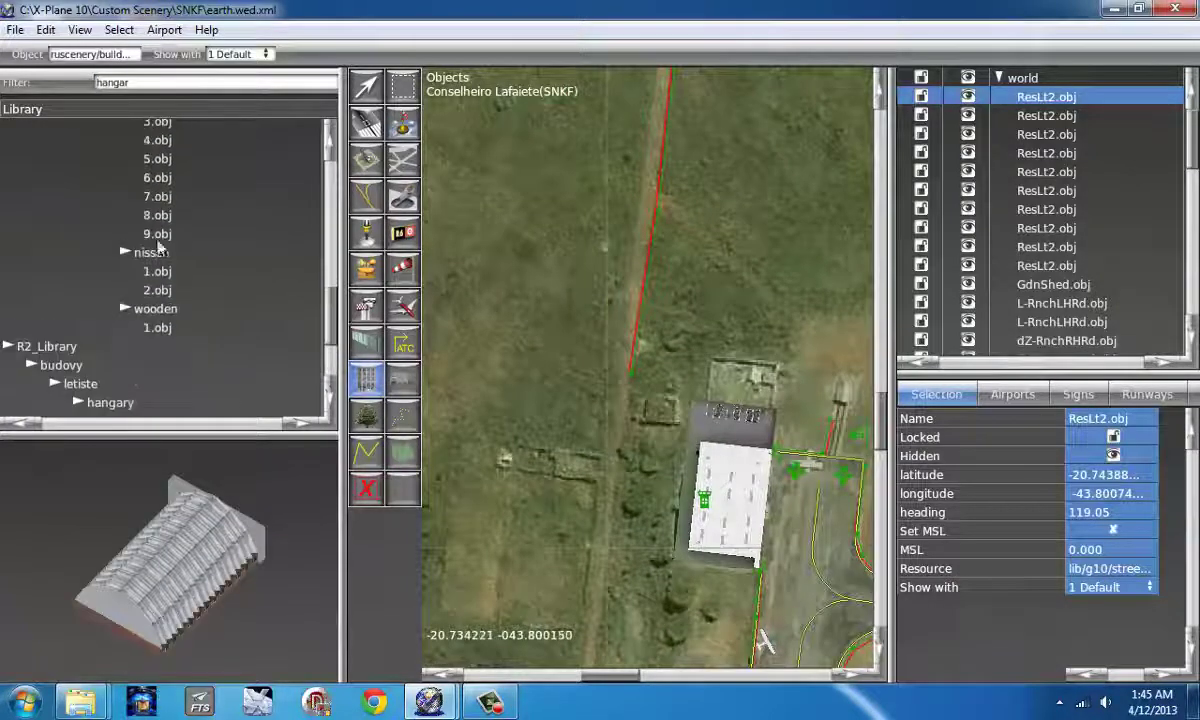
Step: Try placing the red-roofed metal hangar 6.obj over the small structure north of the apron
click(158, 240)
key(Up)
key(Up)
key(Up)
scroll(712, 430, up, 4)
right_drag(825, 375, 606, 393)
scroll(577, 387, up, 4)
scroll(577, 387, down, 5)
scroll(704, 412, up, 6)
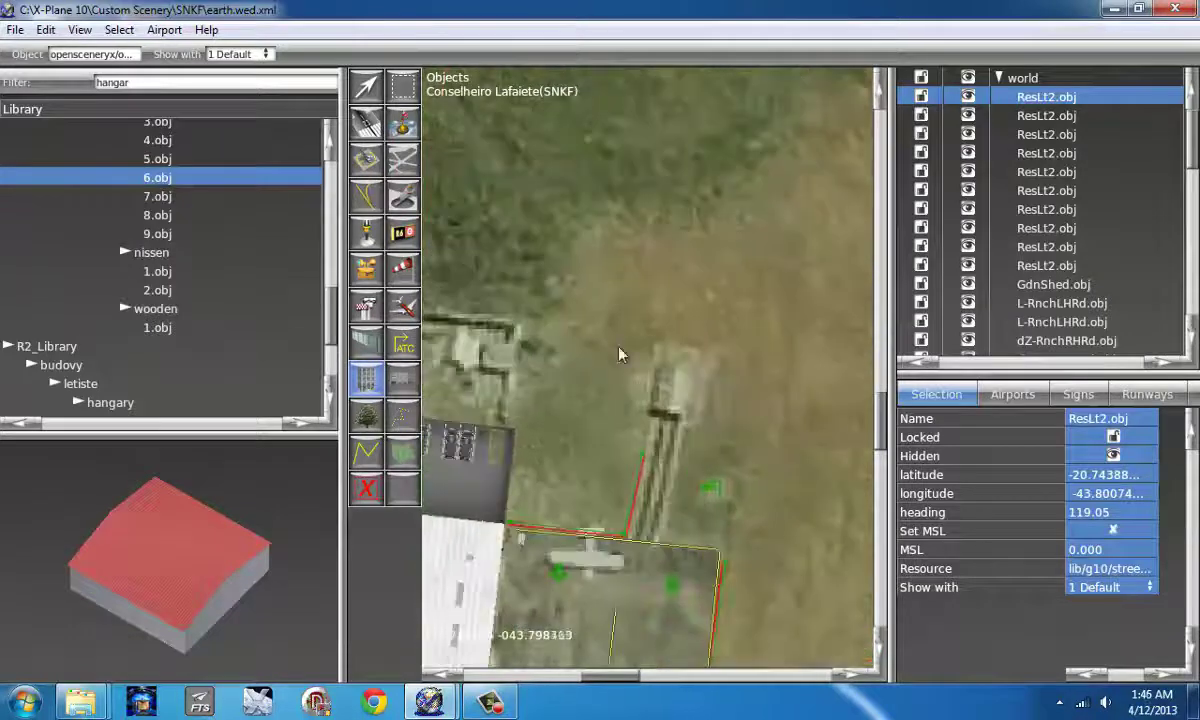
click(676, 397)
key(Delete)
Step: Go through the metal, fabric and brick hangar models in the library and choose the brick hangar 2.obj
key(Up)
key(Up)
key(Up)
key(Up)
key(Up)
key(Up)
key(Up)
key(Up)
key(Up)
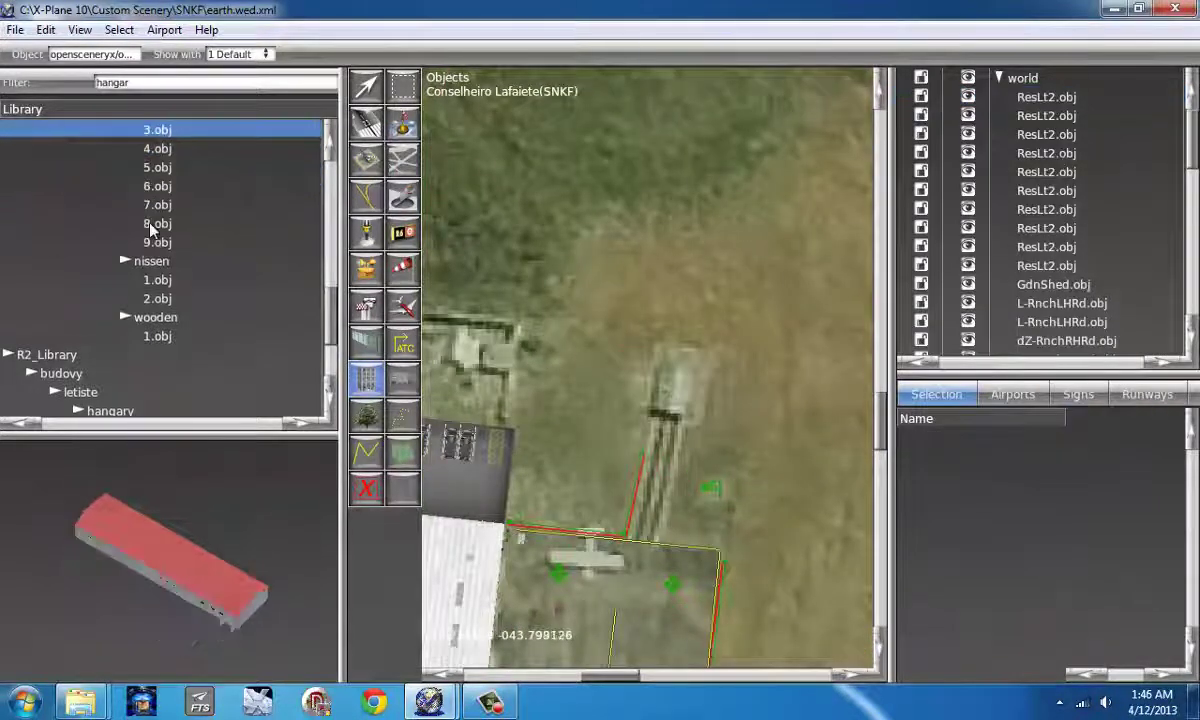
key(Up)
key(Up)
key(Up)
key(Up)
key(Up)
key(Up)
key(Up)
key(Up)
key(Up)
key(Up)
key(Up)
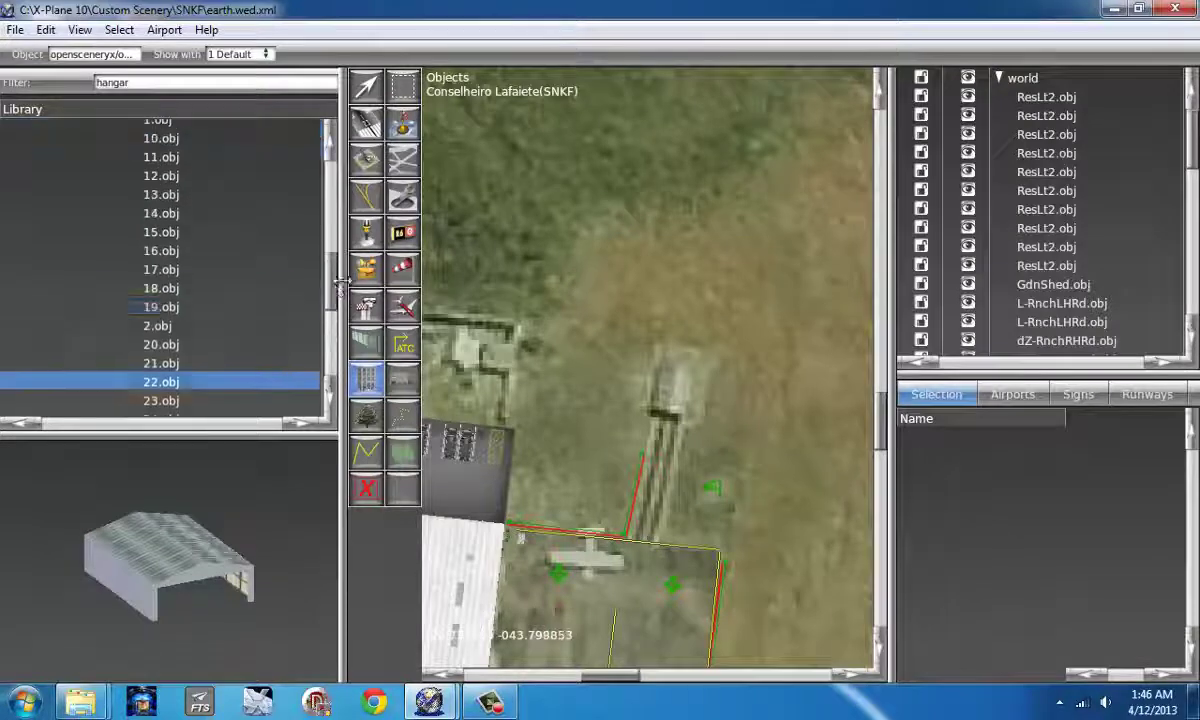
key(Up)
key(Up)
key(Up)
key(Up)
key(Up)
key(Up)
key(Up)
key(Up)
key(Up)
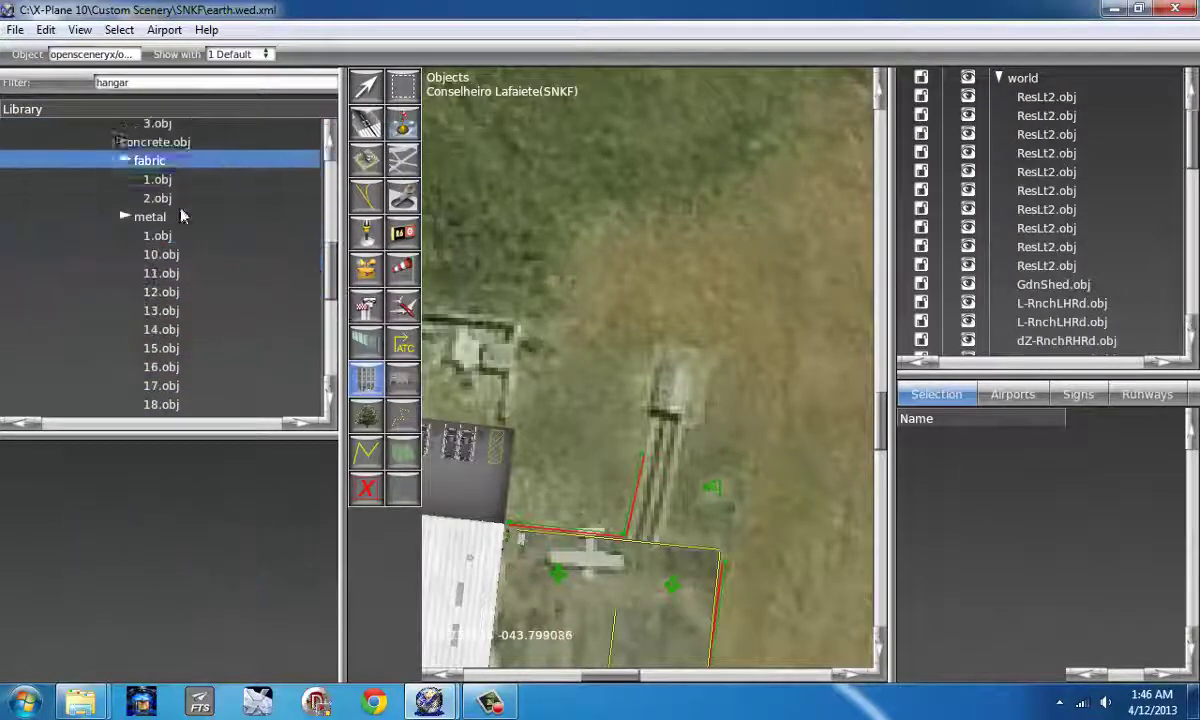
Step: Place the brick hangar 2.obj over the small structure north of the apron, rotated to a heading of 12.36
click(648, 384)
scroll(645, 387, up, 4)
key(v)
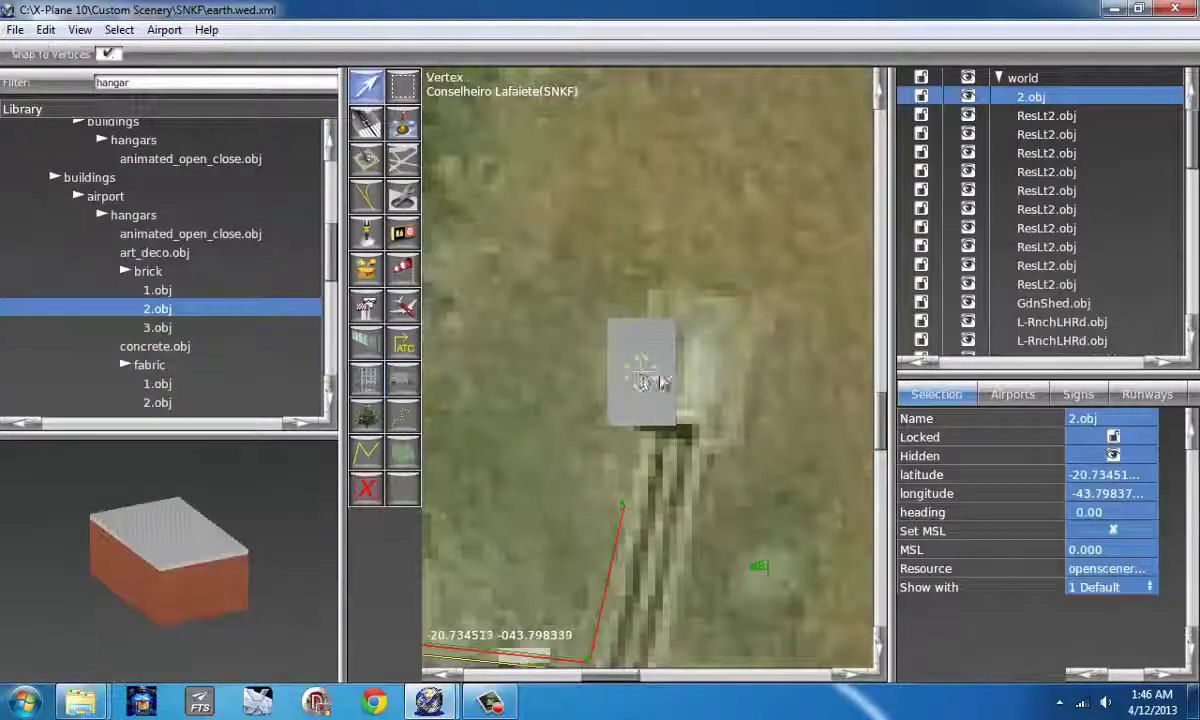
drag(645, 377, 697, 377)
drag(694, 406, 683, 408)
drag(118, 567, 205, 548)
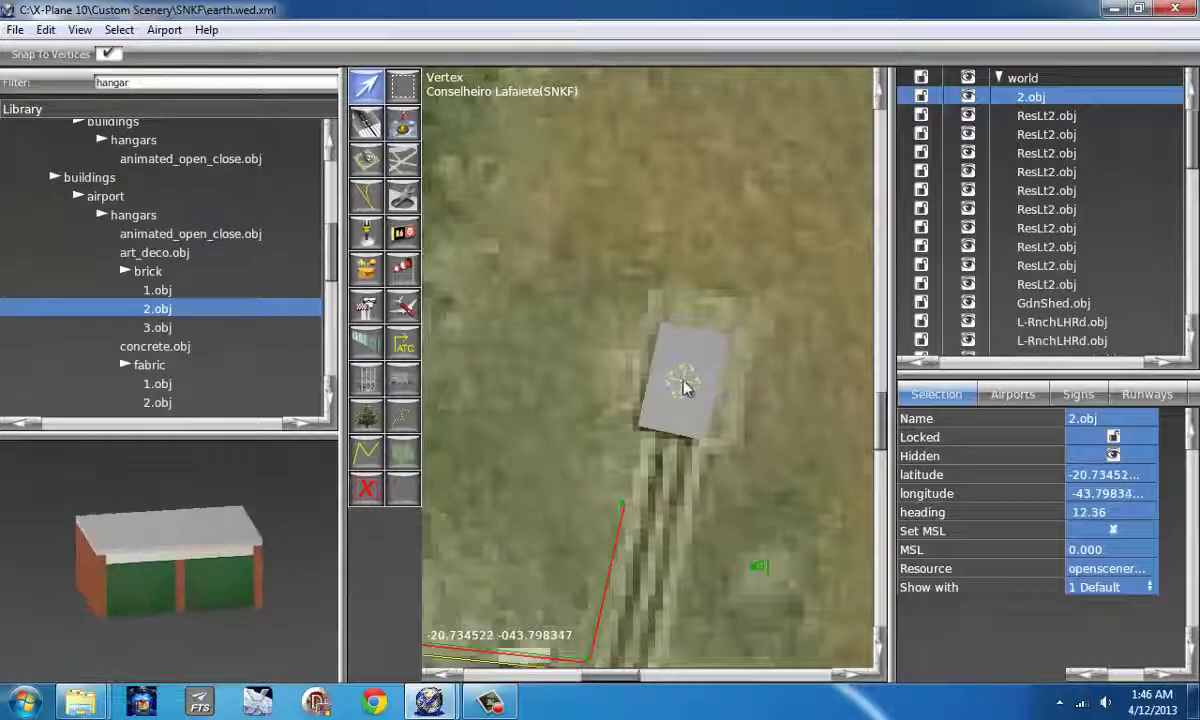
Step: Place a second brick hangar 2.obj in the walled plot north of the parking lot, rotated to a heading of 274.13
scroll(683, 384, down, 3)
right_drag(683, 384, 848, 417)
click(714, 417)
click(158, 325)
key(Up)
key(Up)
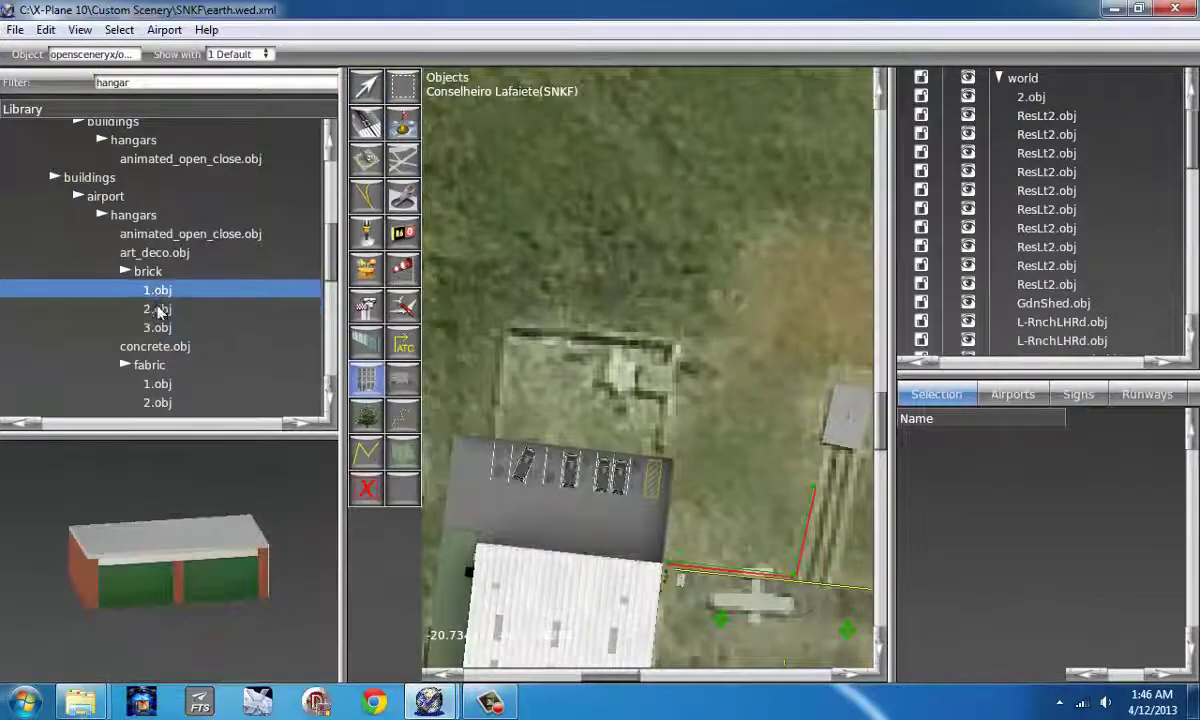
click(158, 310)
scroll(640, 364, up, 4)
click(662, 367)
key(v)
drag(663, 367, 546, 361)
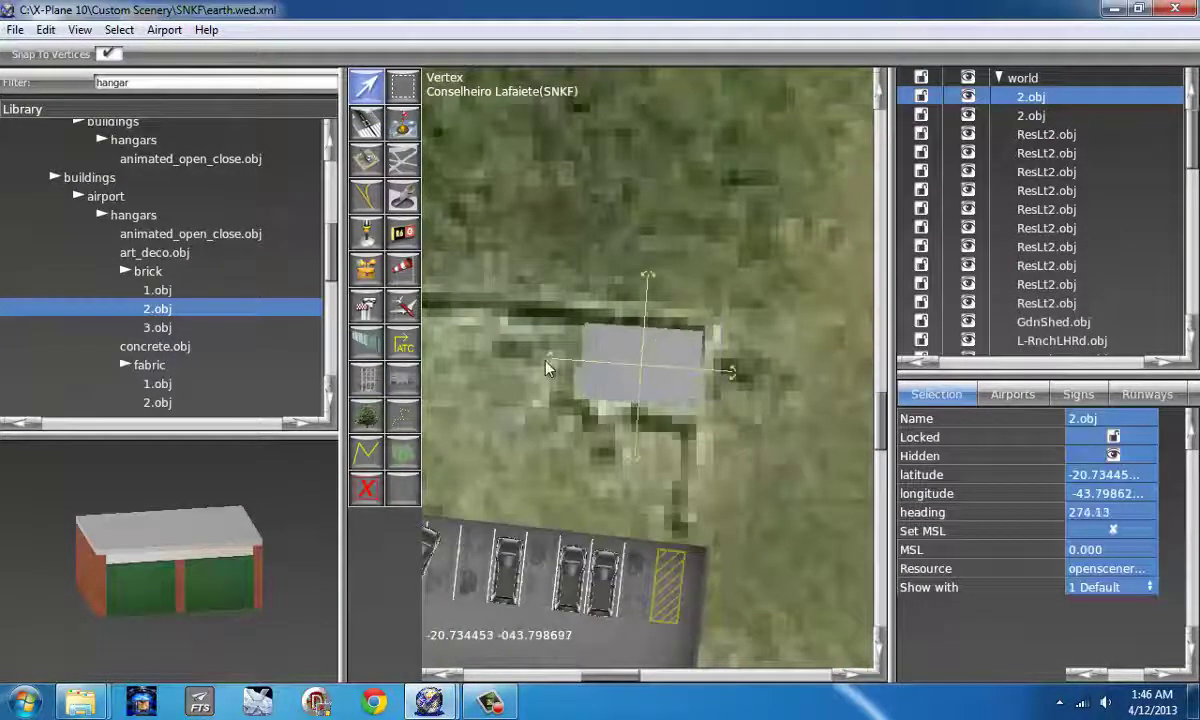
Step: Place a third brick hangar 2.obj over the foundation west of the parking lot, rotated to a heading of 276.55
scroll(546, 366, down, 6)
scroll(474, 450, up, 4)
right_drag(474, 450, 643, 386)
click(643, 386)
click(152, 328)
click(155, 310)
scroll(634, 376, up, 1)
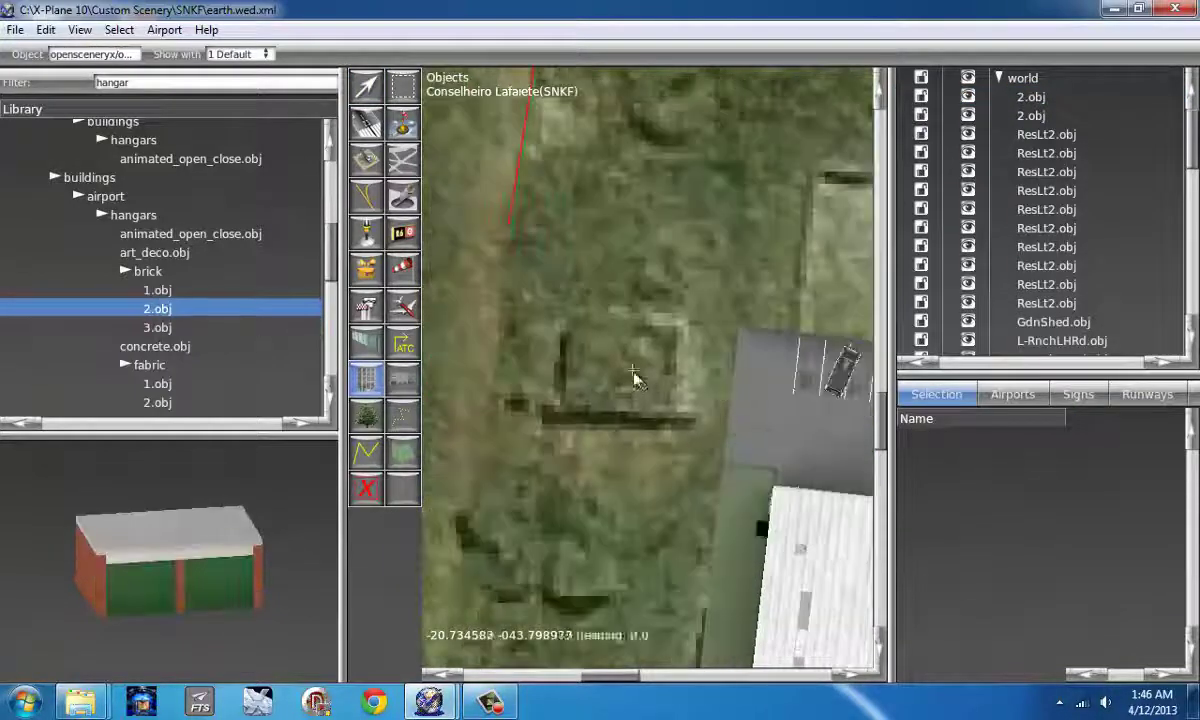
click(634, 378)
key(v)
Step: Filter the library by "car", go through the vehicle models and choose the ruscenery scissor lift cart.obj
scroll(600, 370, down, 3)
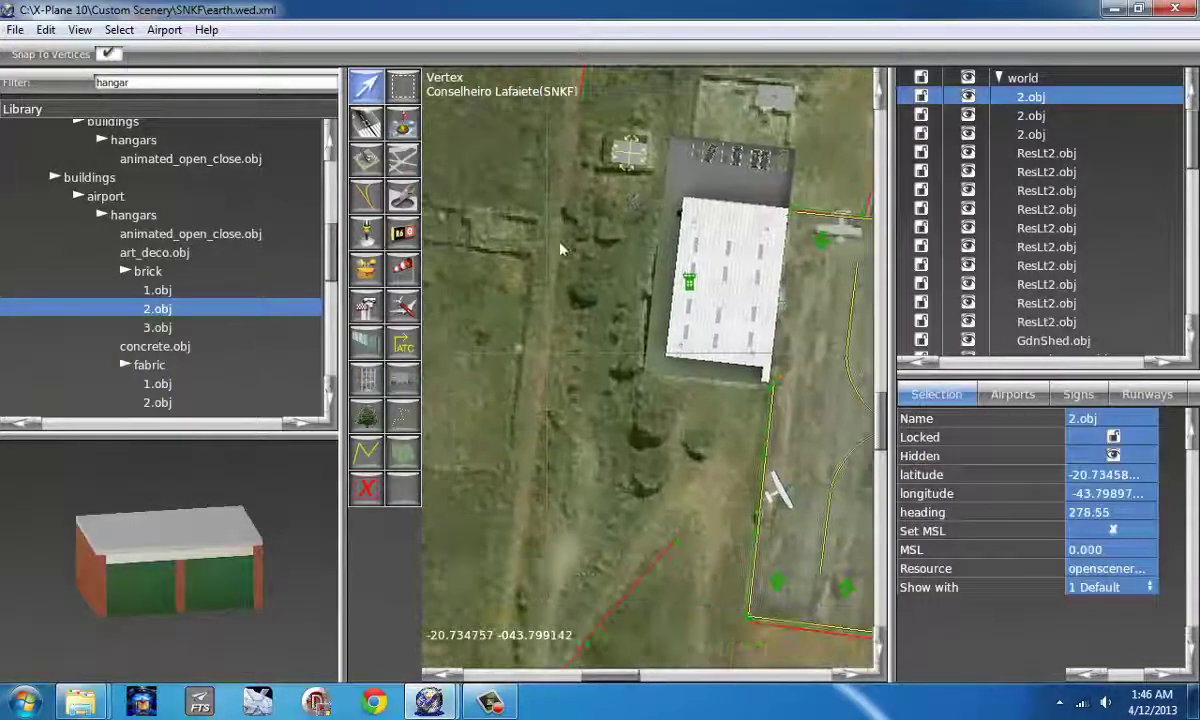
text(car)
click(66, 330)
click(102, 364)
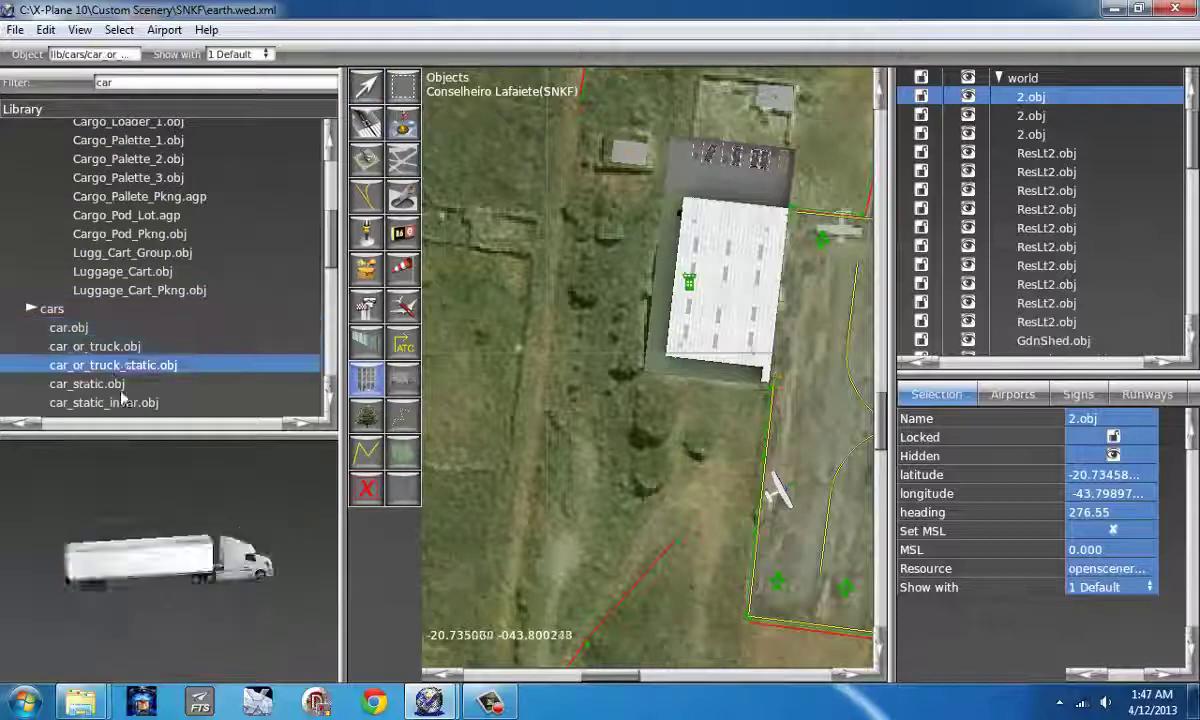
click(120, 401)
scroll(103, 288, down, 3)
click(93, 249)
click(107, 304)
scroll(114, 332, down, 7)
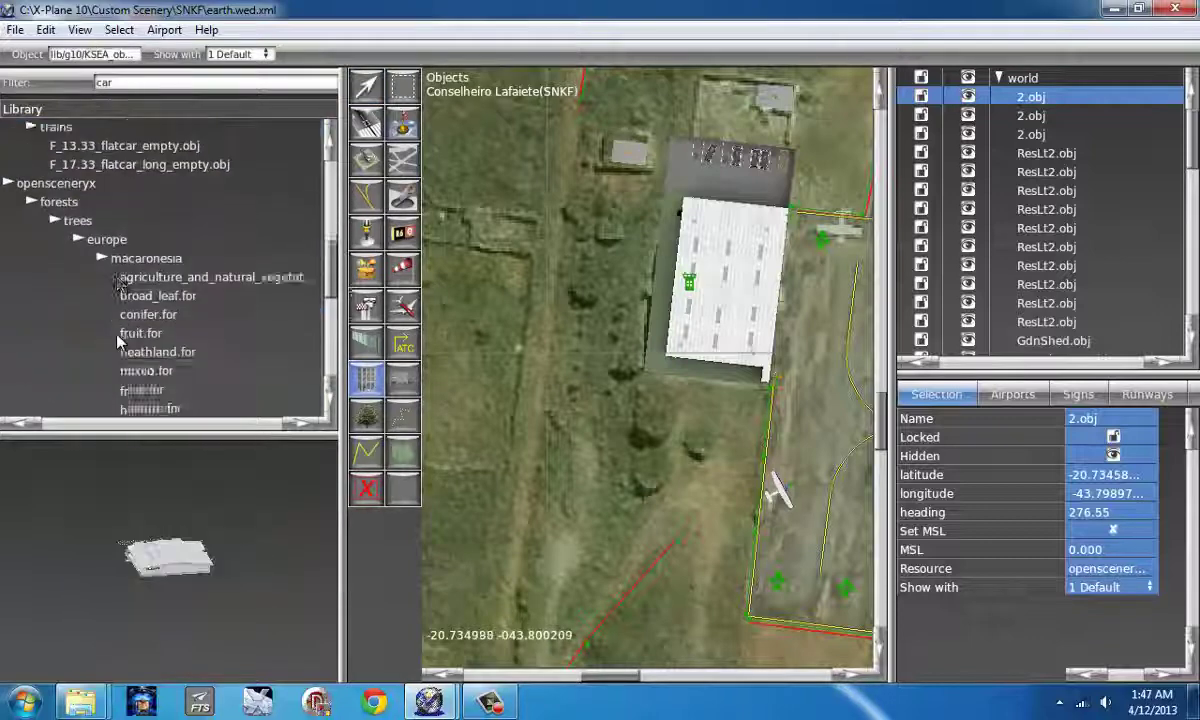
click(138, 301)
scroll(140, 287, down, 8)
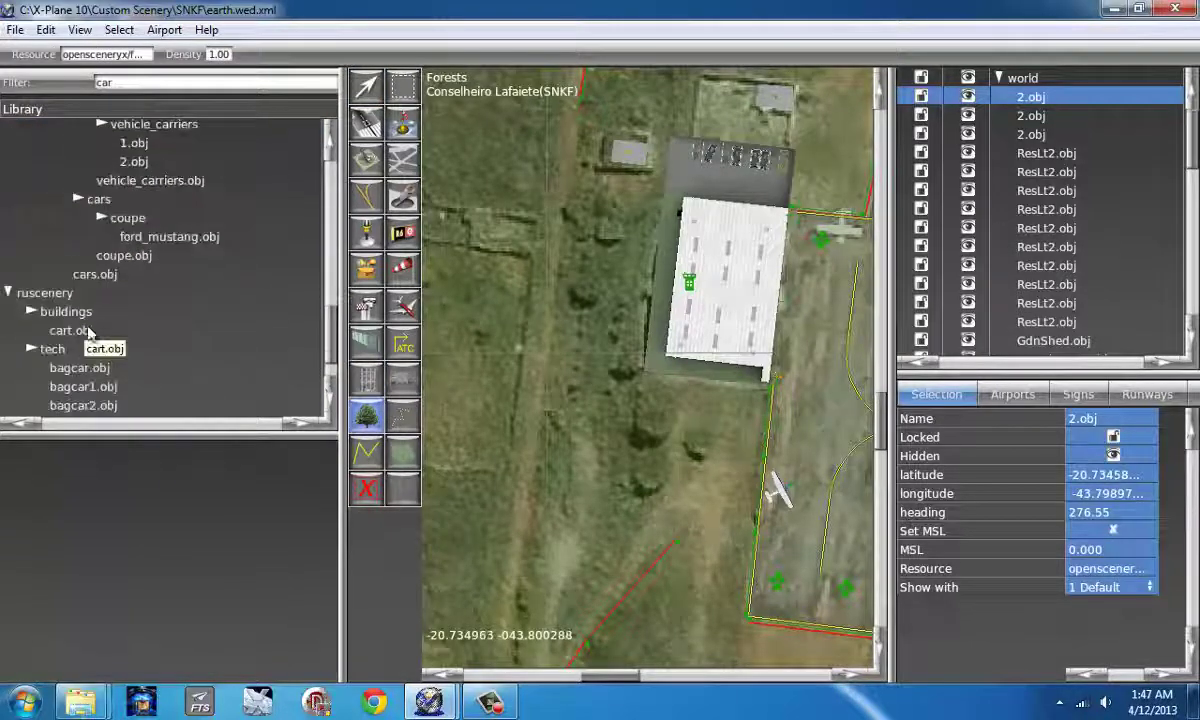
click(90, 386)
scroll(118, 360, down, 3)
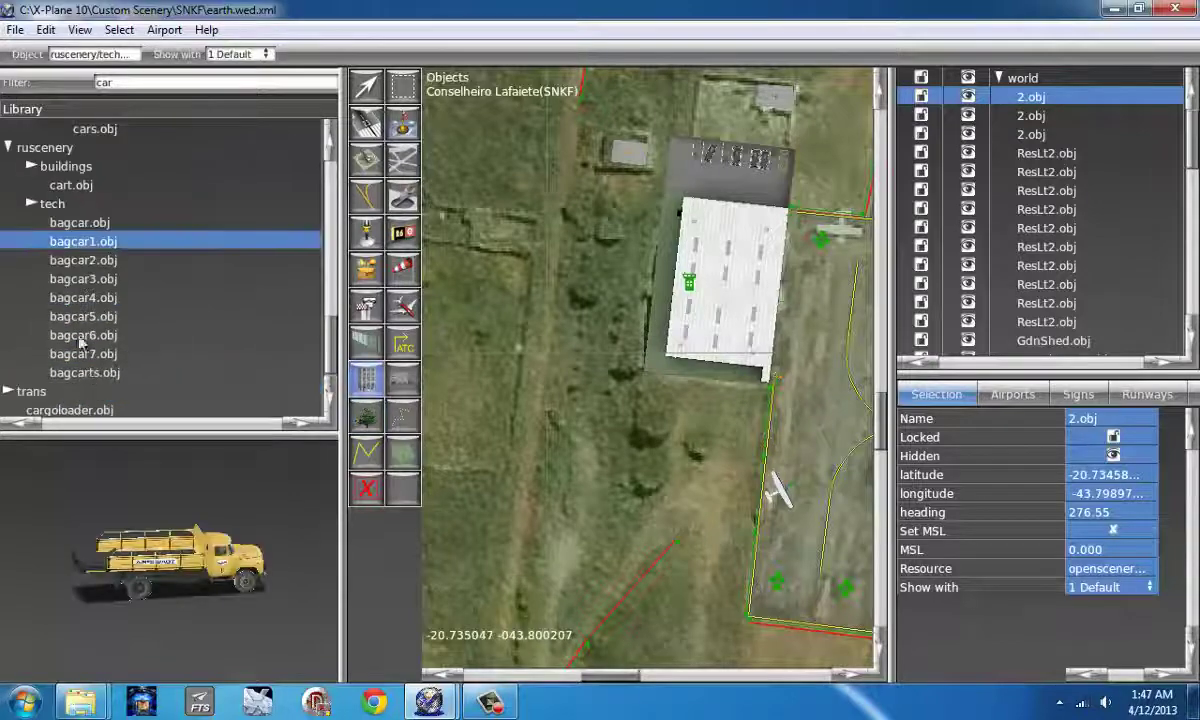
click(70, 185)
Step: Place cart.obj beside the east wall of the large white-roofed hangar, rotated to a heading of 7.33
scroll(650, 270, up, 5)
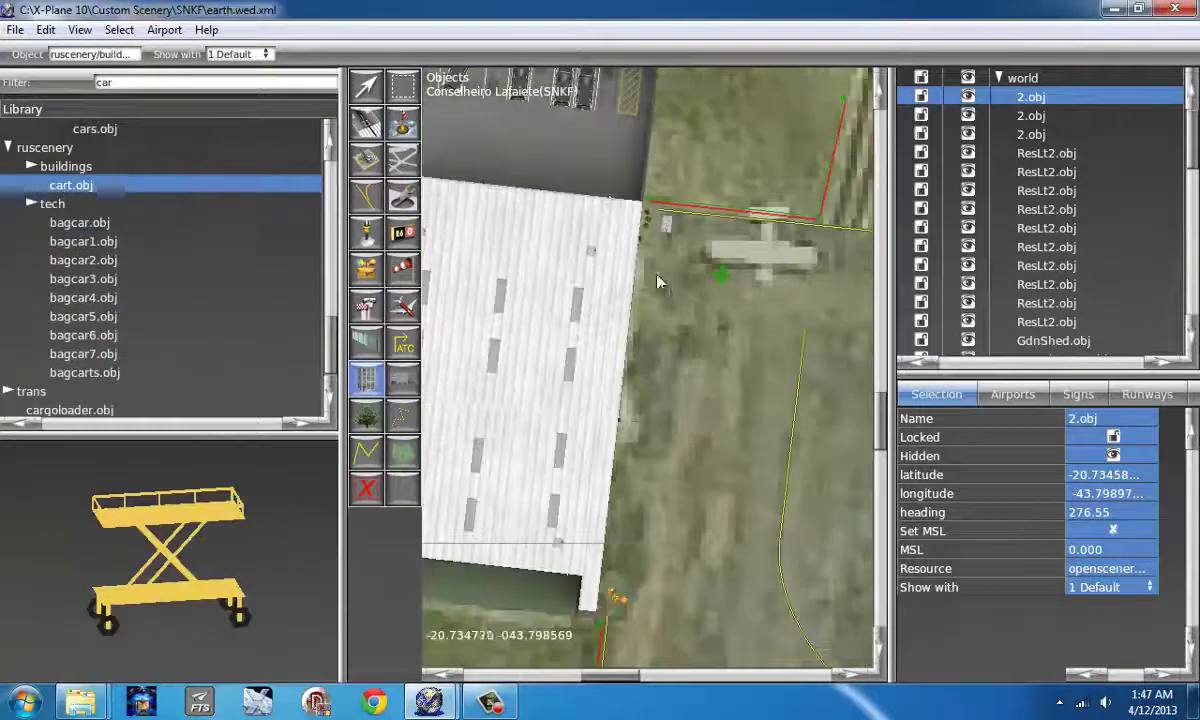
scroll(658, 283, up, 2)
click(654, 264)
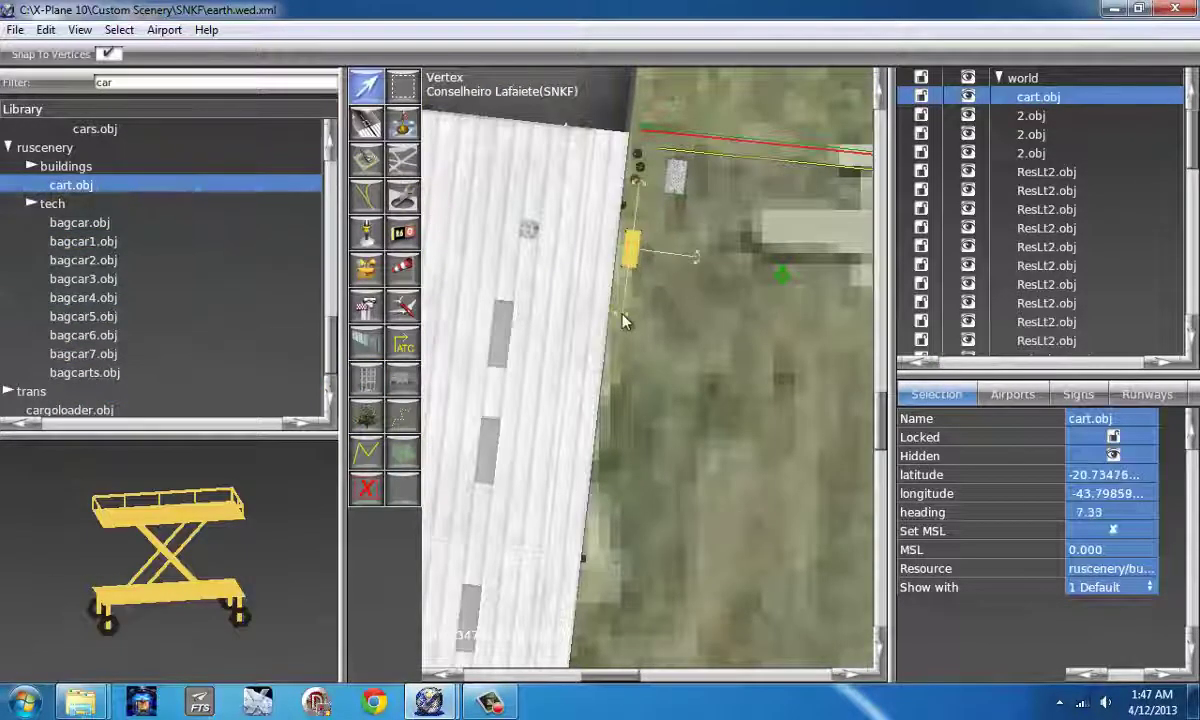
Step: Clear the library filter and expand the tech folder inside ruscenery
key(BackSpace)
key(BackSpace)
key(BackSpace)
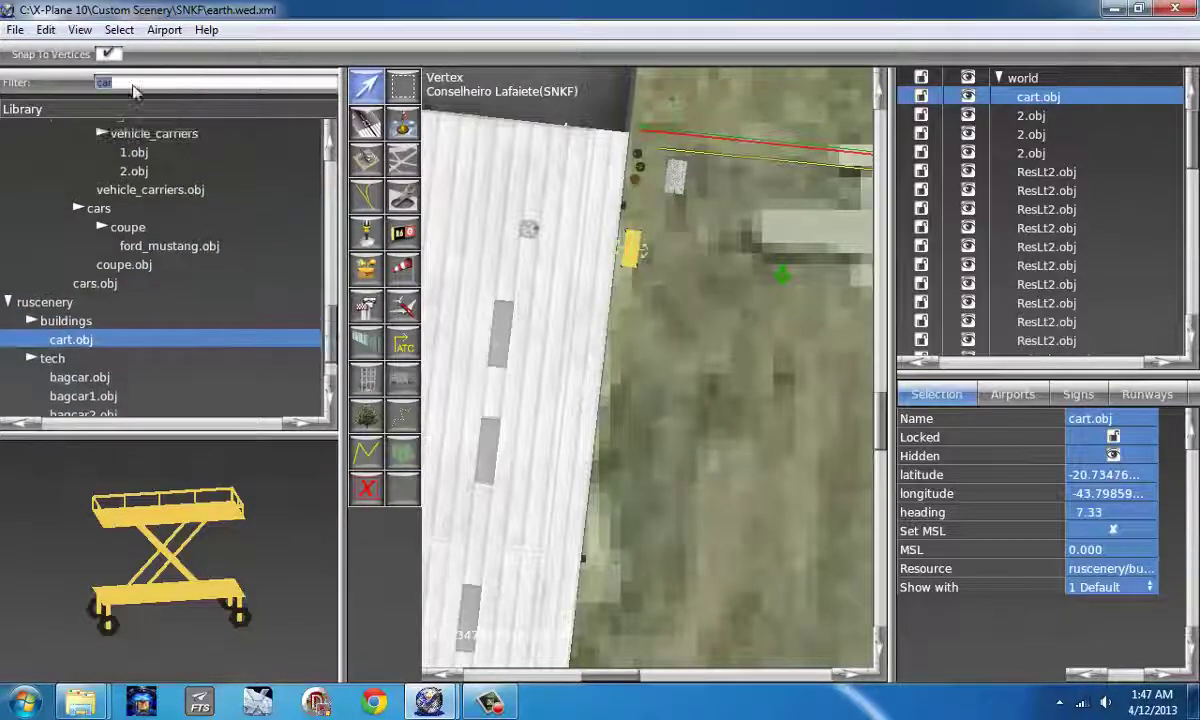
click(6, 394)
scroll(4, 396, down, 1)
click(8, 371)
scroll(14, 360, down, 2)
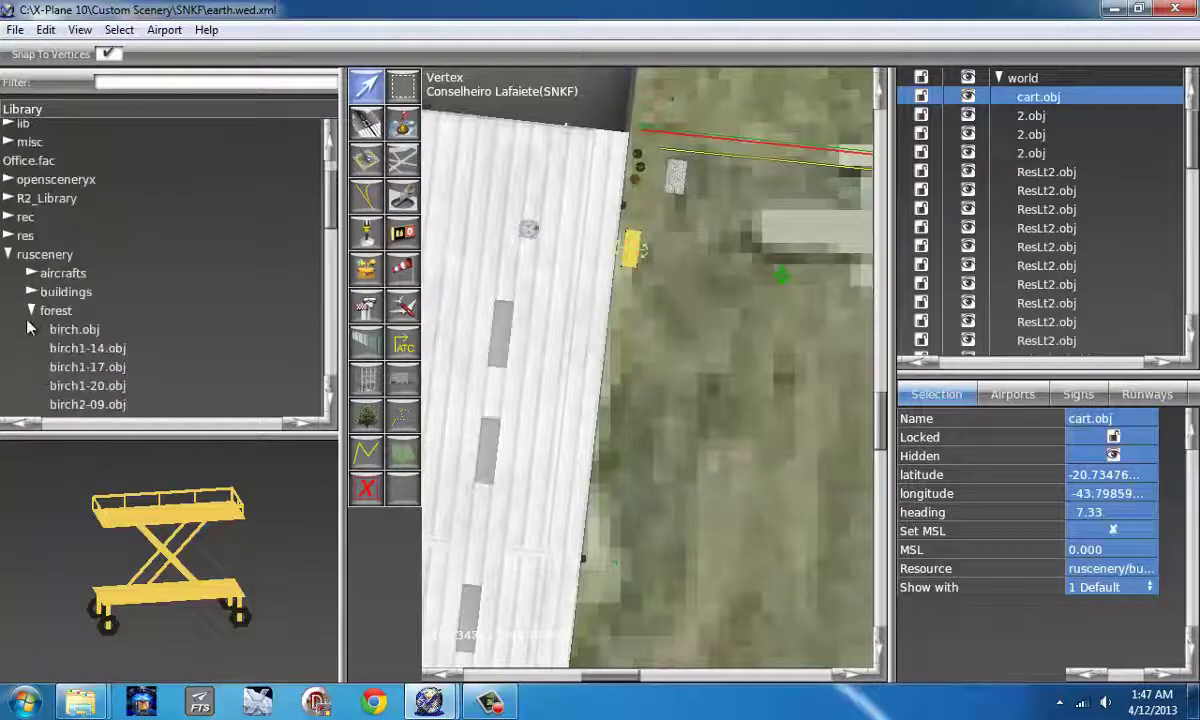
click(30, 312)
click(30, 385)
scroll(36, 376, down, 3)
Step: Go through the ruscenery tech vehicles and choose the blue tractor belarus3.obj
click(70, 233)
key(Down)
key(Down)
key(Down)
key(Down)
key(Down)
key(Down)
key(Down)
key(Down)
key(Down)
key(Down)
key(Down)
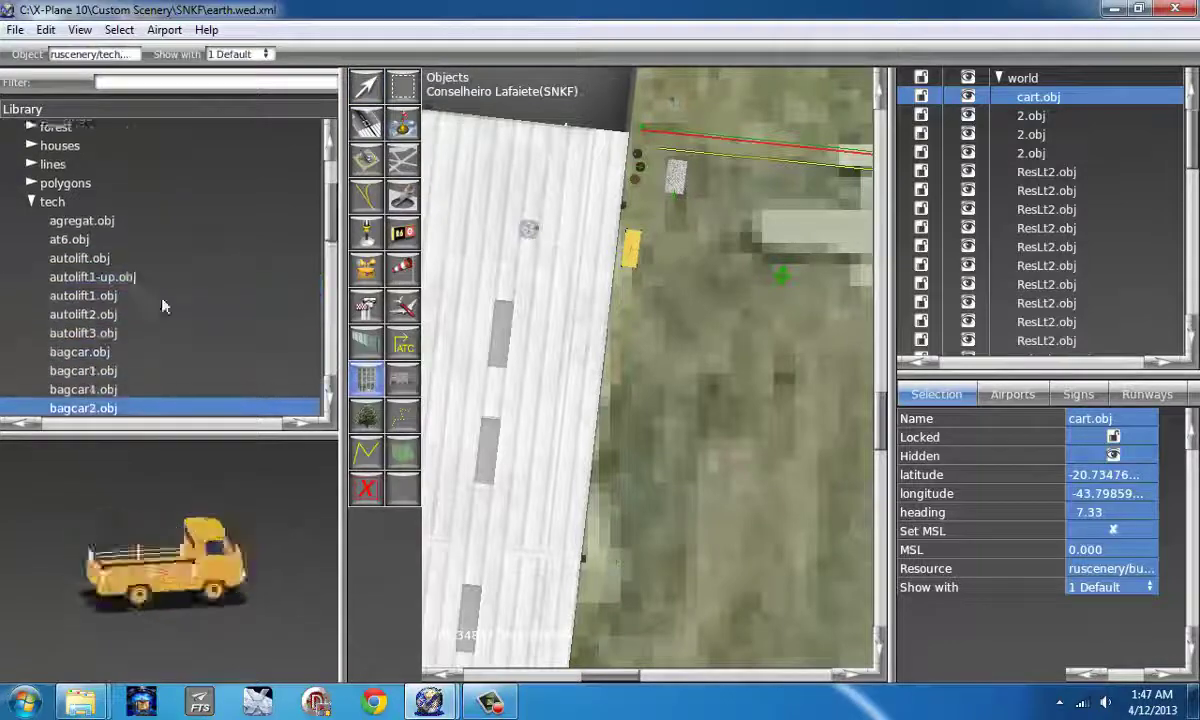
scroll(165, 316, down, 5)
key(Down)
key(Down)
key(Down)
key(Down)
key(Down)
key(Down)
key(Down)
key(Down)
key(Down)
key(Up)
key(Up)
scroll(710, 434, down, 5)
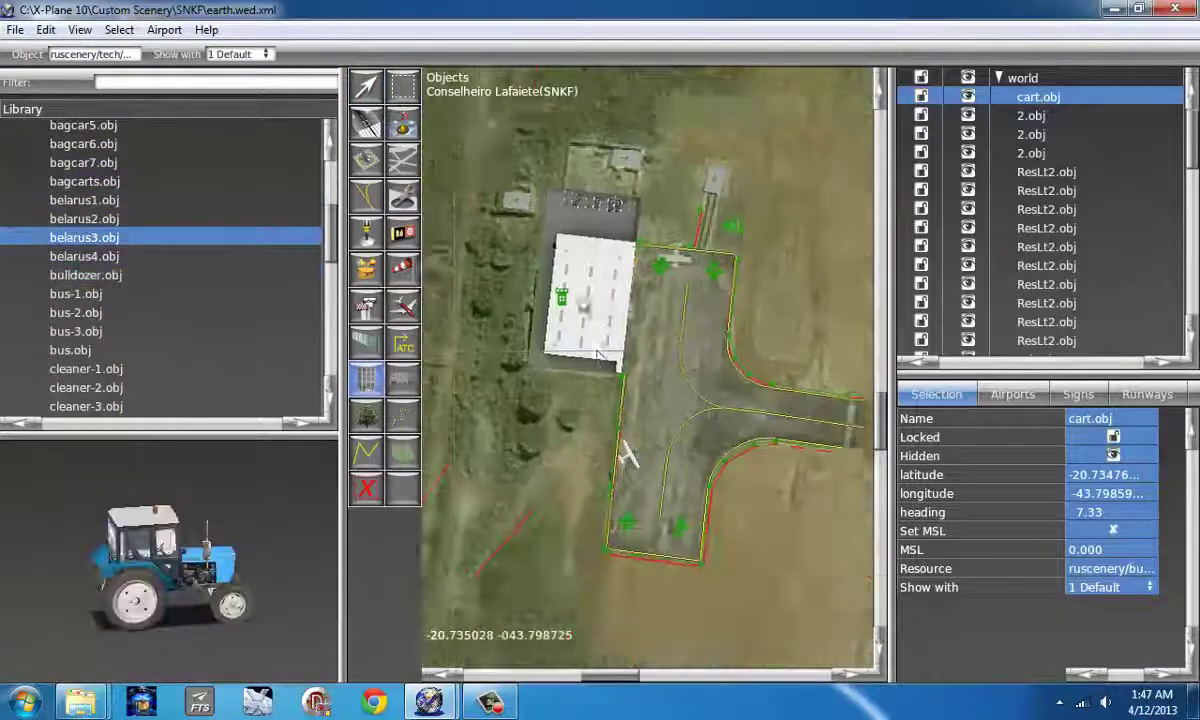
Step: Place belarus3.obj in the field just south of the apron, rotated to a heading of 181.91
scroll(624, 429, up, 3)
drag(595, 438, 594, 458)
scroll(594, 455, up, 2)
Step: Go through the remaining ruscenery tech vehicles and choose the green jeep uaz469.obj
click(87, 261)
key(Down)
key(Down)
key(Down)
key(Down)
key(Down)
key(Down)
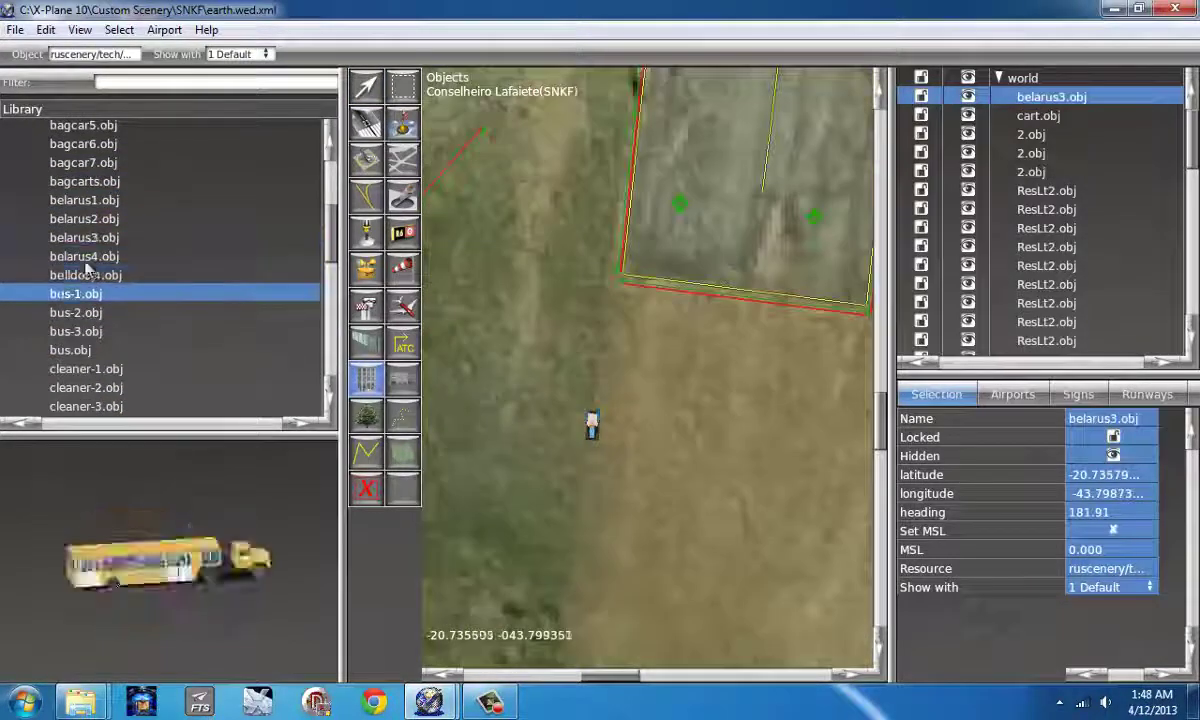
key(Up)
key(Up)
scroll(490, 336, down, 3)
key(Down)
key(Down)
key(Down)
key(Down)
key(Down)
key(Down)
key(Down)
key(Down)
key(Down)
key(Down)
key(Down)
key(Down)
key(Down)
key(Down)
key(Down)
key(Down)
key(Down)
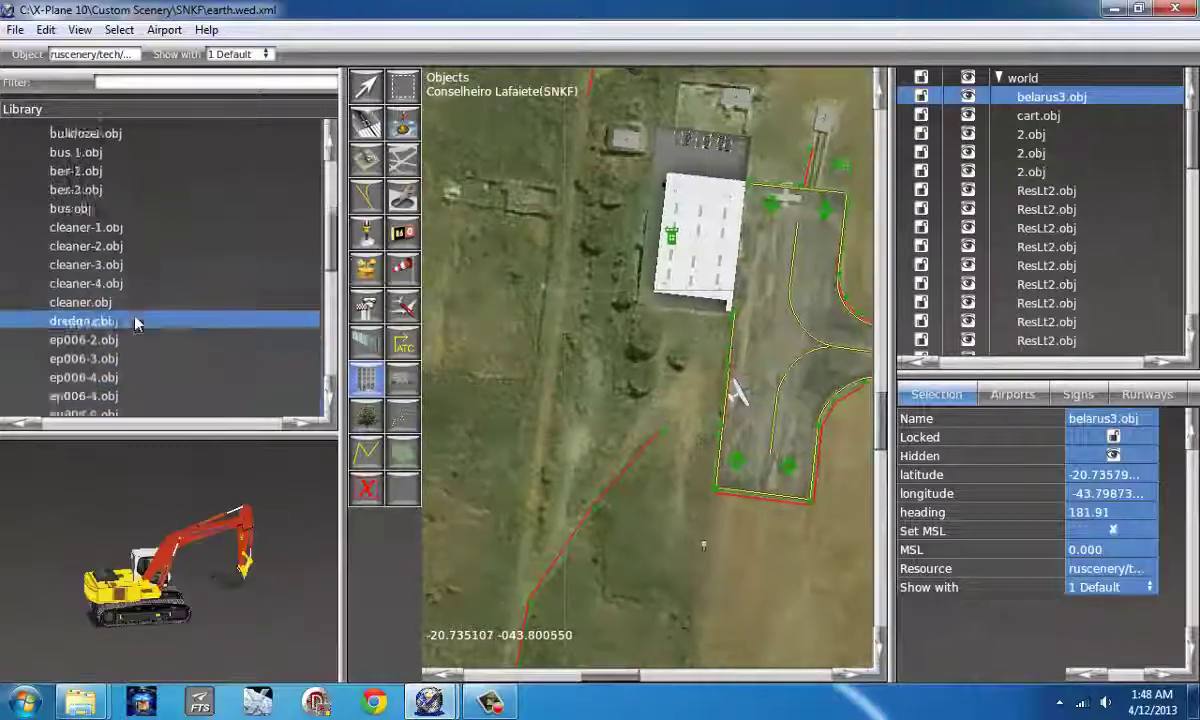
key(Down)
key(Down)
key(Down)
key(Down)
key(Down)
key(Down)
key(Down)
key(Down)
key(Down)
key(Down)
key(Down)
key(Down)
key(Down)
key(Down)
key(Down)
key(Down)
key(Down)
key(Down)
key(Down)
key(Down)
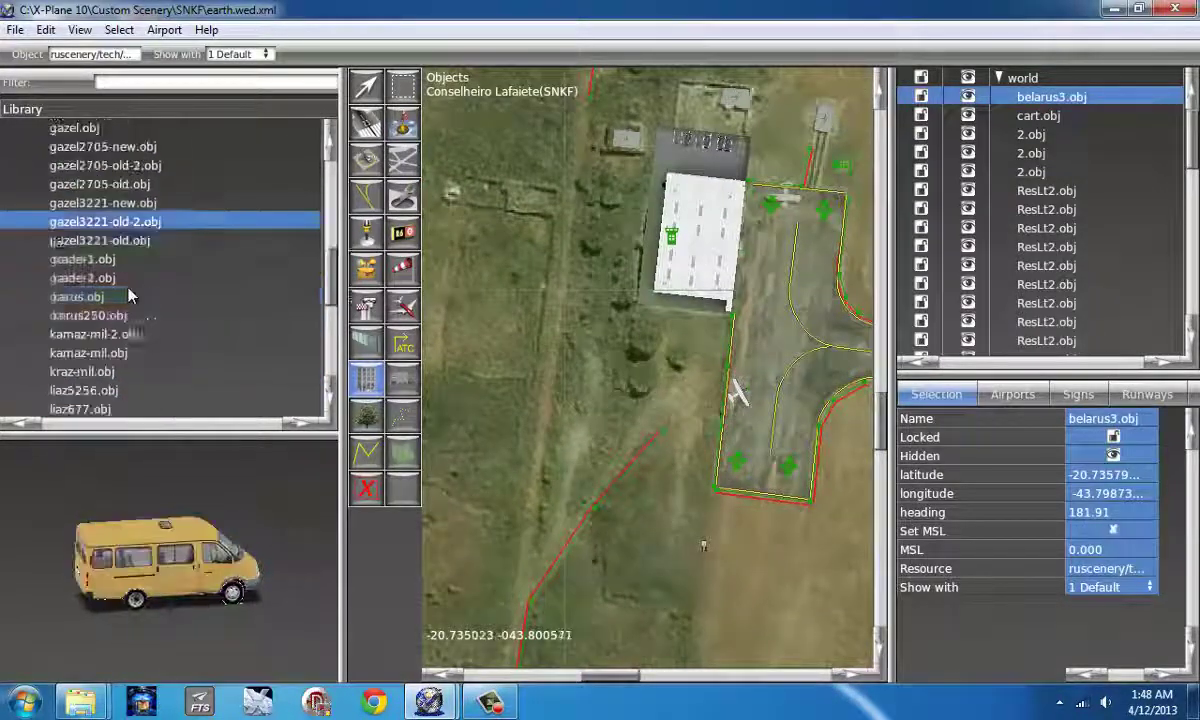
key(Down)
key(Down)
key(Down)
key(Down)
key(Down)
key(Down)
key(Down)
key(Down)
key(Down)
key(Down)
key(Down)
key(Down)
key(Down)
key(Down)
key(Down)
key(Down)
key(Down)
key(Down)
key(Down)
key(Down)
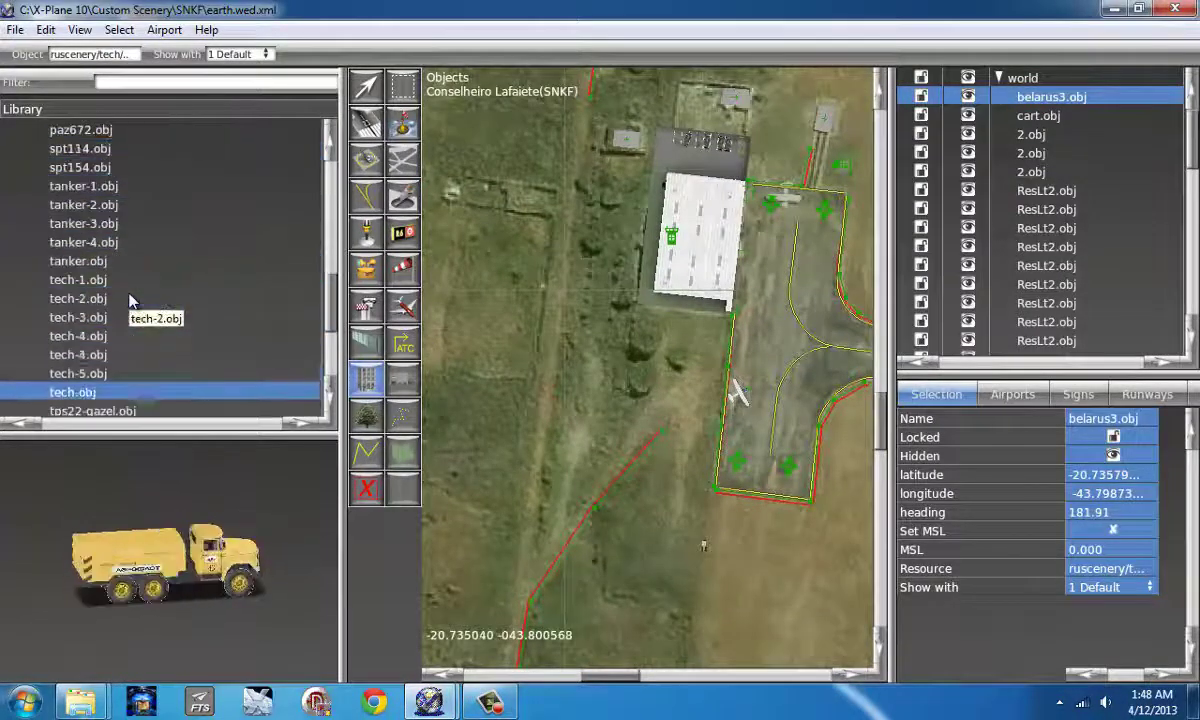
key(Down)
key(Down)
key(Down)
key(Down)
key(Down)
key(Down)
key(Down)
key(Down)
key(Down)
key(Down)
key(Down)
key(Down)
key(Down)
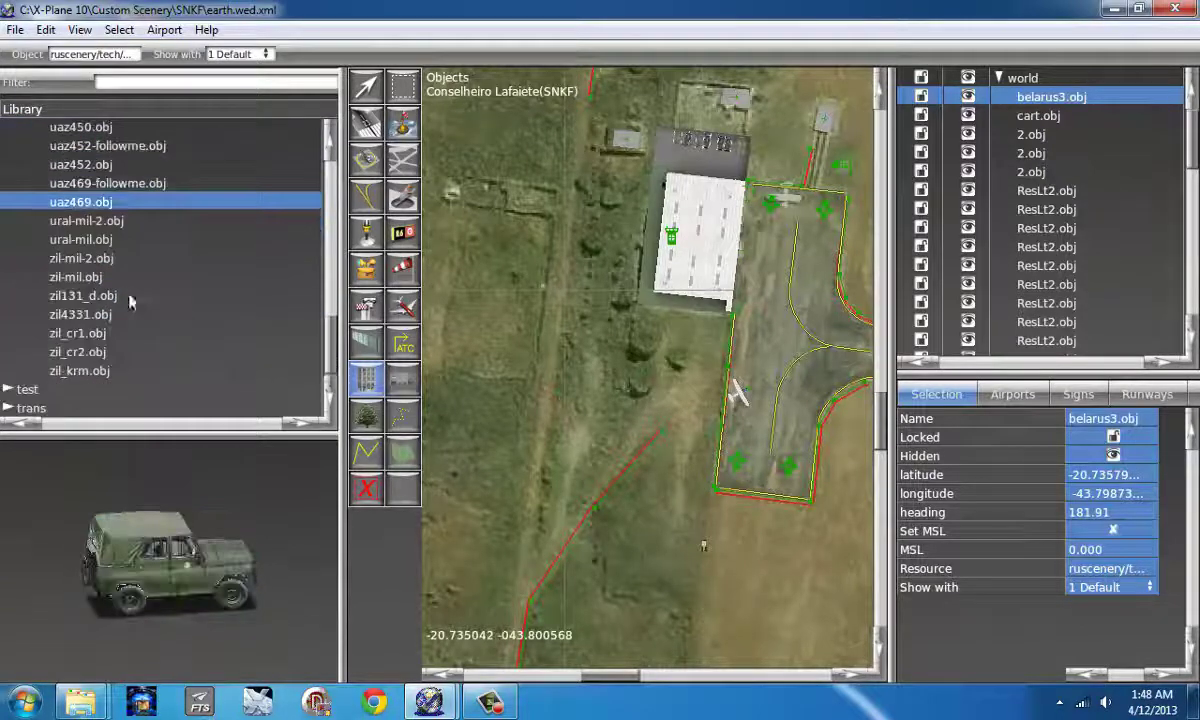
Step: Place uaz469.obj on the grass south of the large white-roofed hangar, rotated to a heading of 120.26
drag(688, 341, 689, 341)
scroll(669, 330, up, 7)
scroll(663, 326, down, 3)
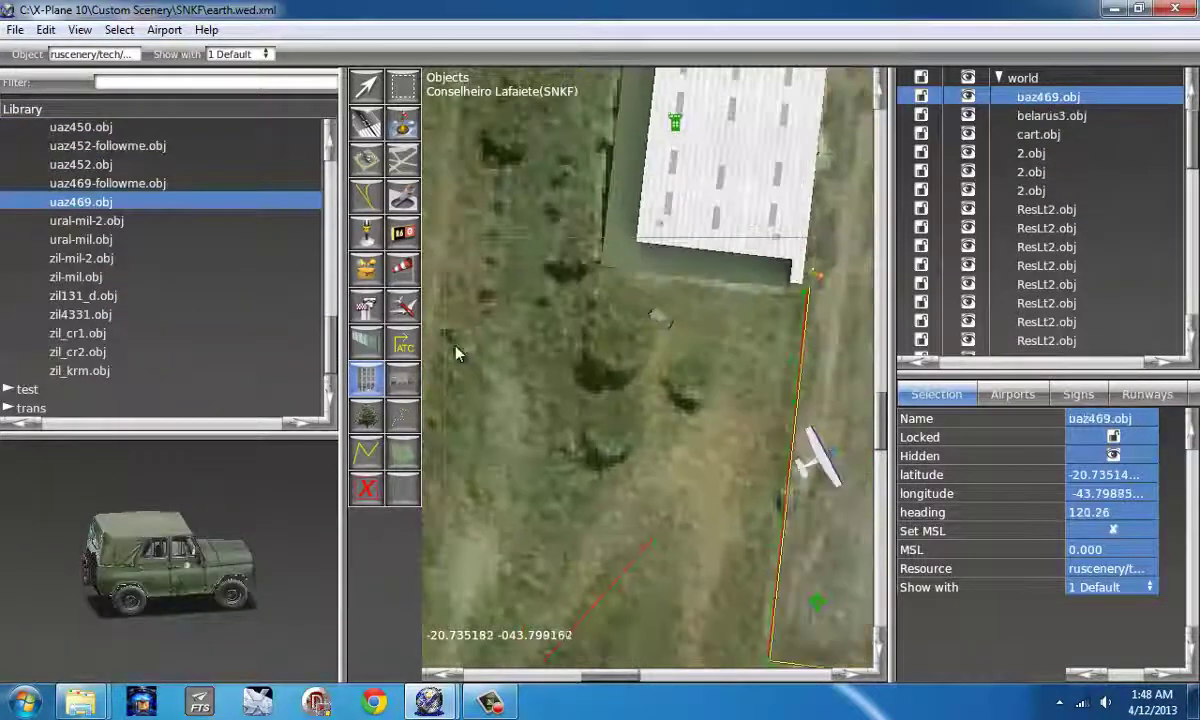
scroll(681, 453, down, 8)
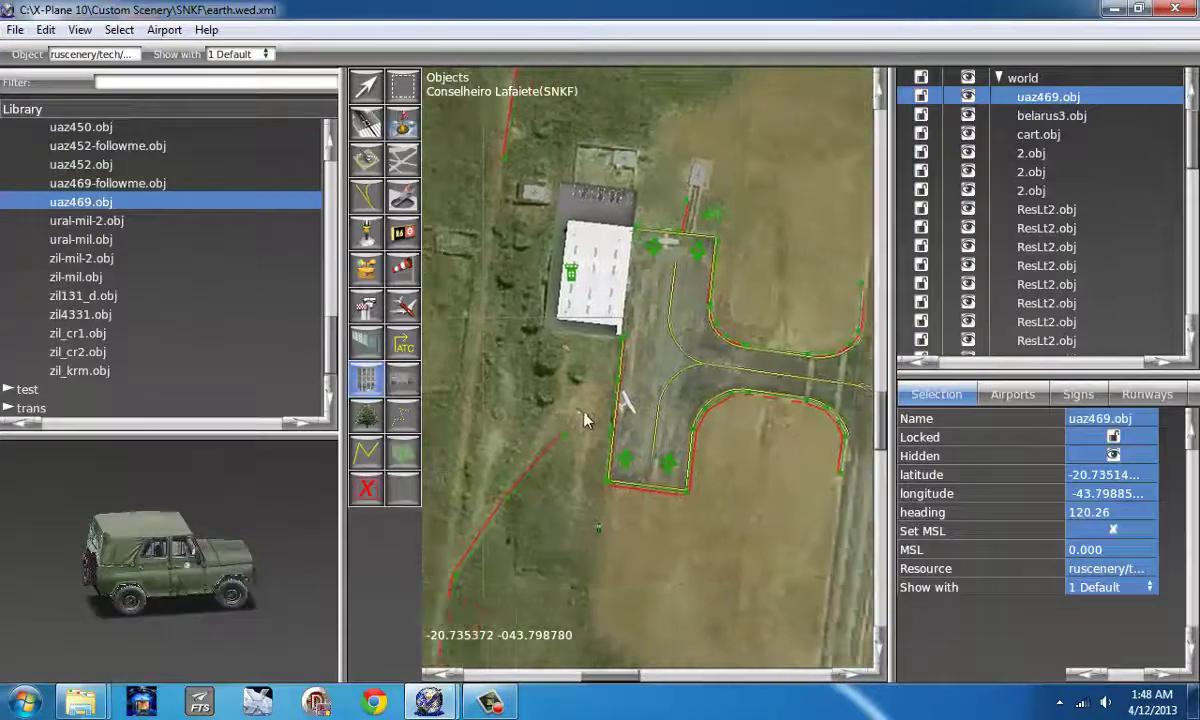
Step: Collapse the tech folder, filter the library by "barrie" and choose 2.obj from the airport furniture's wooden barriers
scroll(603, 369, up, 5)
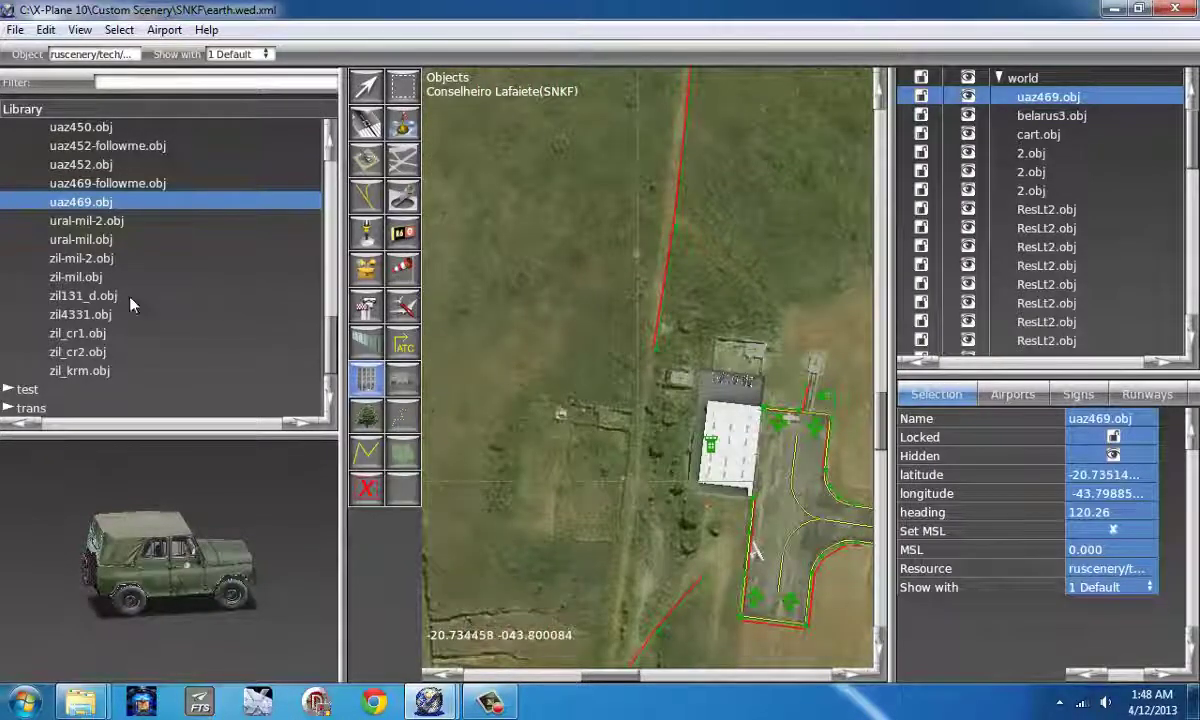
scroll(97, 284, up, 15)
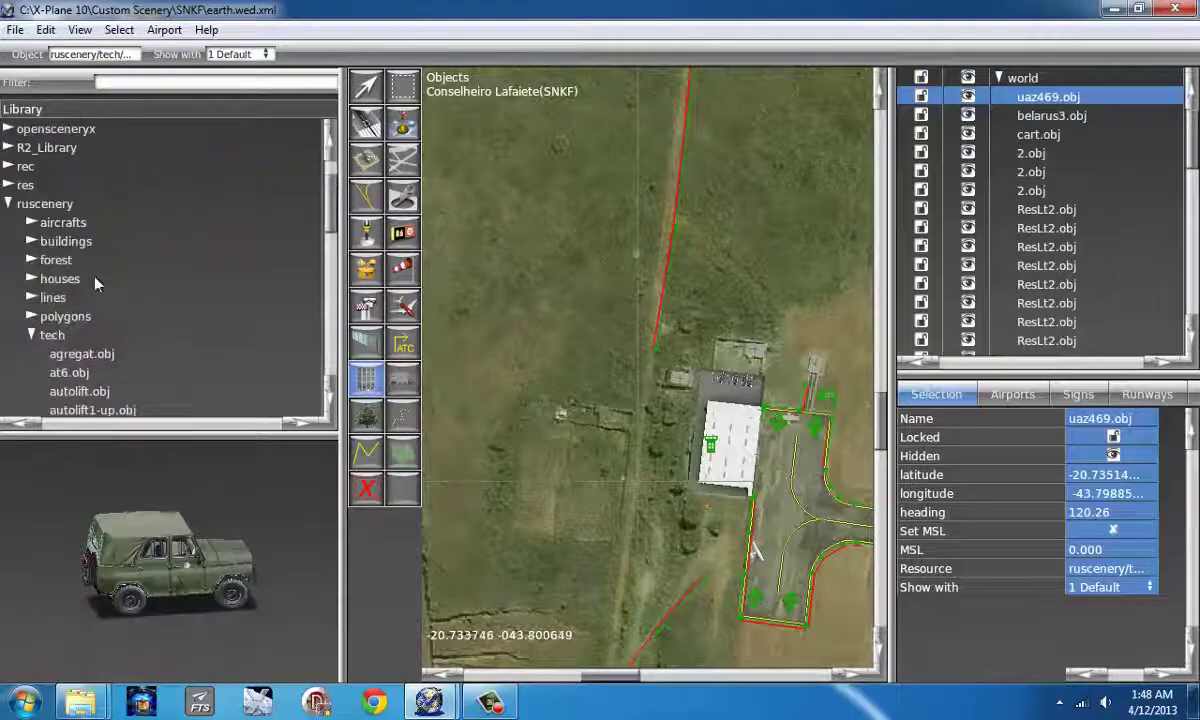
click(31, 336)
right_drag(655, 483, 587, 324)
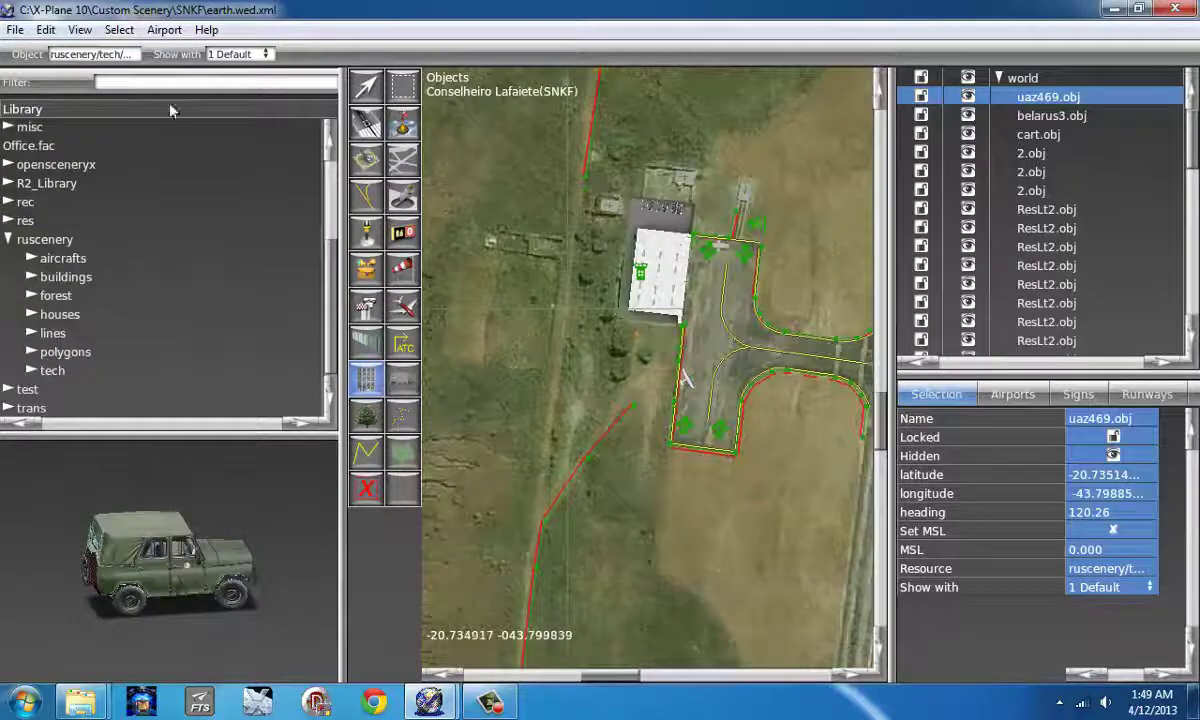
text(barrie)
click(150, 203)
click(157, 220)
Step: Place the wooden barrier 2.obj on the apron's west edge near the large hangar's southeast corner, rotated to a heading of 97.25
scroll(754, 356, up, 4)
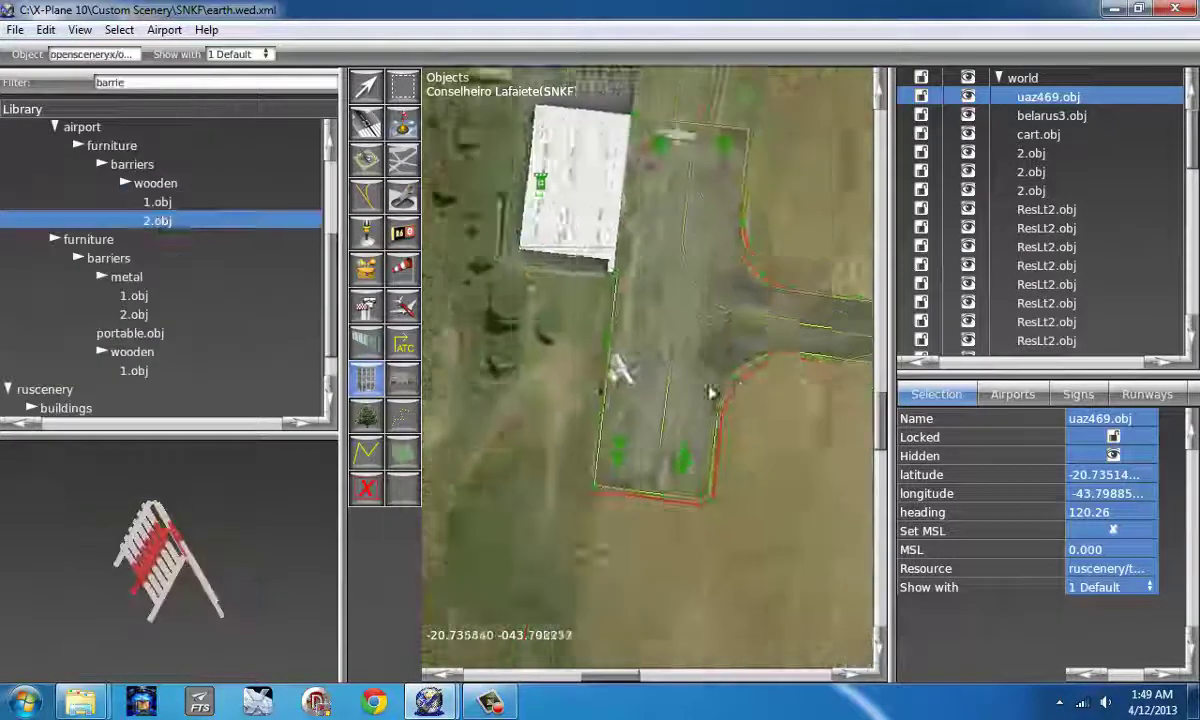
right_drag(718, 277, 761, 310)
scroll(680, 356, up, 6)
mouse_move(680, 356)
right_down()
mouse_move(659, 563)
mouse_move(687, 351)
right_up()
drag(603, 437, 600, 483)
scroll(612, 450, up, 3)
key(v)
drag(599, 325, 520, 418)
right_drag(617, 548, 635, 331)
Step: Compare the wooden and metal barrier models and choose 1.obj from the general furniture's wooden barriers
click(155, 203)
click(156, 220)
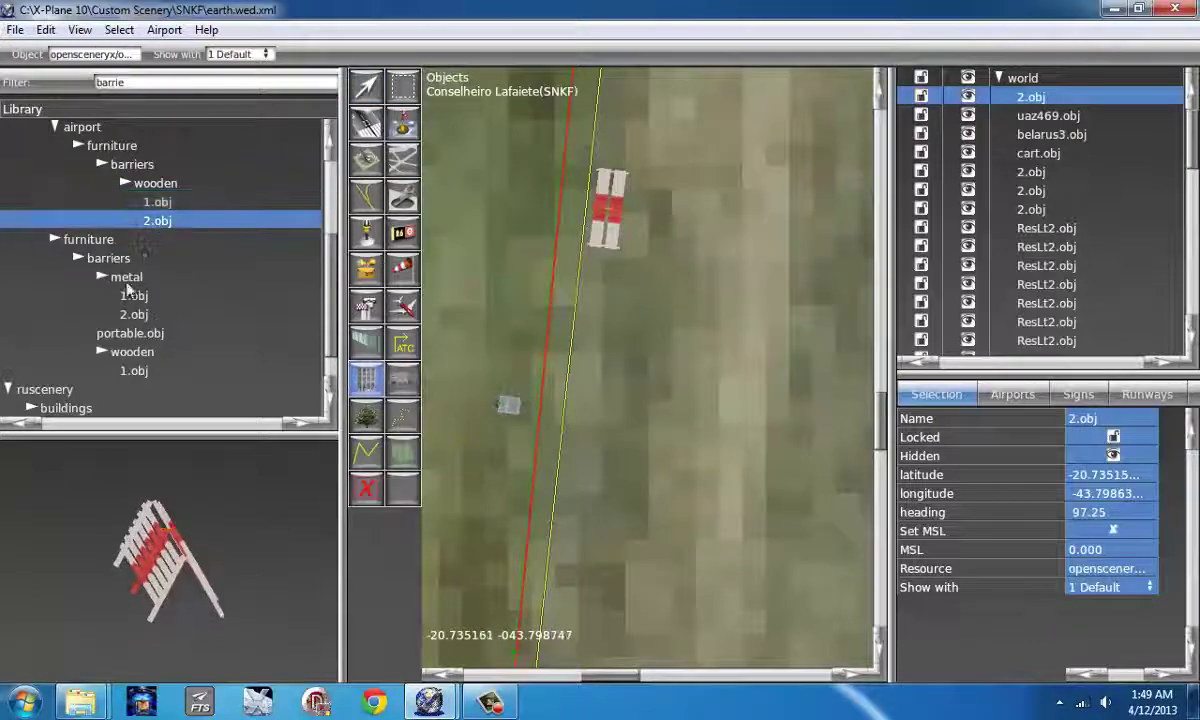
click(131, 296)
click(133, 314)
click(134, 370)
Step: Place the wooden rail barrier 1.obj just west of the apron's edge near the parked airplane, rotated to a heading of 275.19
scroll(484, 486, down, 7)
right_drag(484, 486, 637, 182)
scroll(577, 383, up, 4)
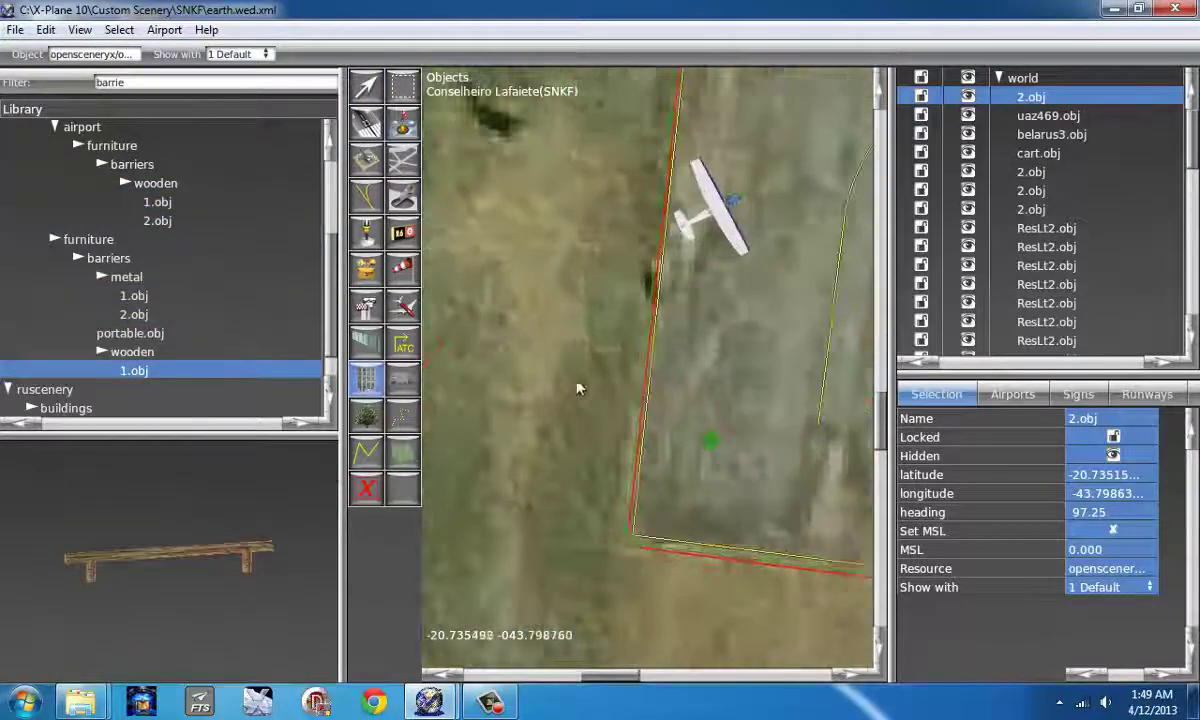
right_drag(622, 350, 756, 358)
drag(757, 357, 724, 361)
scroll(783, 355, up, 4)
scroll(712, 369, down, 2)
key(ctrl+z)
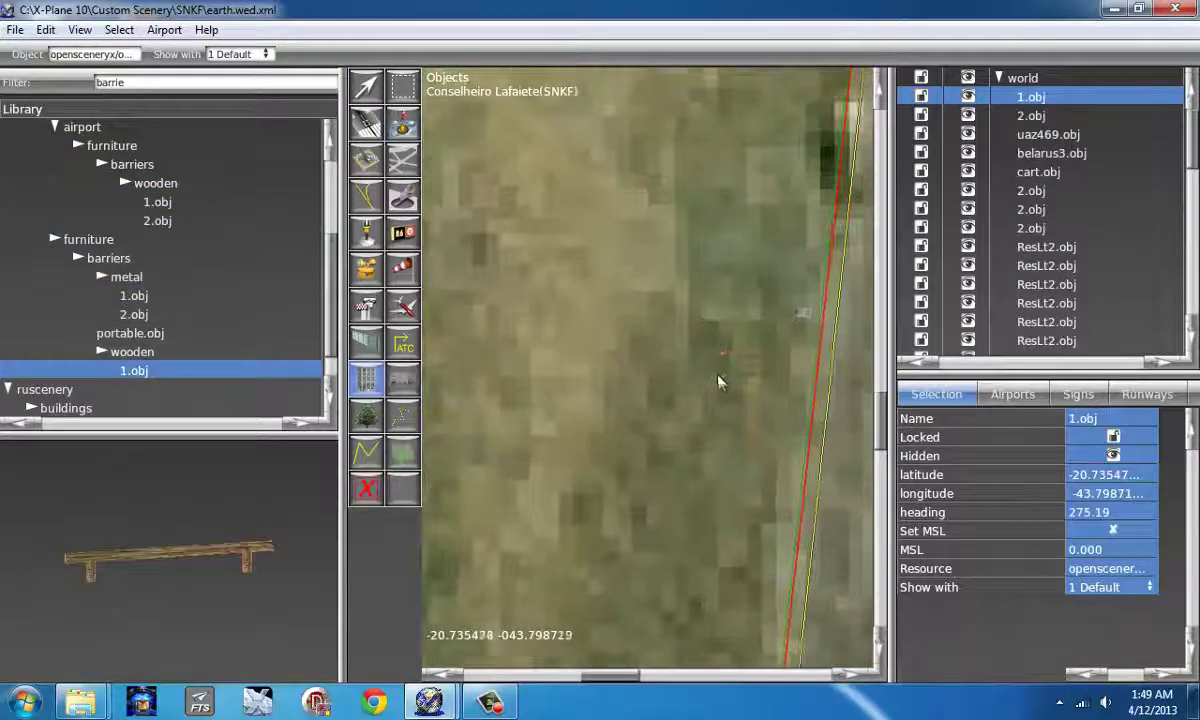
key(v)
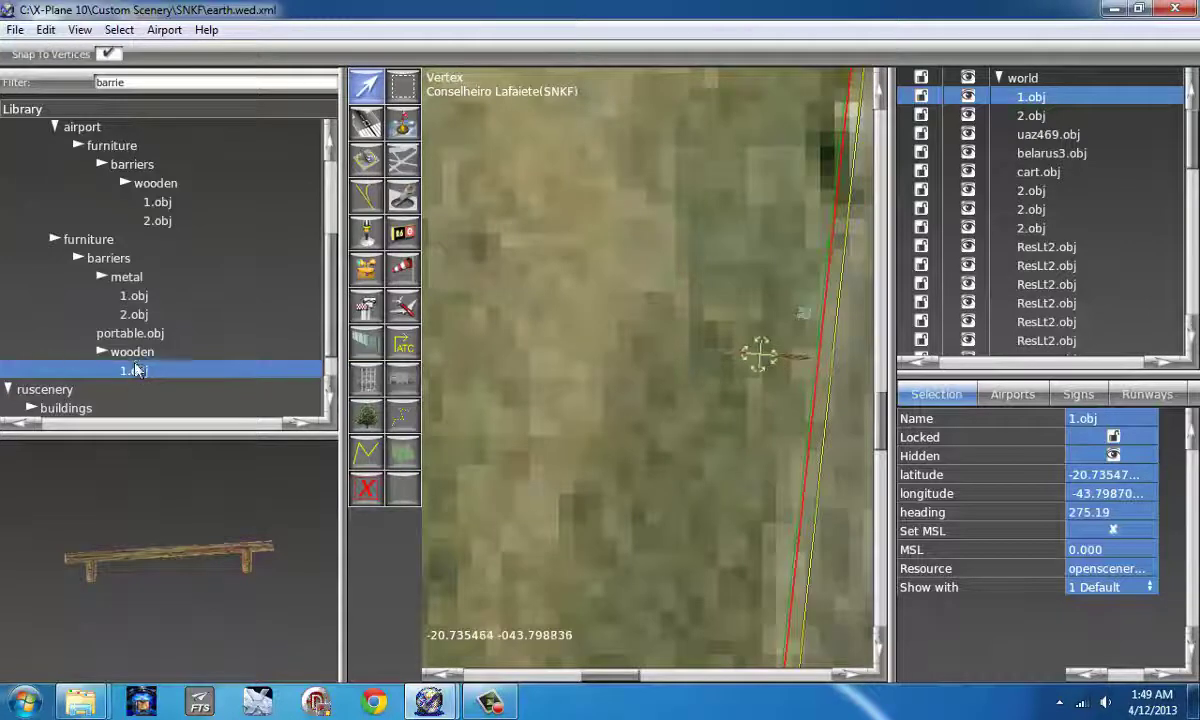
Step: Place a second wooden rail barrier 1.obj in line with the first on its west side, rotated to a heading of -85.56
click(138, 370)
drag(594, 337, 648, 348)
key(v)
scroll(750, 412, down, 3)
scroll(662, 405, up, 3)
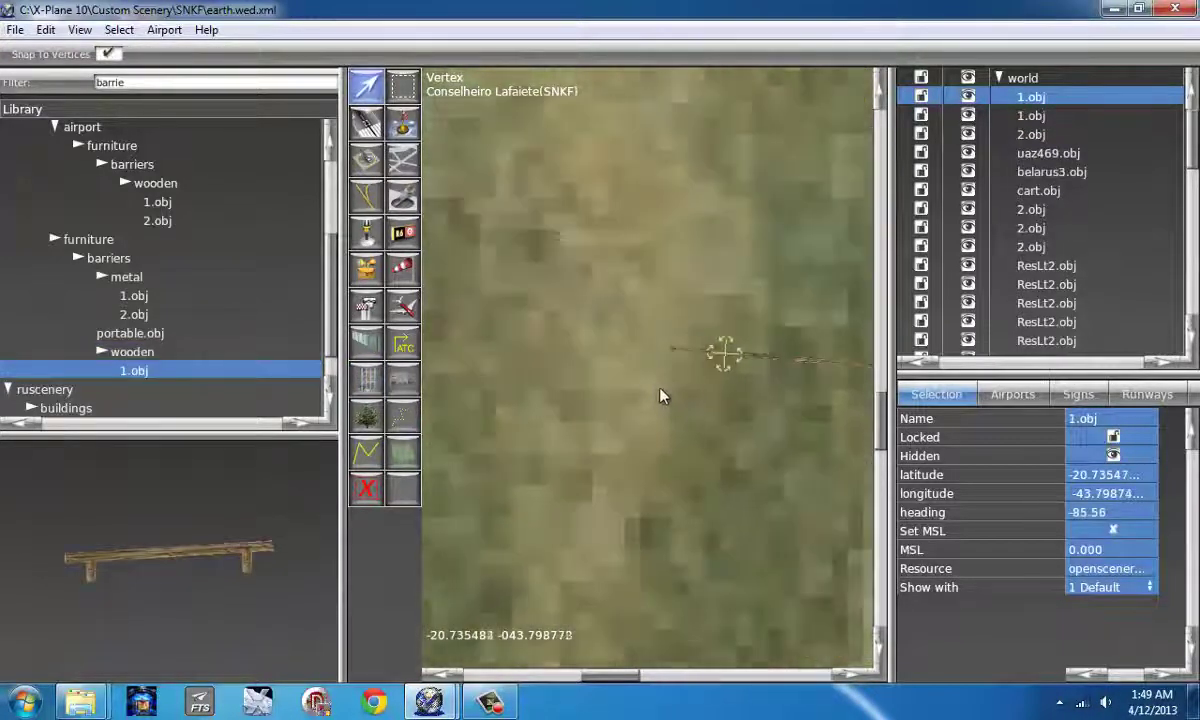
Step: Place a third wooden rail barrier 1.obj in line on the west side of the second, rotated to a heading of 276.01
right_drag(660, 390, 753, 457)
click(154, 371)
click(657, 412)
key(v)
mouse_move(657, 428)
mouse_down()
mouse_move(603, 407)
mouse_move(676, 416)
mouse_up()
Step: Place a fourth wooden rail barrier 1.obj between the third and the boundary fence's end, rotated to a heading of 100.65, and save the scenery
click(133, 370)
click(537, 383)
key(v)
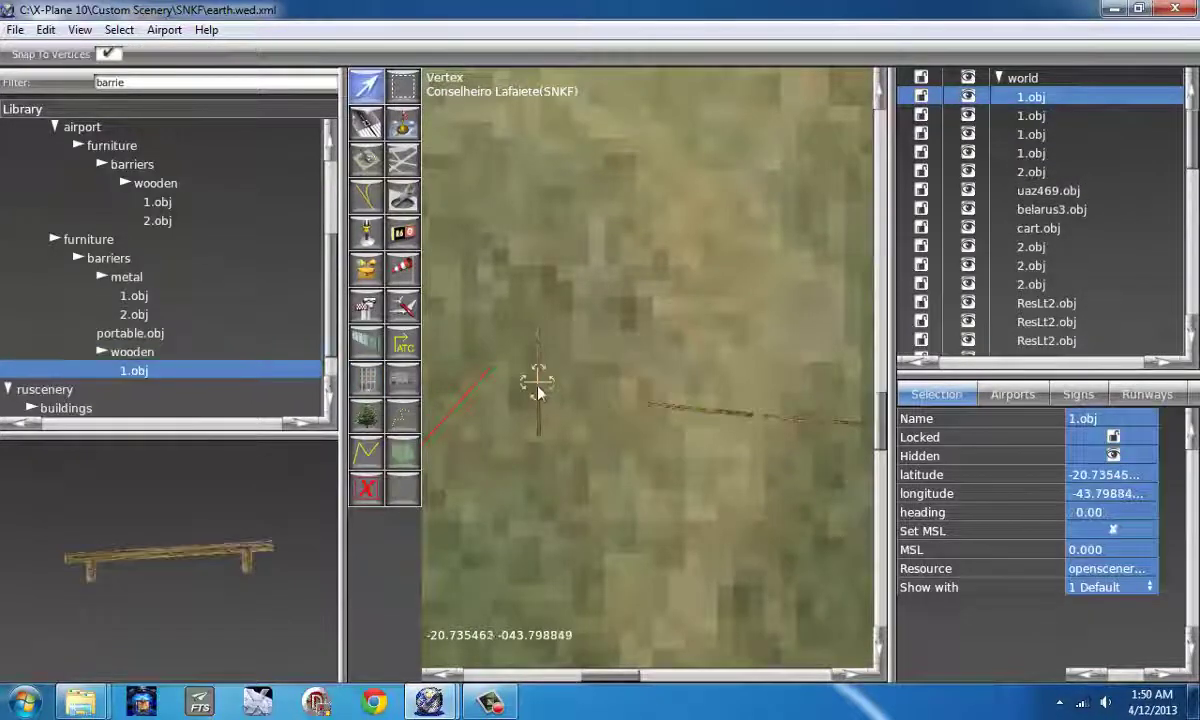
drag(537, 392, 593, 410)
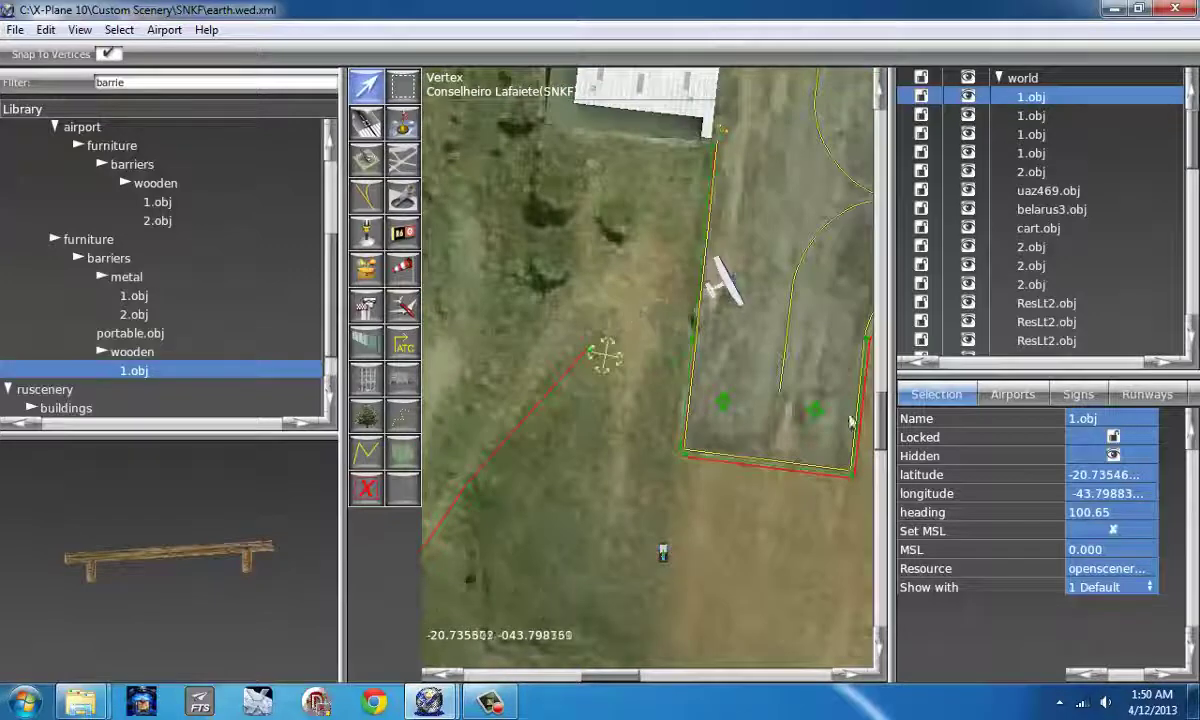
click(15, 30)
click(36, 142)
Step: Group the four rail barriers 1.obj with the wooden barrier 2.obj, name the group "barriers" and collapse it
drag(890, 320, 837, 320)
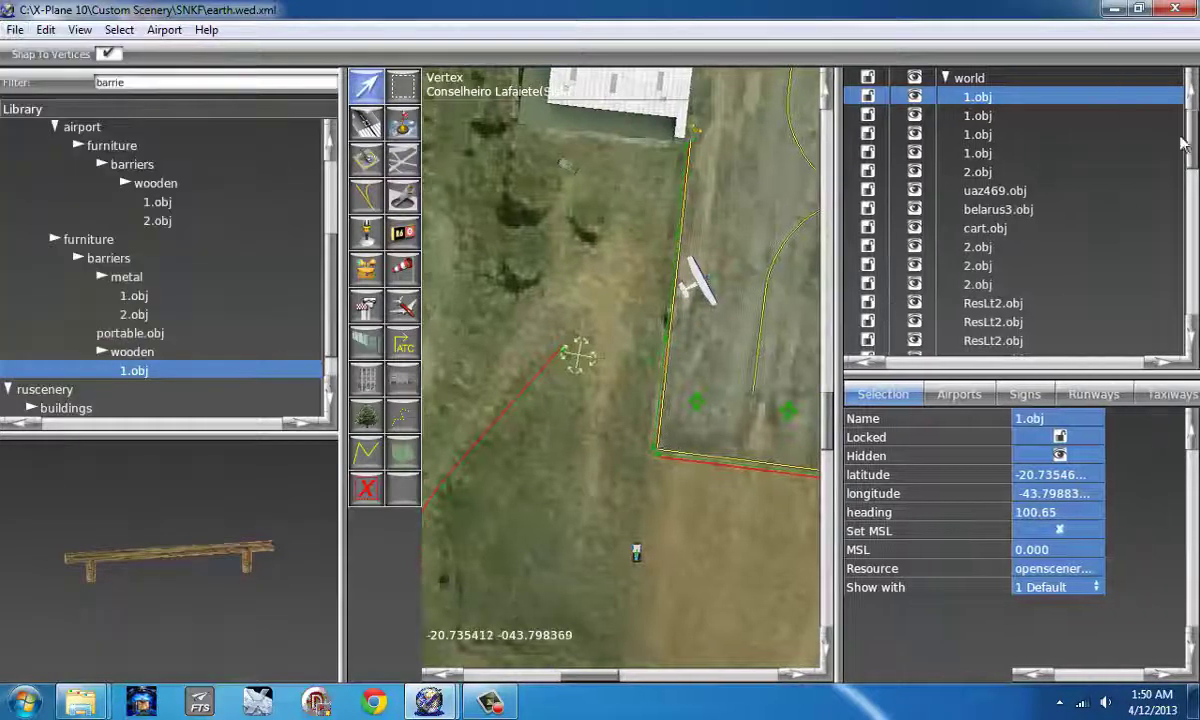
click(979, 153)
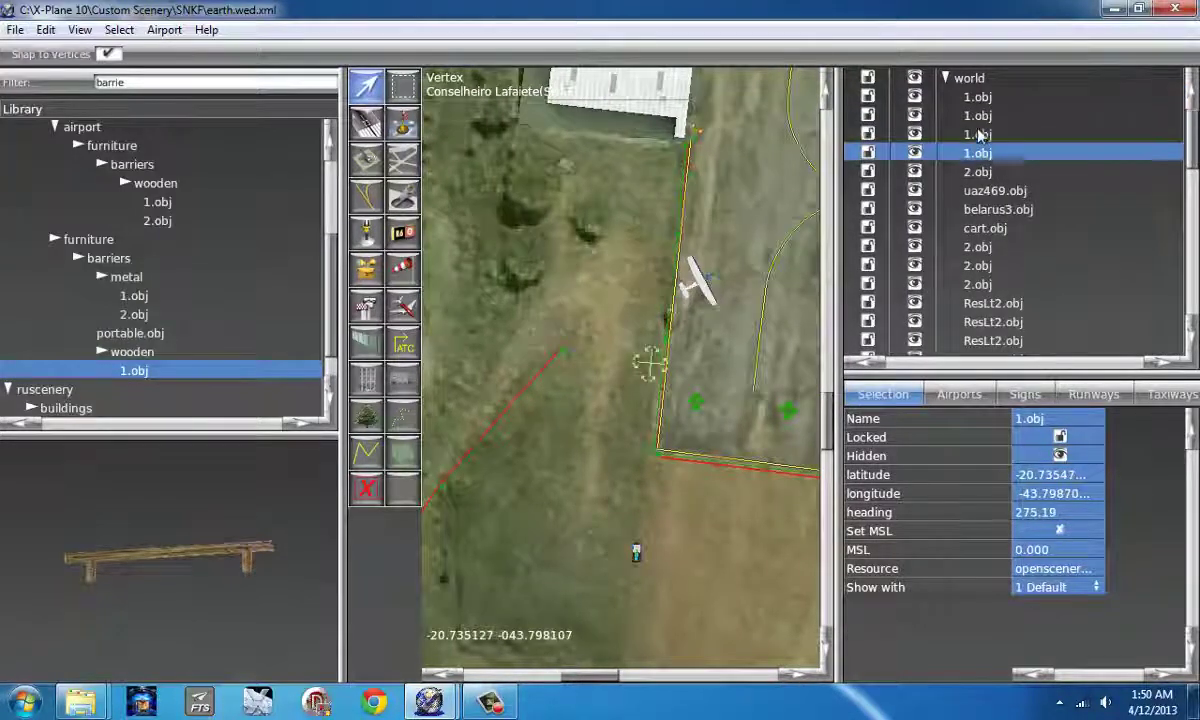
ctrl+click(979, 135)
ctrl+click(978, 115)
ctrl+click(978, 98)
ctrl+click(979, 172)
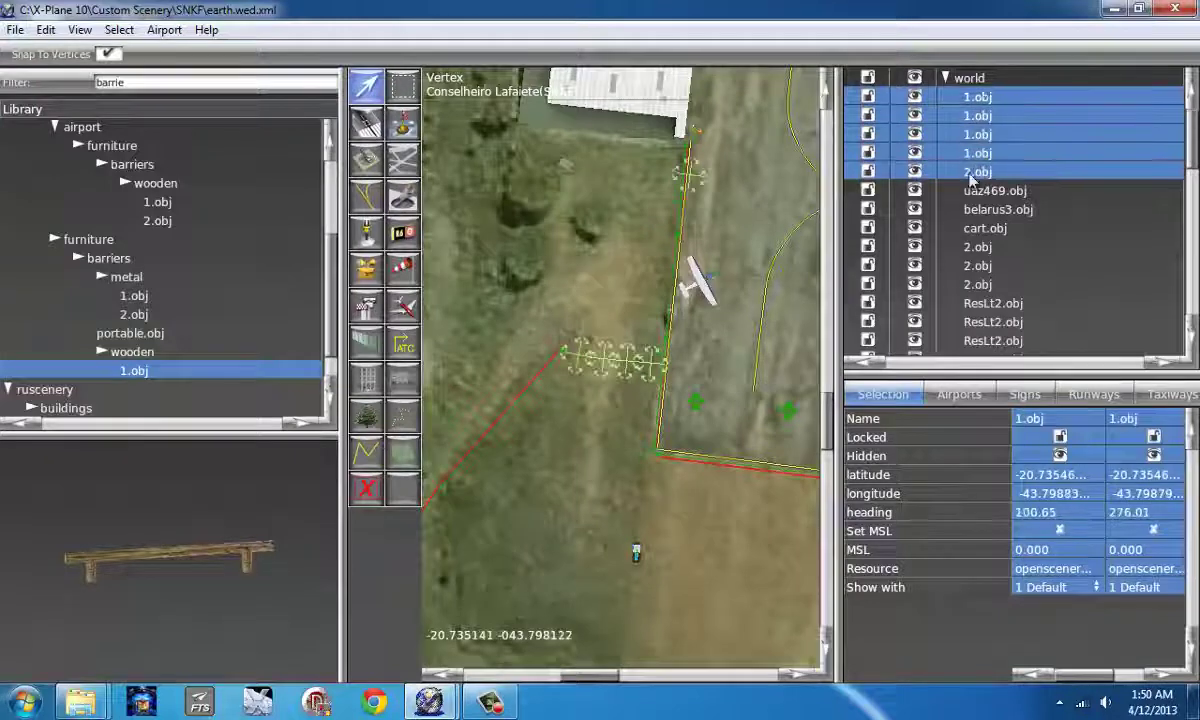
scroll(919, 177, down, 2)
scroll(1050, 209, up, 2)
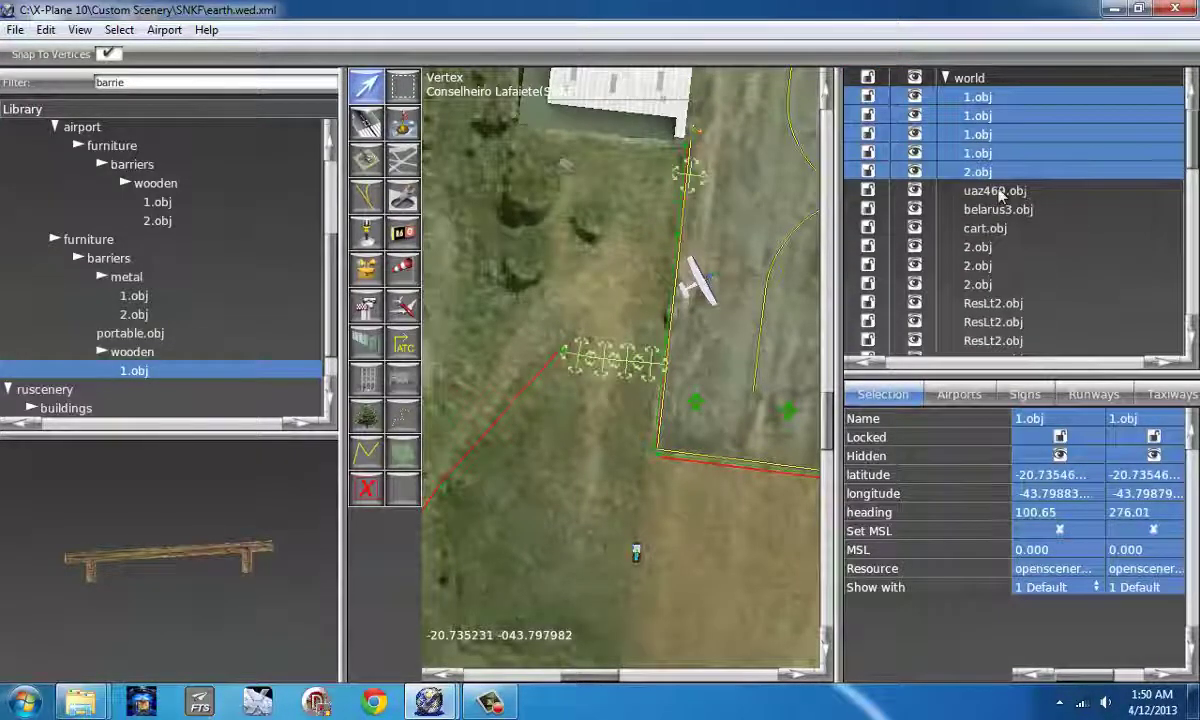
key(ctrl+g)
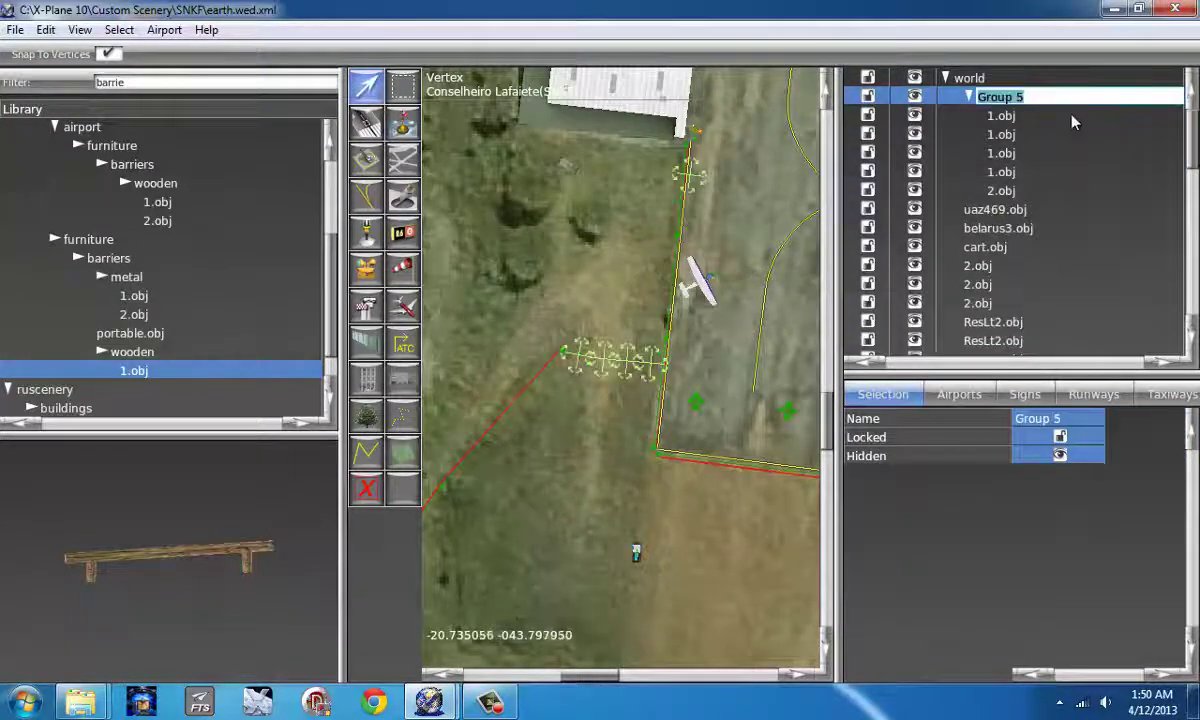
text(barriers)
key(Return)
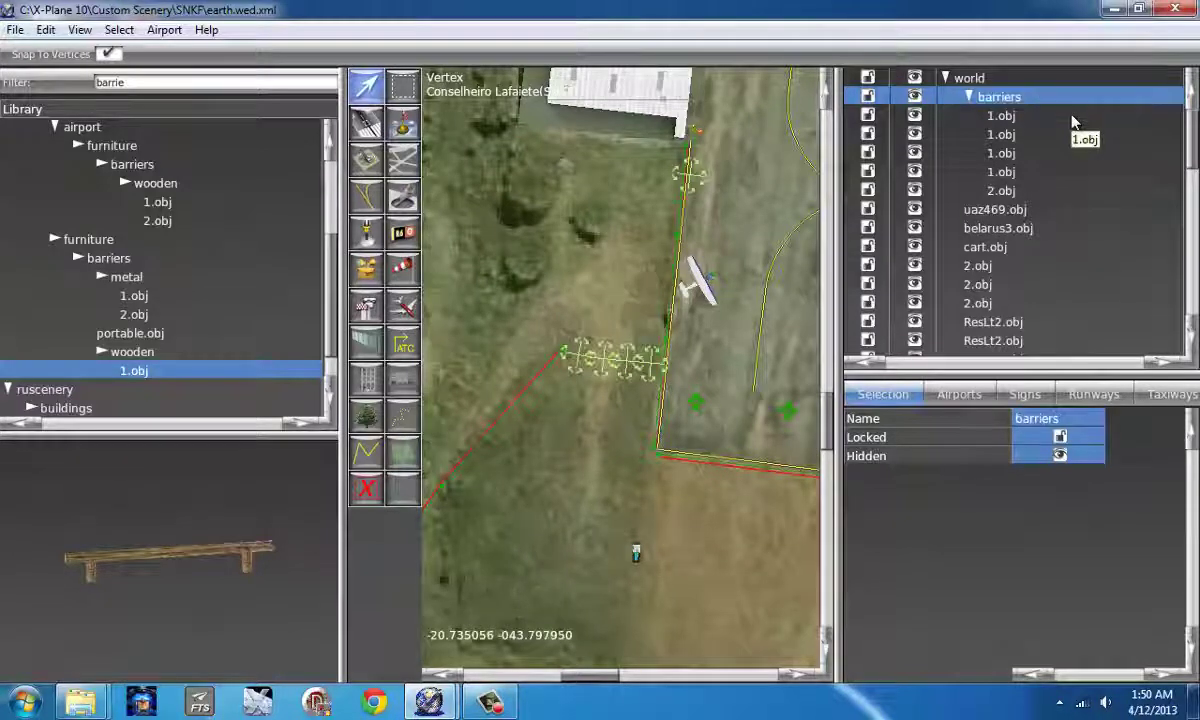
click(968, 96)
Step: Group the vehicles uaz469.obj and belarus3.obj, name the group "Cars" and collapse it
scroll(667, 388, down, 5)
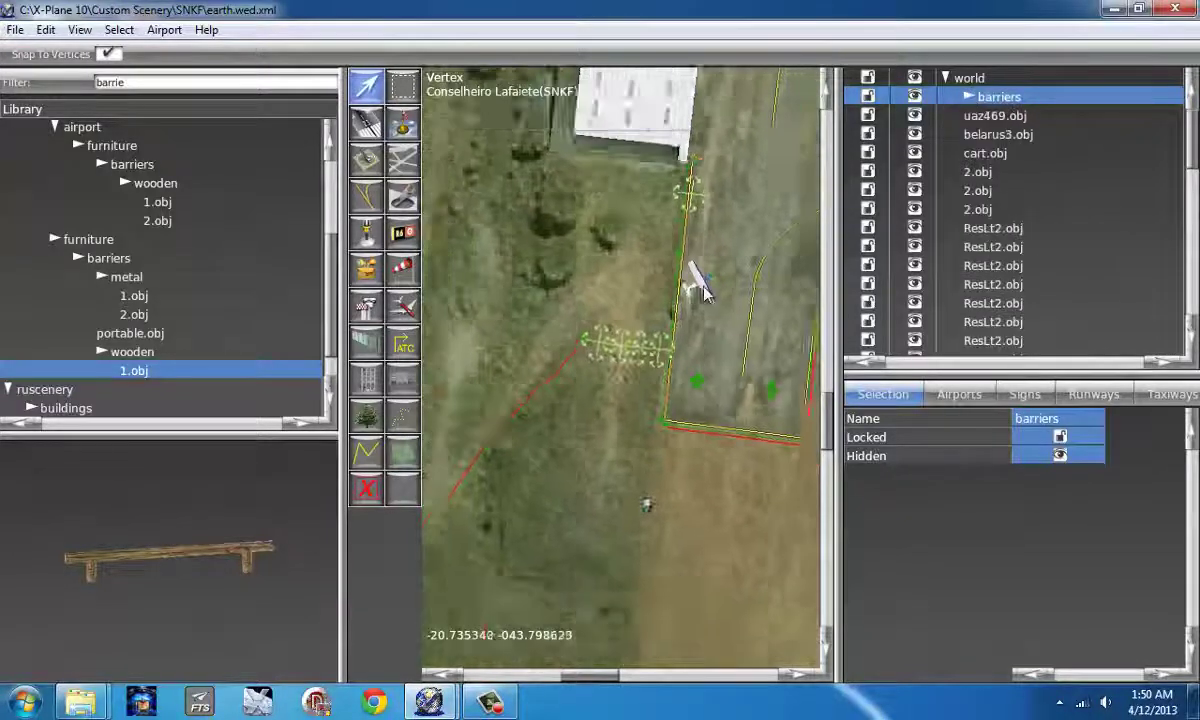
scroll(667, 388, down, 1)
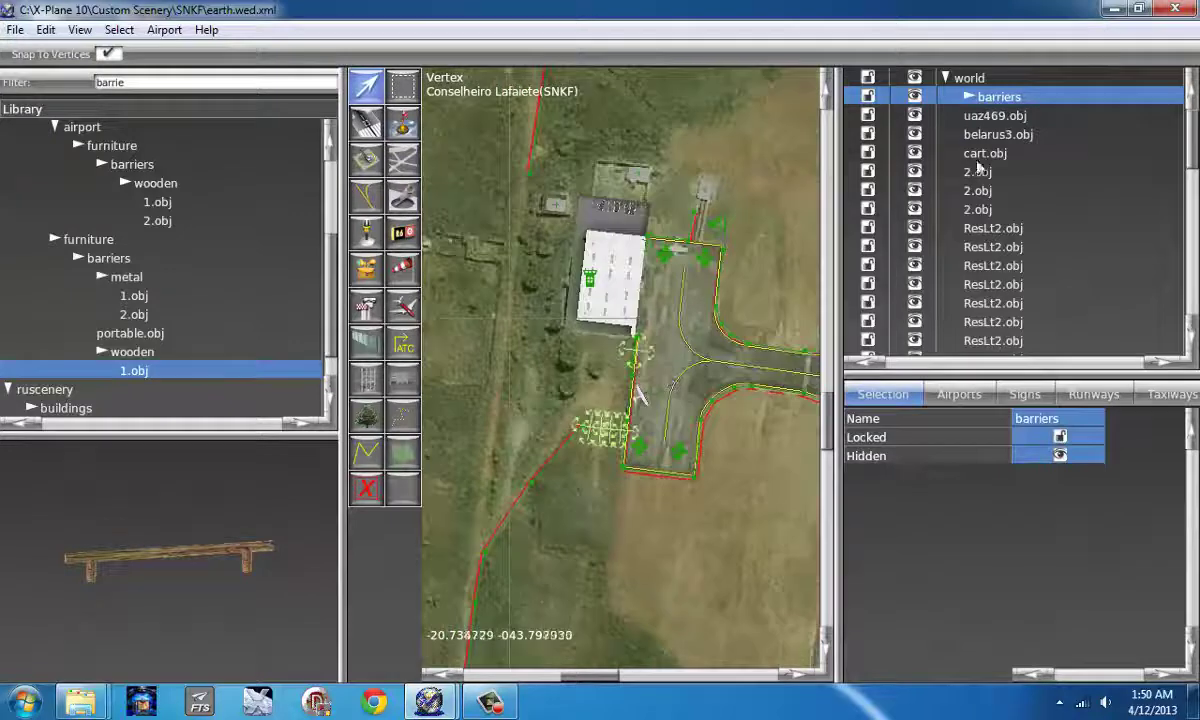
click(990, 116)
shift+click(983, 135)
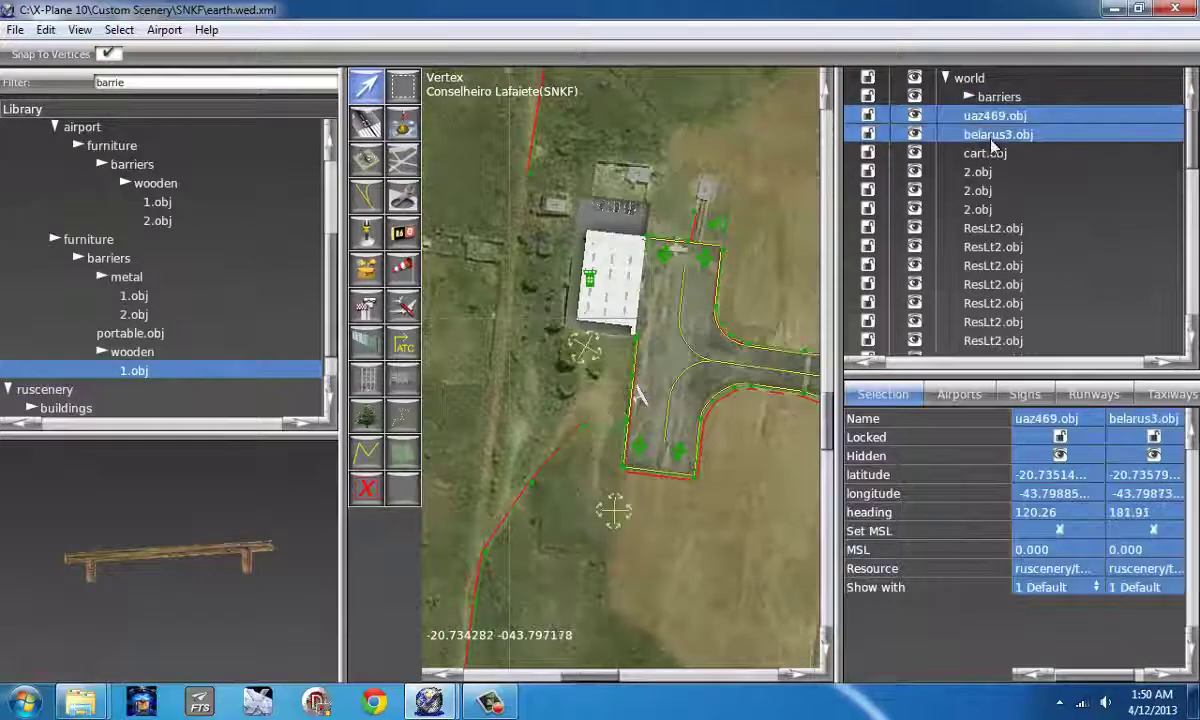
key(ctrl+g)
double_click(1000, 116)
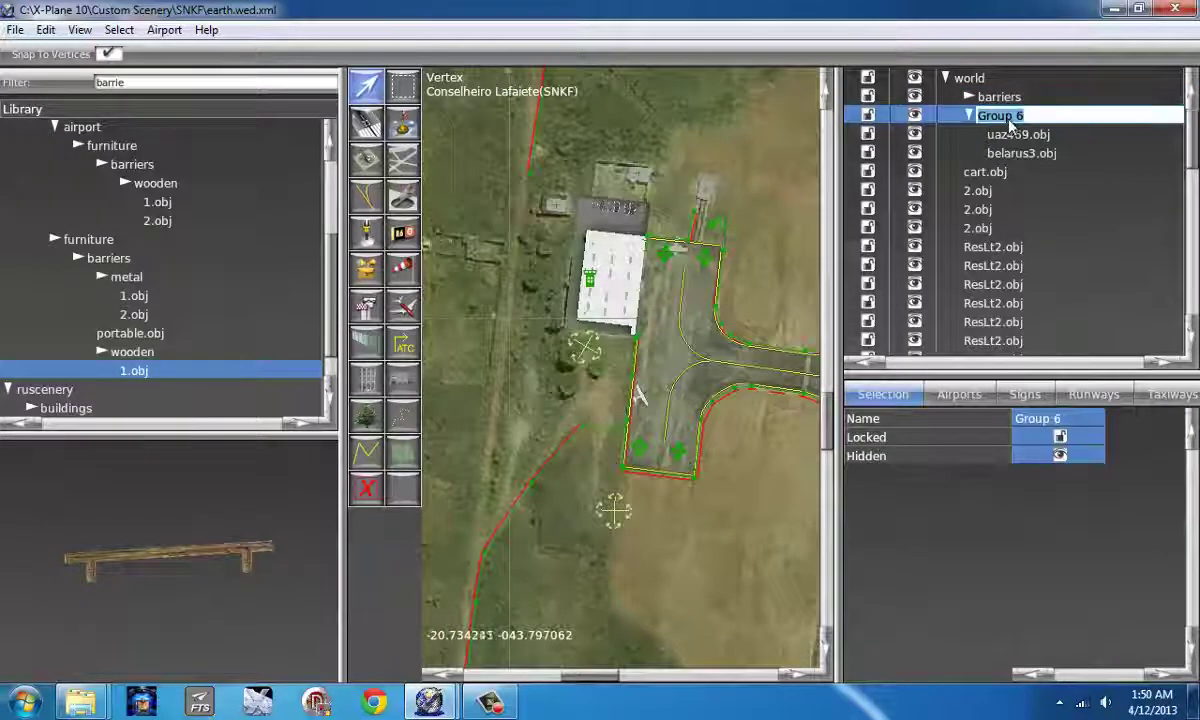
text(c)
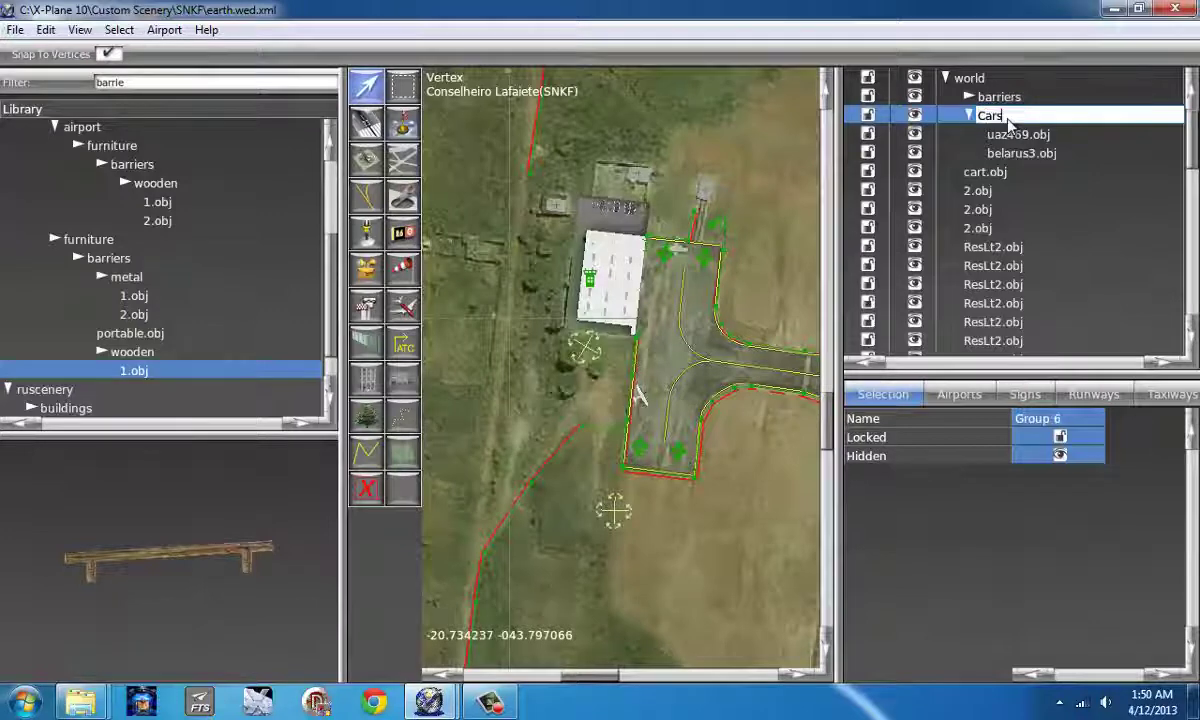
key(Return)
click(970, 117)
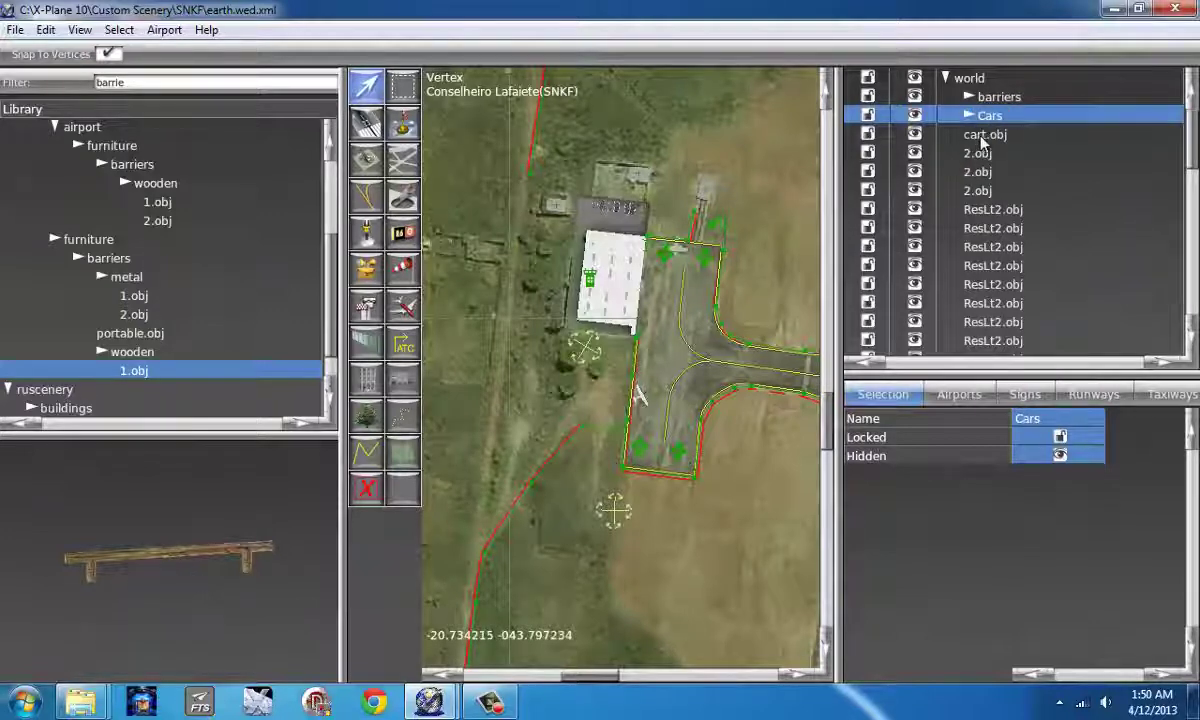
Step: Group the three 2.obj buildings north of the large hangar, name the group "Buildings" and collapse it
click(983, 138)
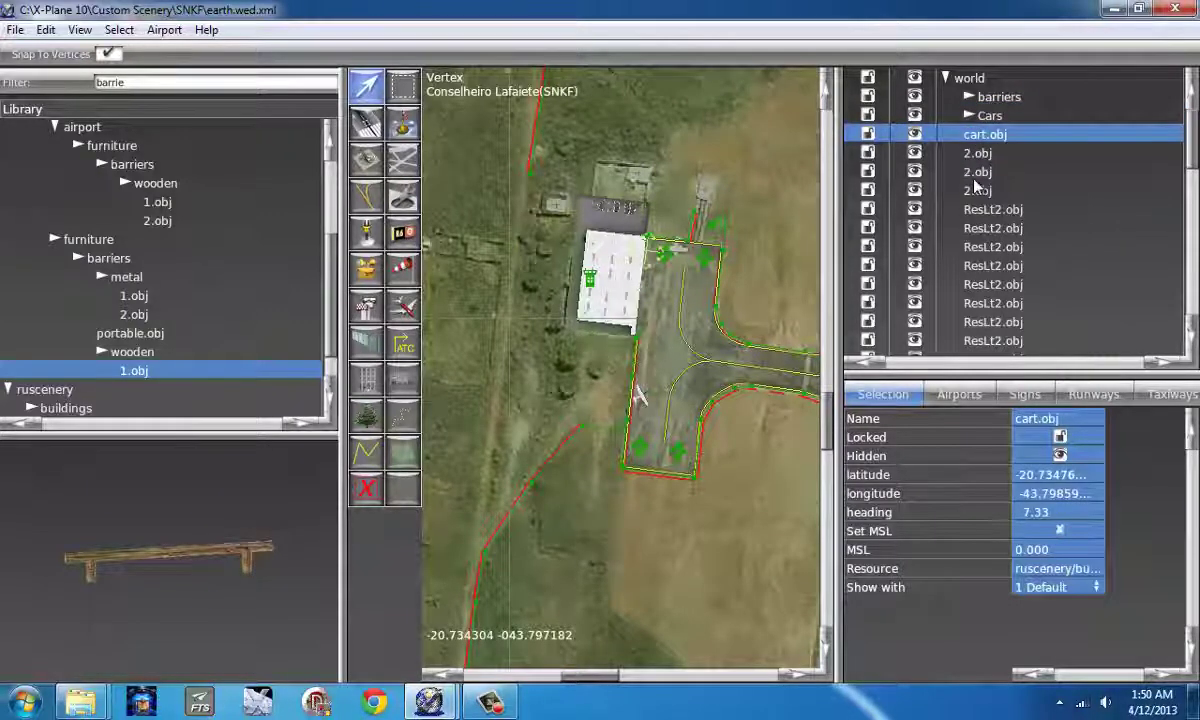
shift+click(978, 155)
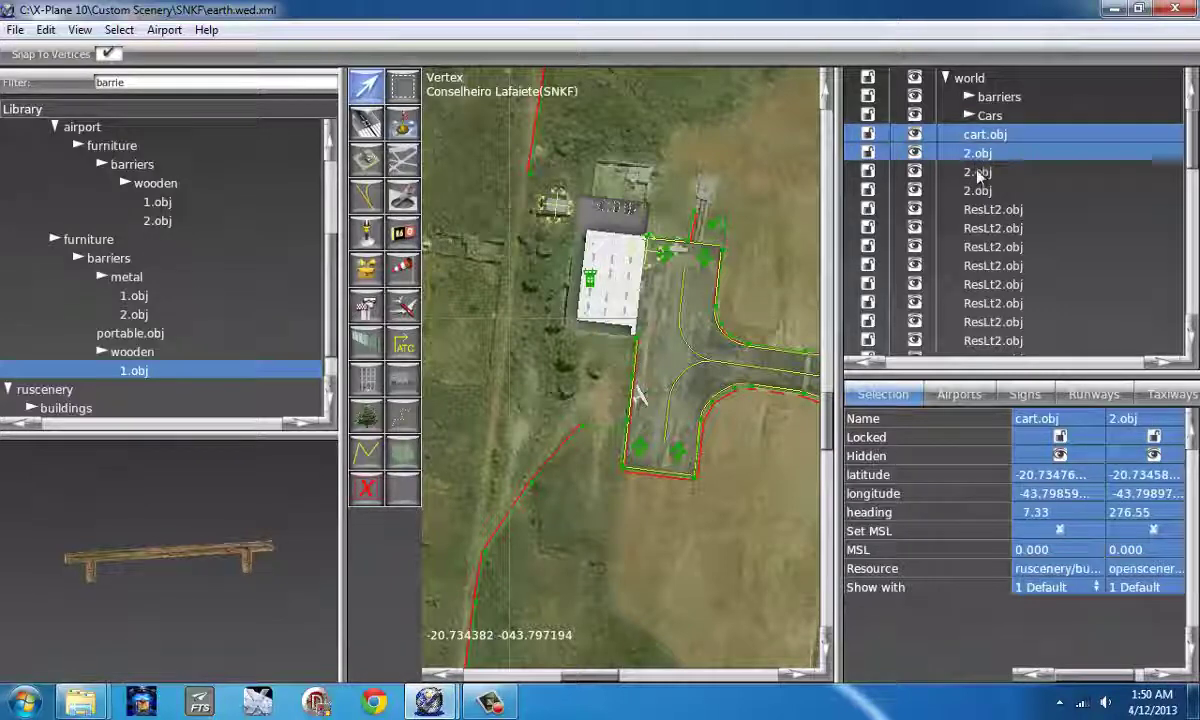
click(979, 173)
shift+click(980, 189)
ctrl+click(978, 156)
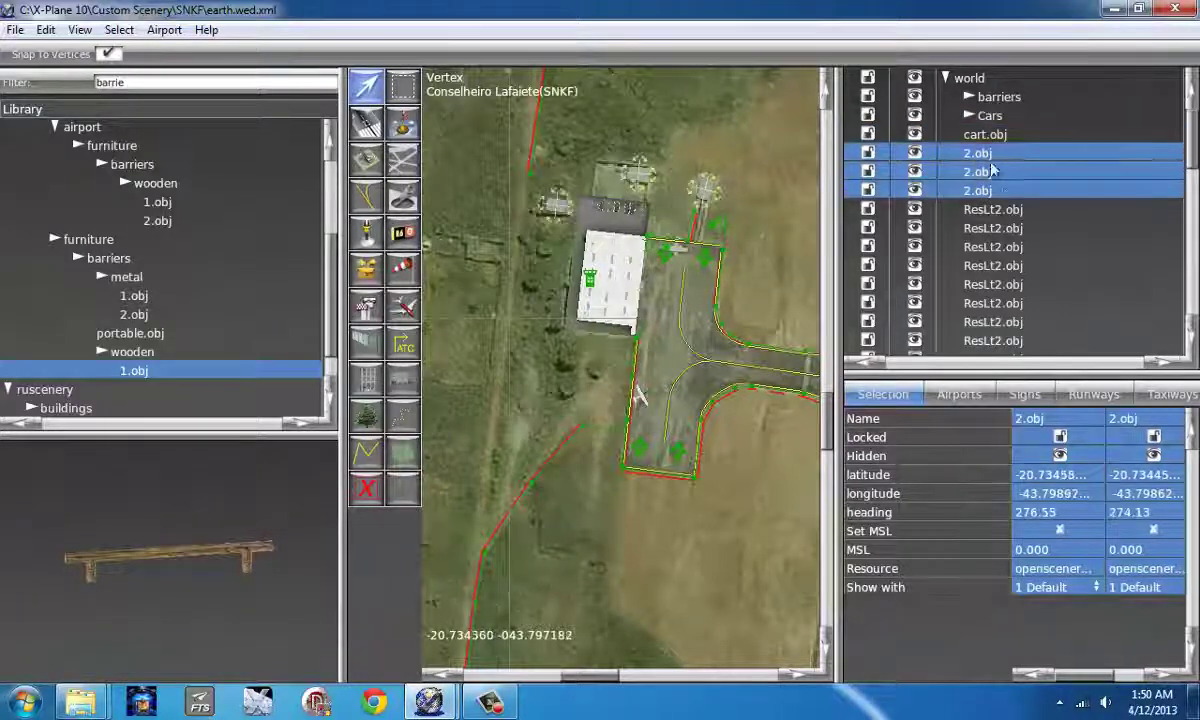
key(ctrl+g)
double_click(1000, 152)
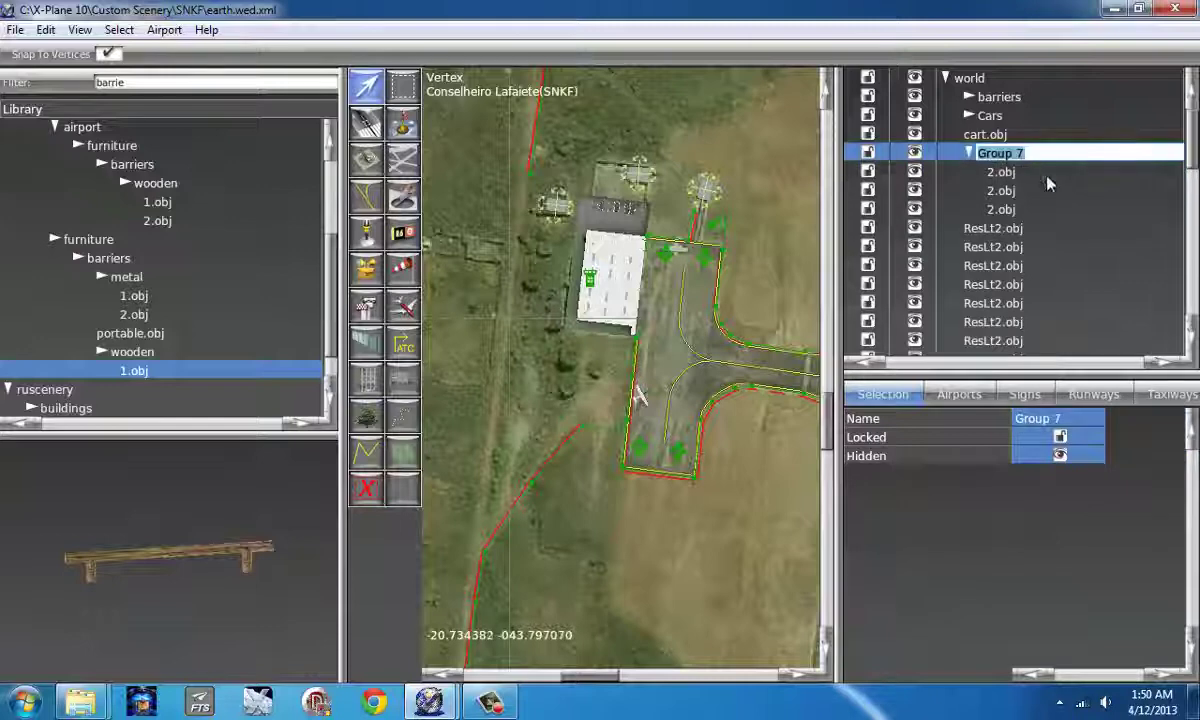
text(Buildings)
key(Return)
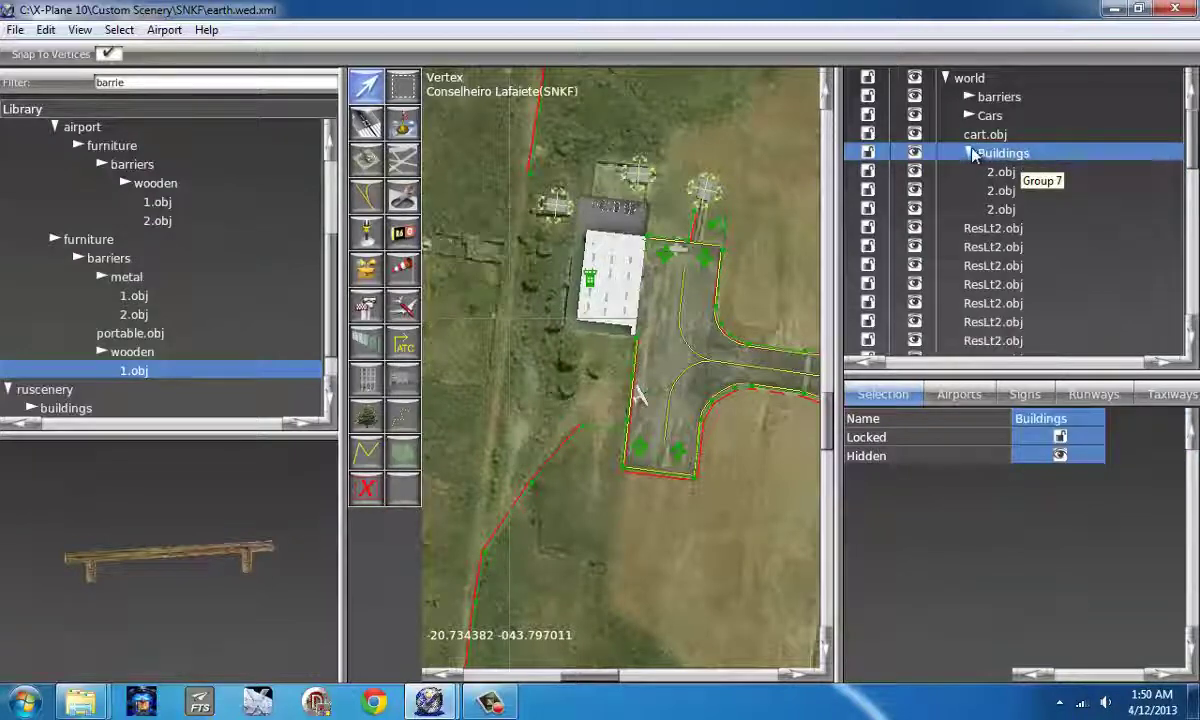
click(970, 153)
Step: Group all the ResLt2.obj street lights, name the group "Lights" and collapse it
click(988, 171)
scroll(993, 233, down, 3)
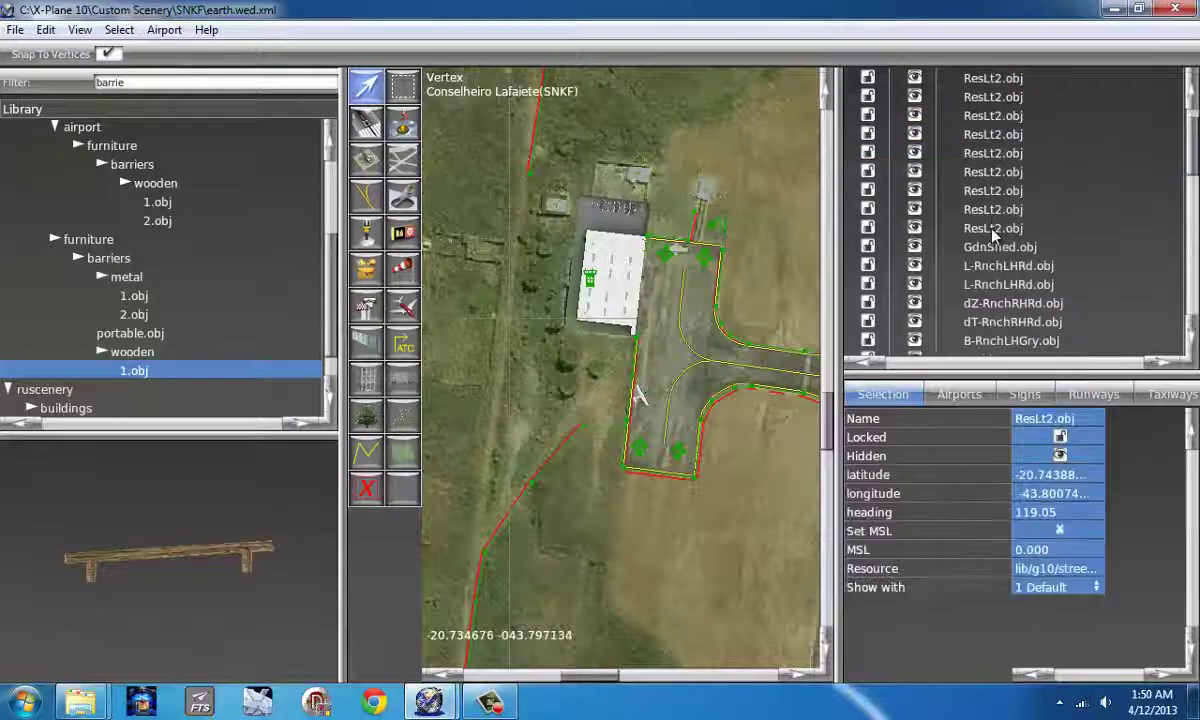
shift+click(993, 228)
scroll(993, 233, up, 3)
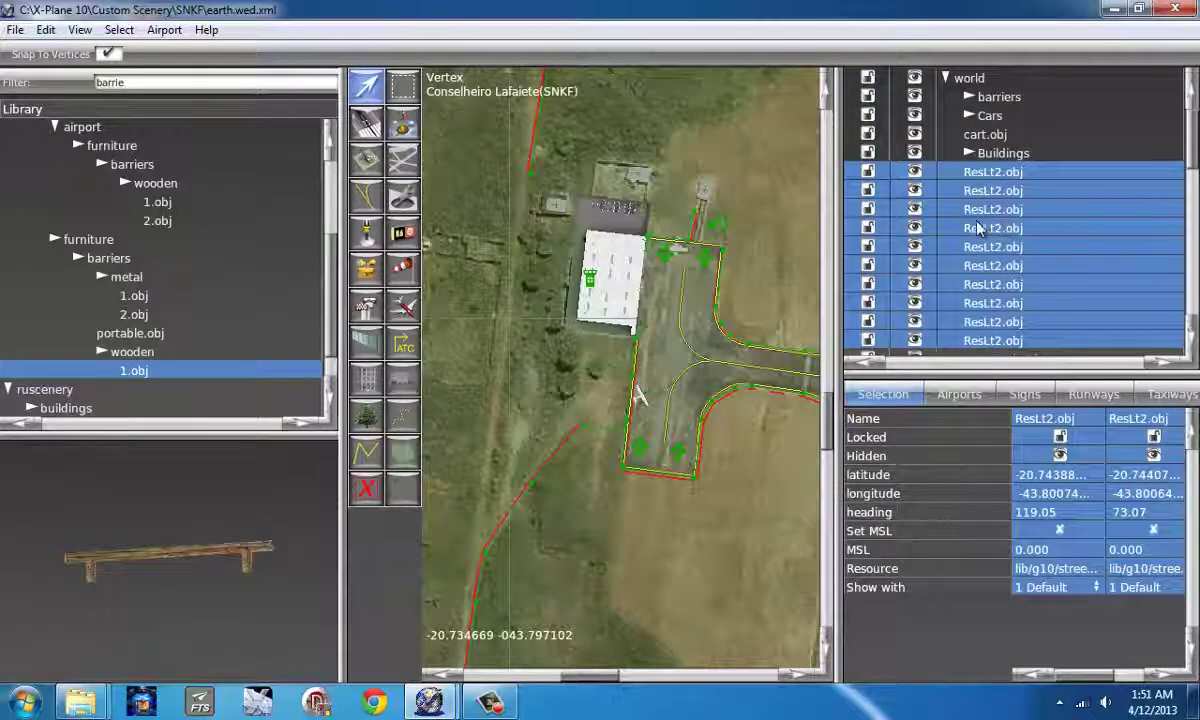
key(ctrl+g)
double_click(1003, 176)
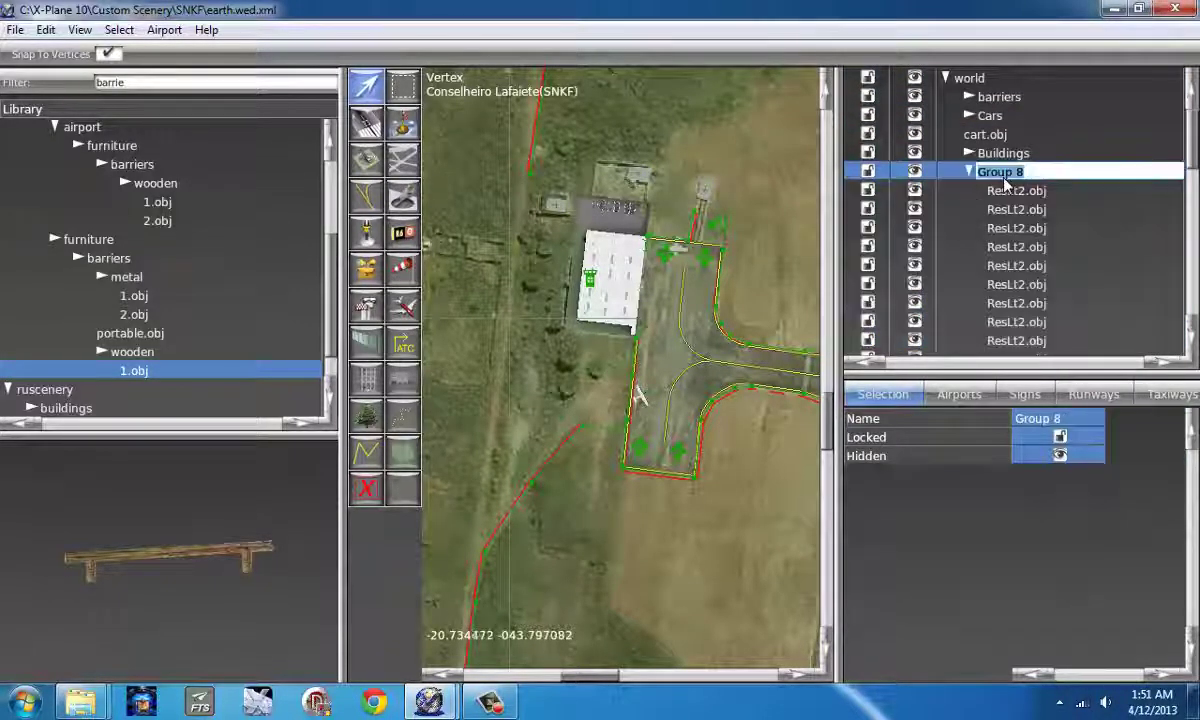
text(Lights)
key(Return)
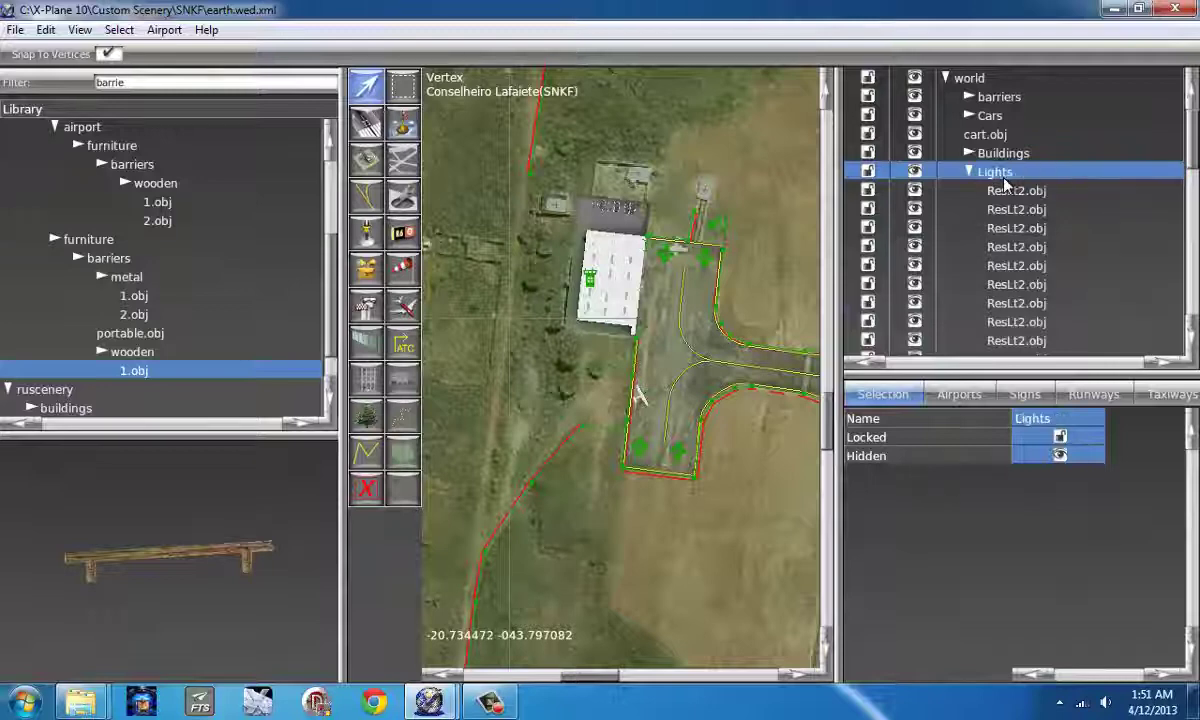
click(969, 173)
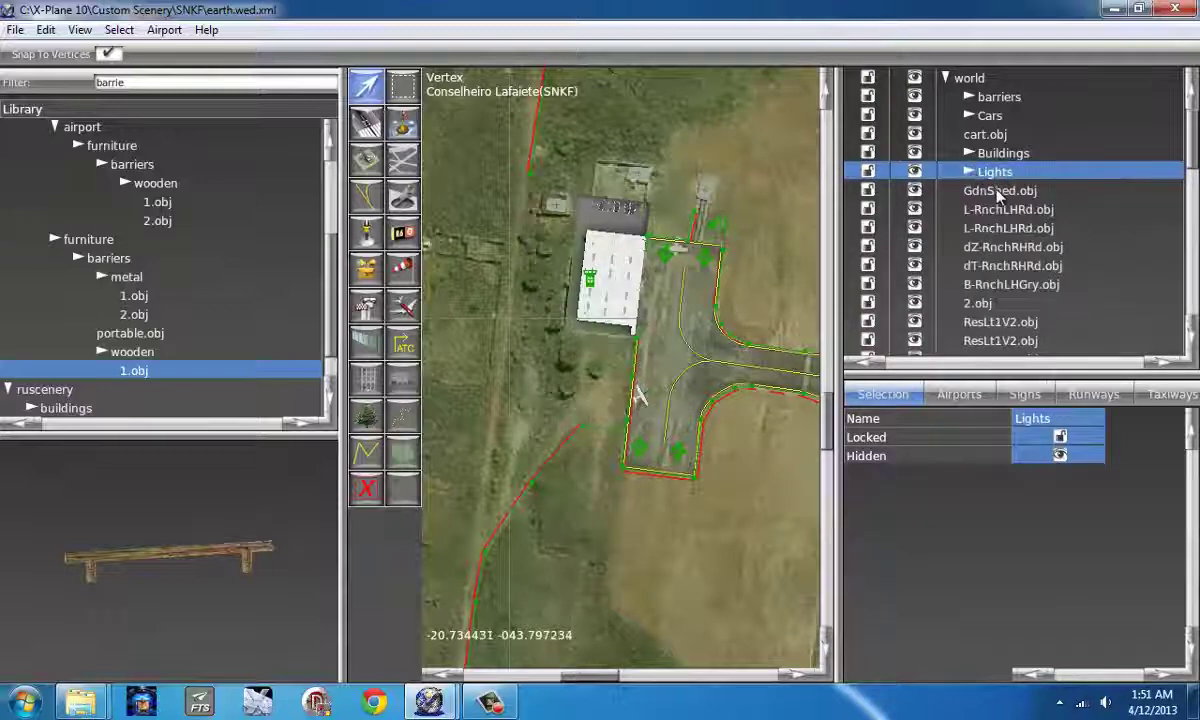
Step: Group GdnShed.obj and the five ranch houses down to B-RnchLHGry.obj, name the group "Houses" and collapse it
click(997, 192)
scroll(757, 316, down, 8)
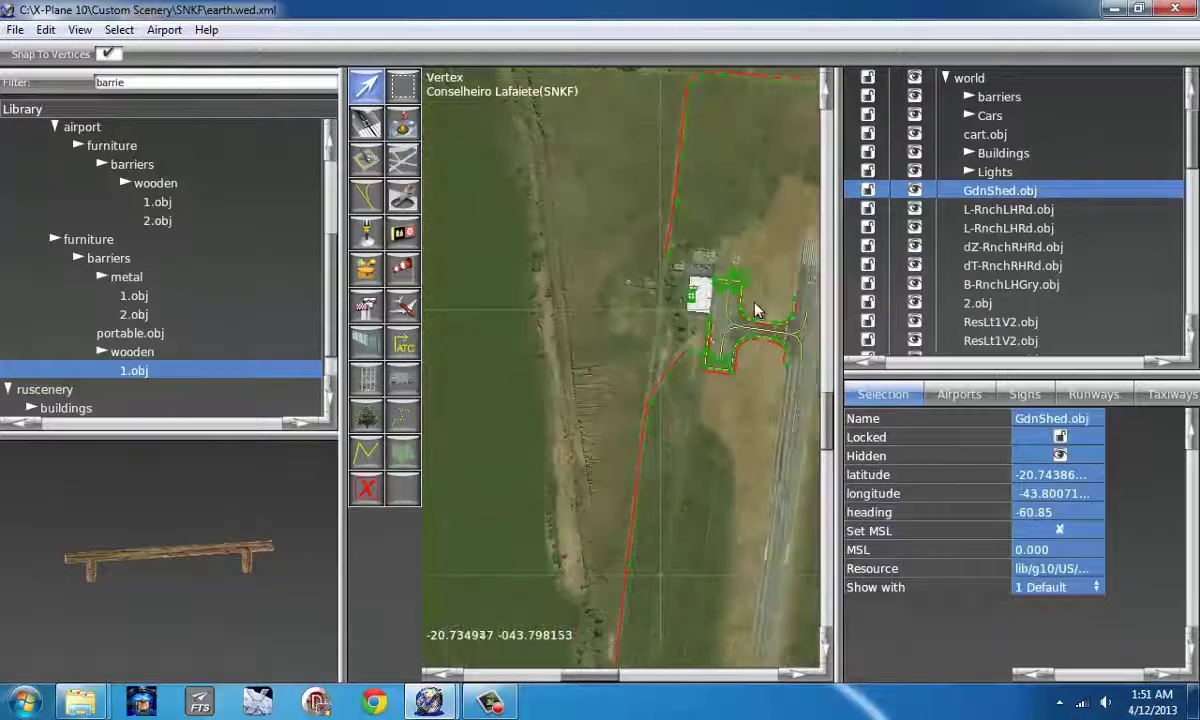
scroll(735, 430, up, 6)
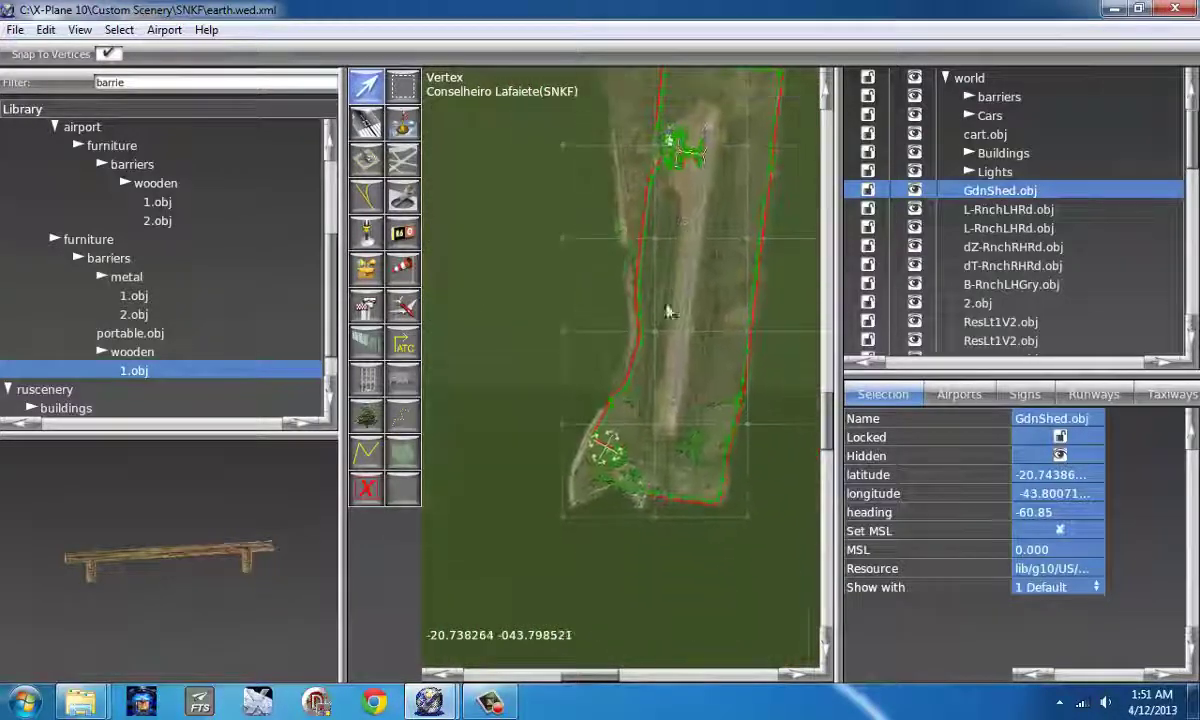
scroll(620, 459, up, 2)
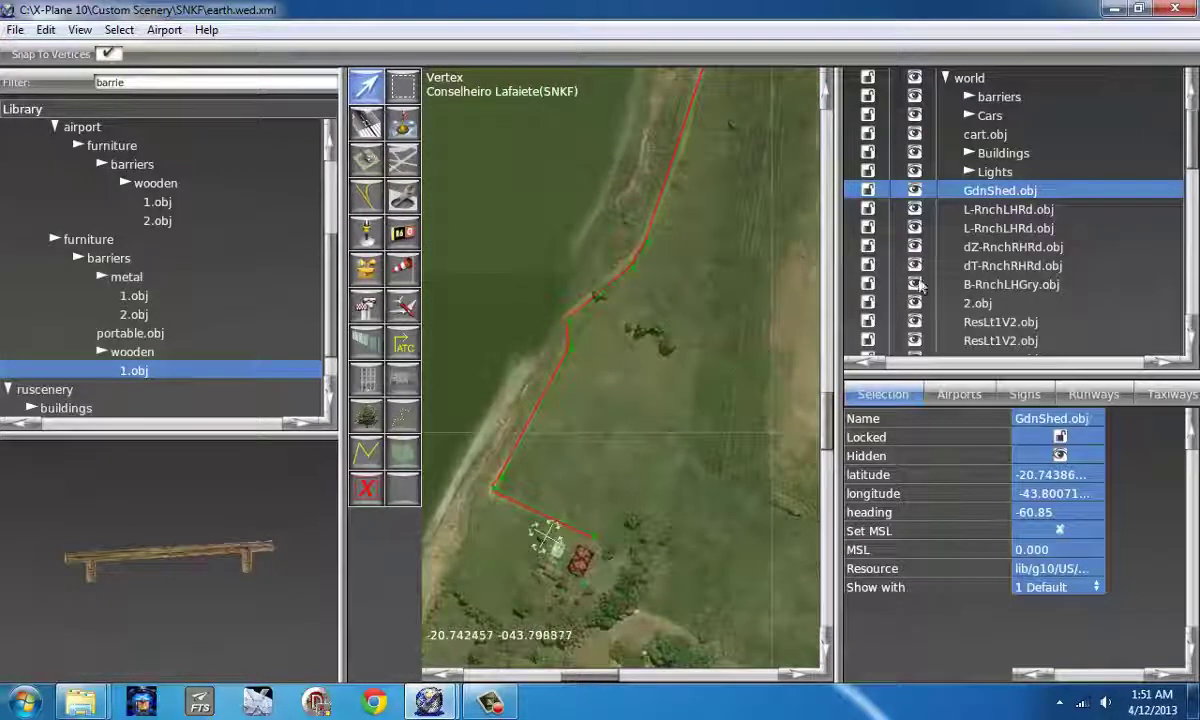
key(shift+Down)
key(shift+Down)
key(shift+Down)
key(shift+Down)
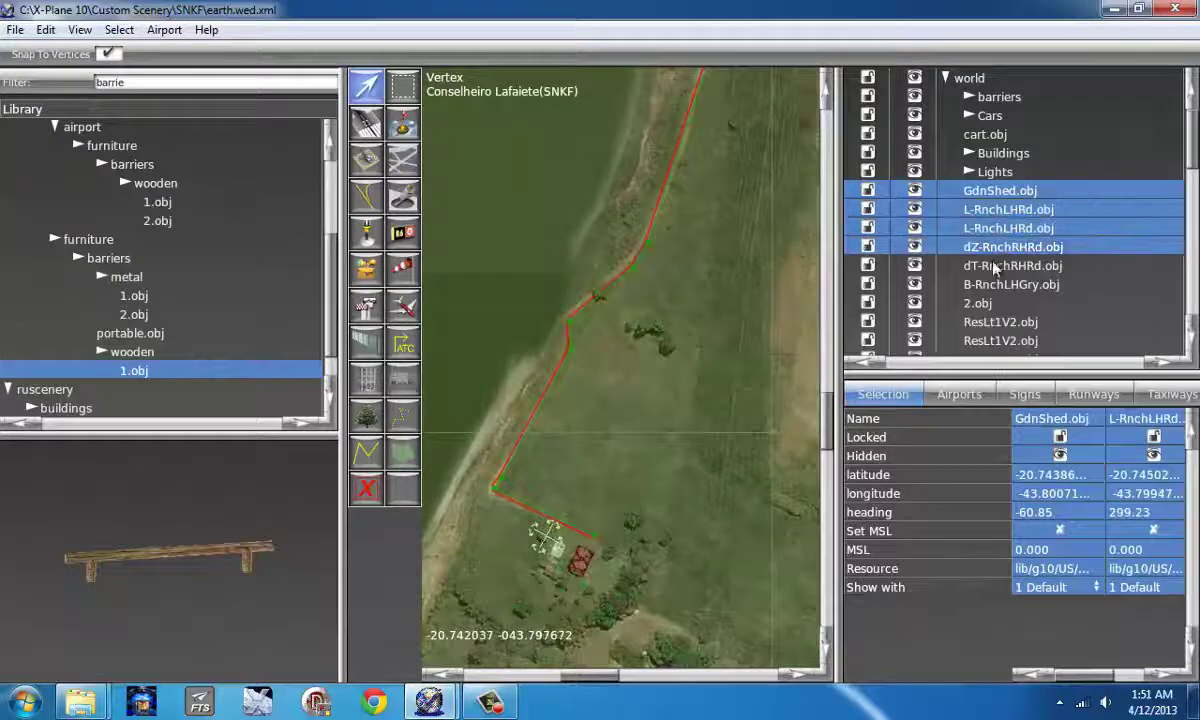
right_drag(744, 445, 755, 195)
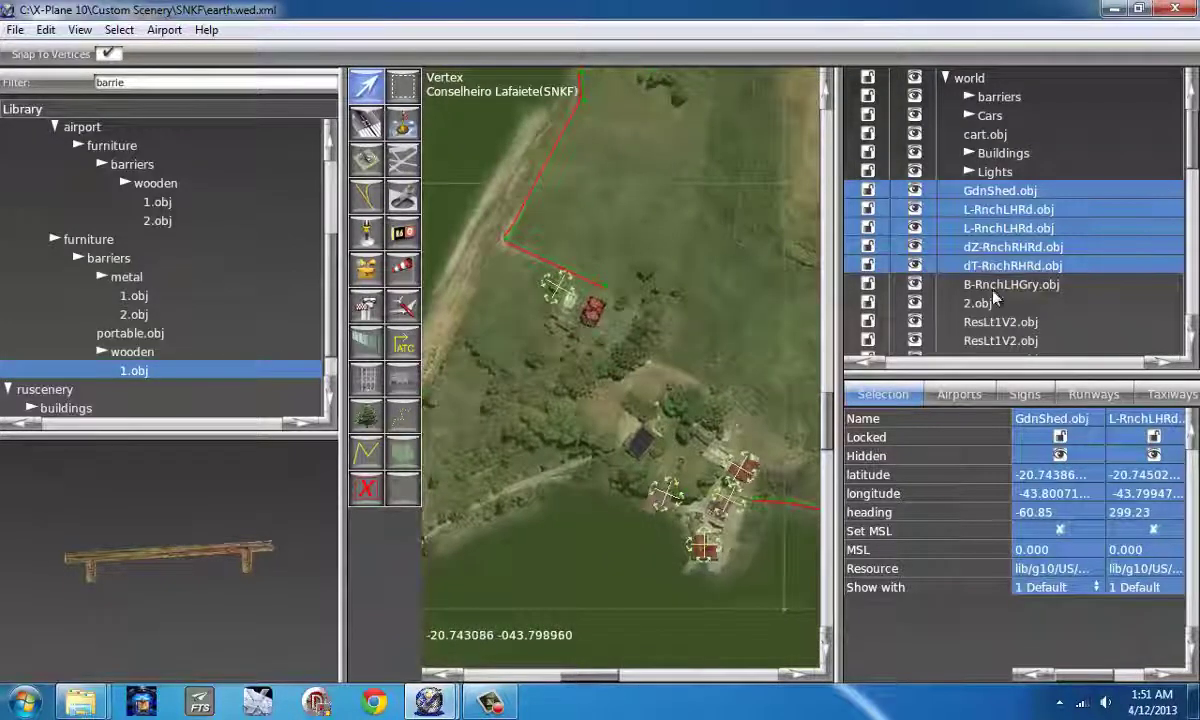
shift+click(993, 286)
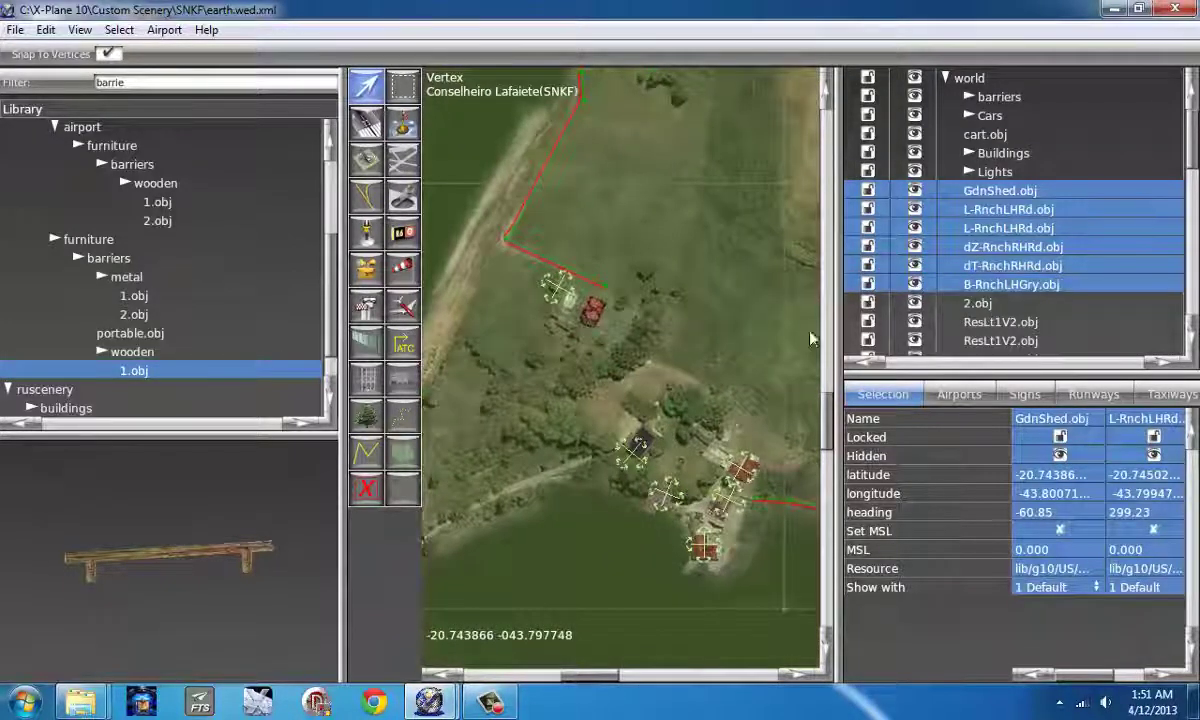
shift+click(589, 326)
click(583, 337)
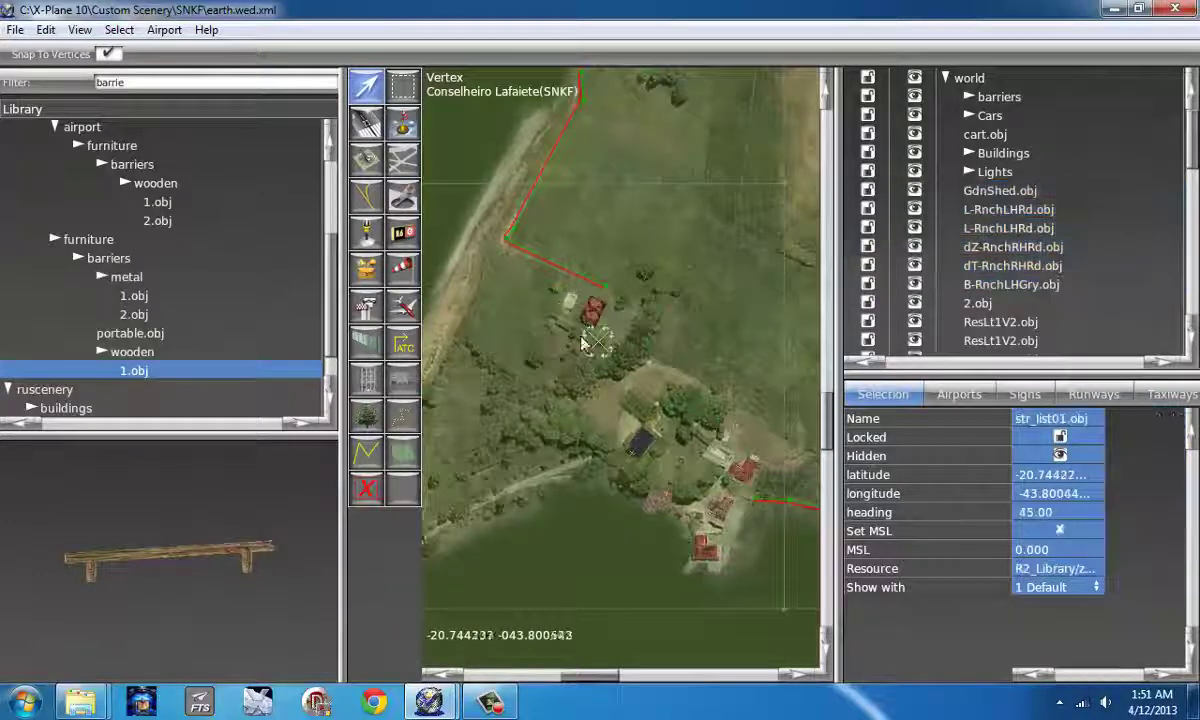
drag(1003, 284, 993, 192)
key(ctrl+g)
double_click(1010, 192)
text(Houses)
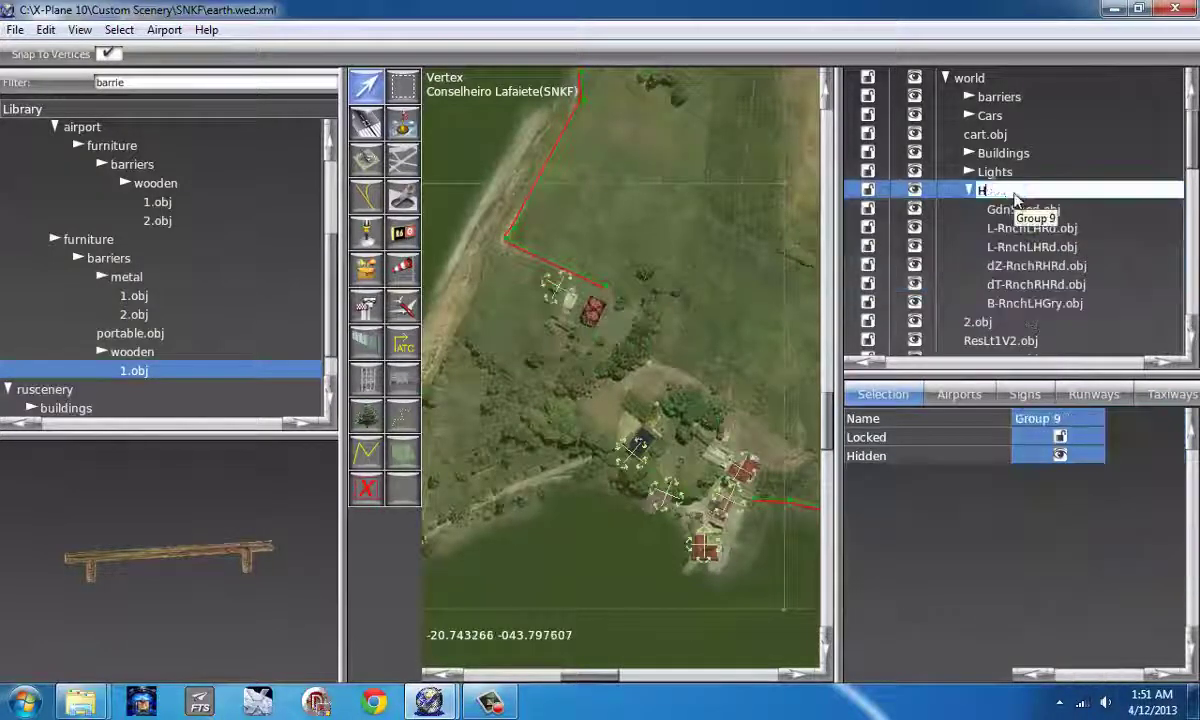
key(Return)
click(969, 191)
Step: Group cart.obj with the remaining ungrouped 2.obj beside the hangar, name the group "Apron Objects" and collapse it
click(978, 209)
scroll(722, 306, down, 5)
scroll(654, 335, up, 6)
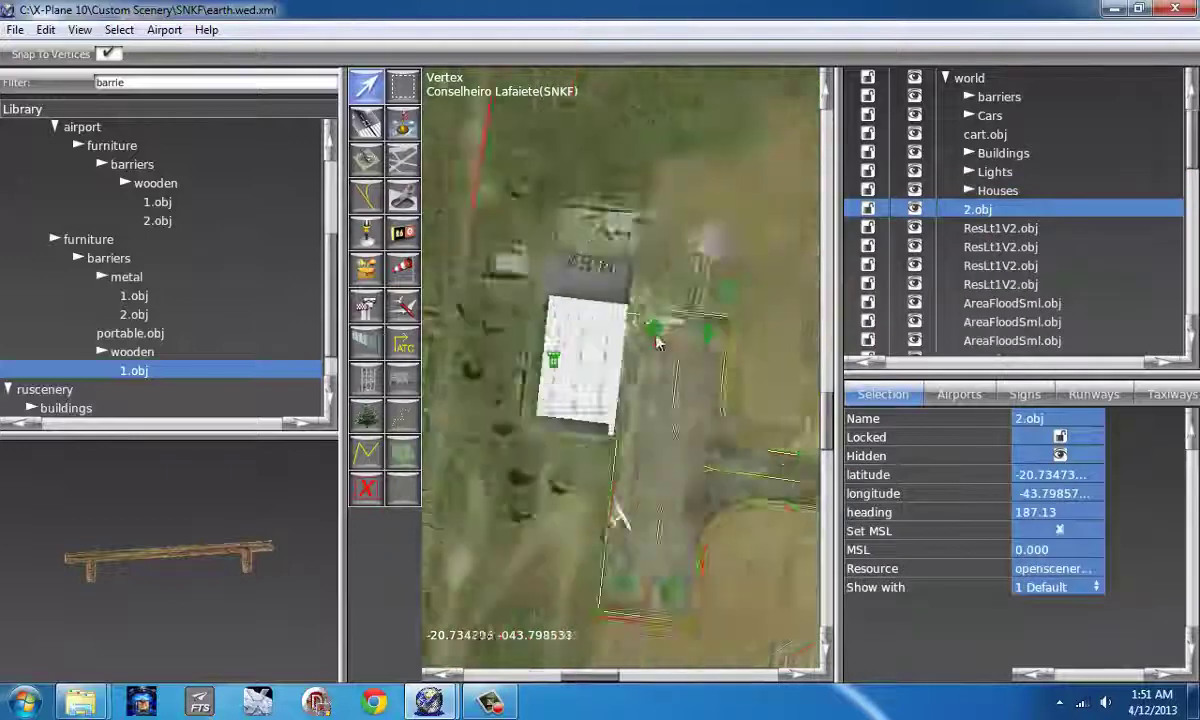
ctrl+click(986, 136)
key(ctrl+g)
double_click(1010, 136)
text(Apron Objects)
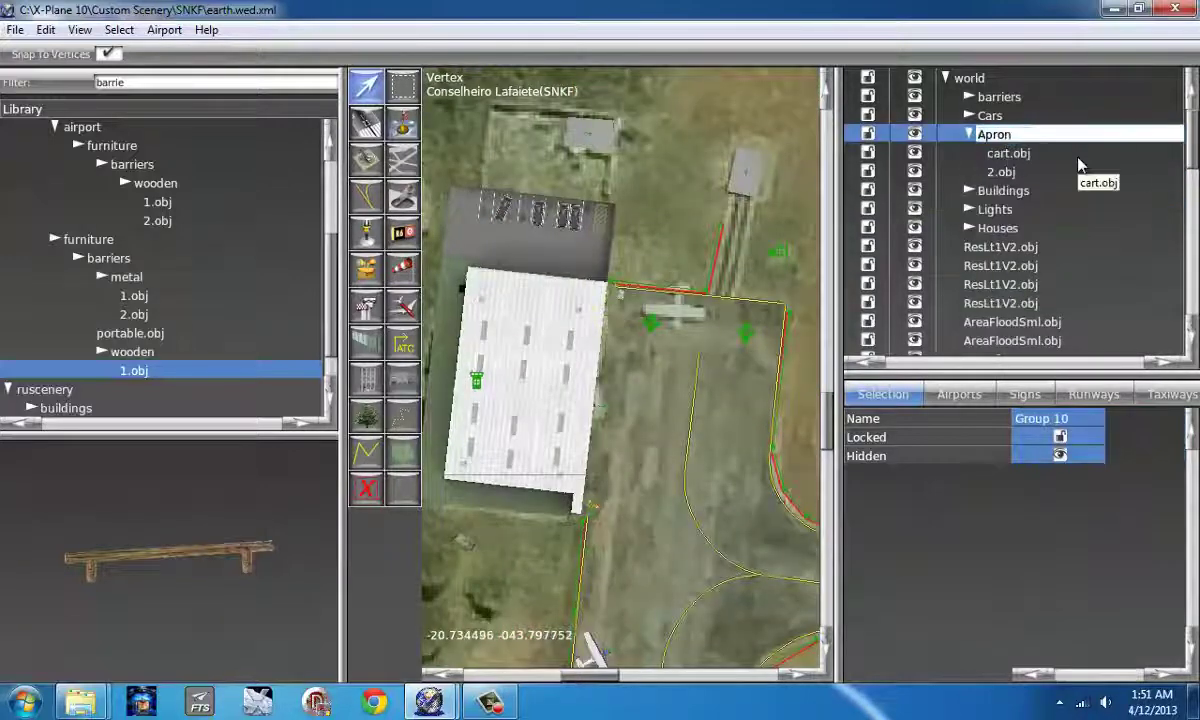
key(Return)
click(970, 135)
Step: Move the four ResLt1V2.obj and three AreaFloodSml.obj lights into the Lights group
click(990, 210)
shift+click(1002, 265)
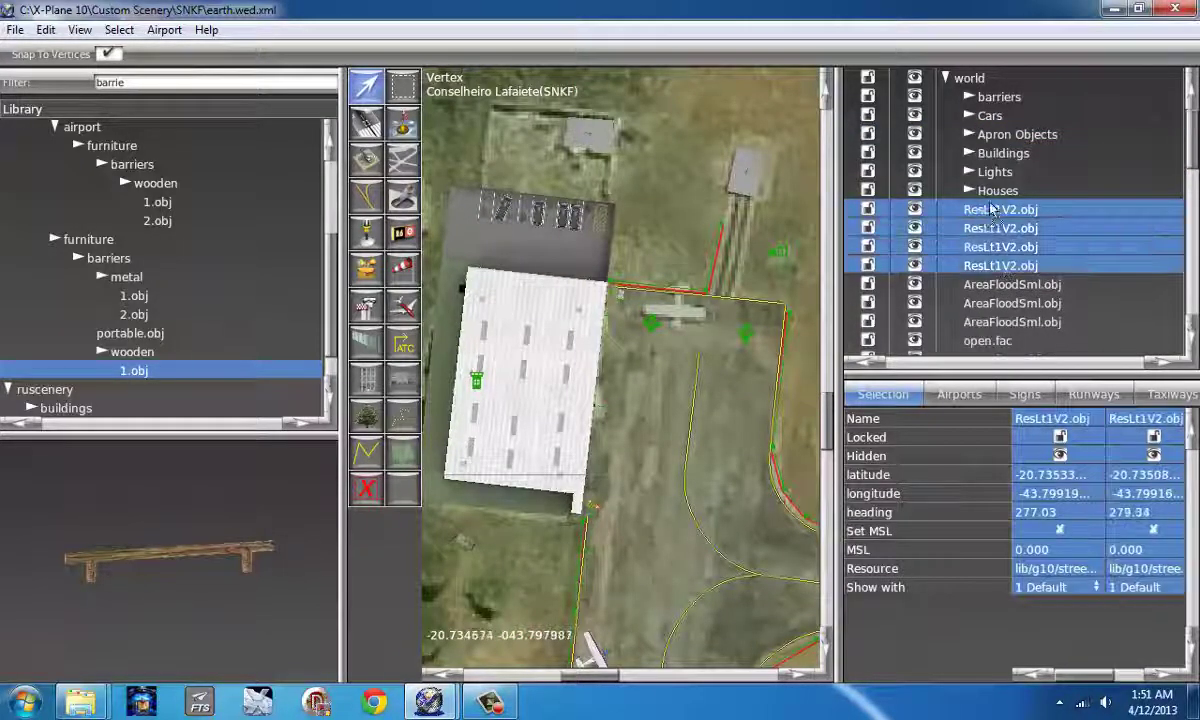
drag(990, 211, 940, 170)
click(996, 213)
shift+click(985, 246)
Step: Move the first ungrouped open.fac into the barriers group and B-RnchLH.obj into the Houses group
click(982, 209)
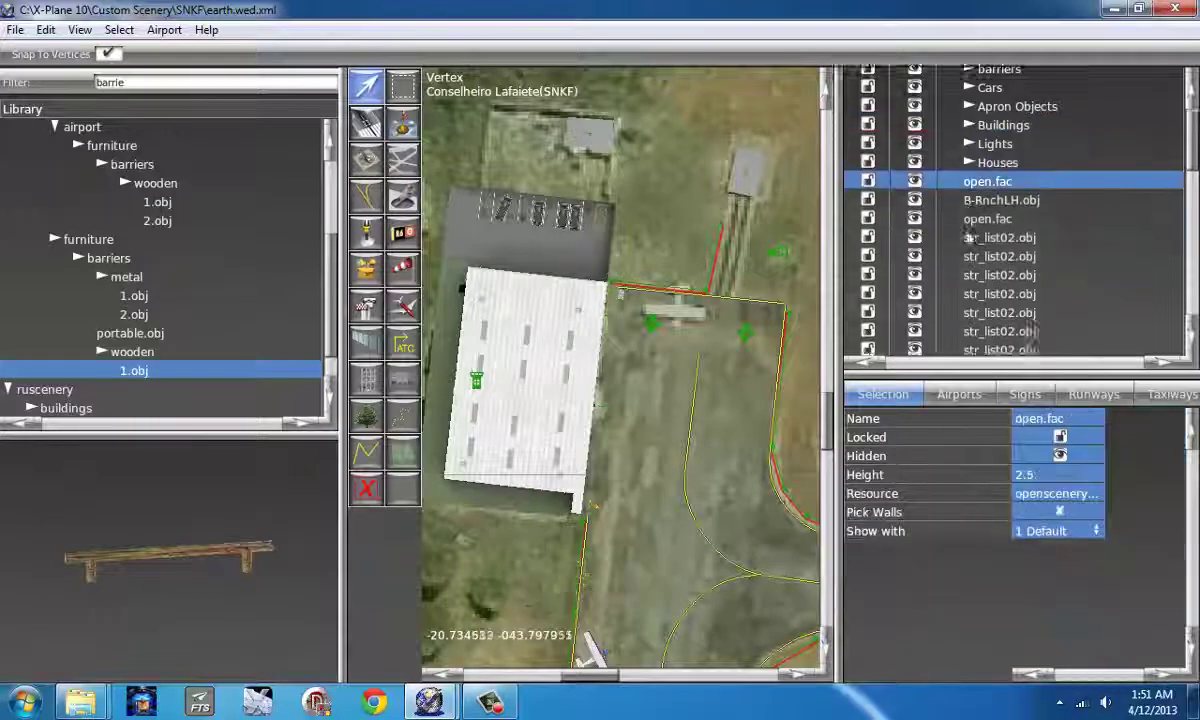
drag(1008, 113, 1000, 98)
click(997, 209)
scroll(670, 340, down, 10)
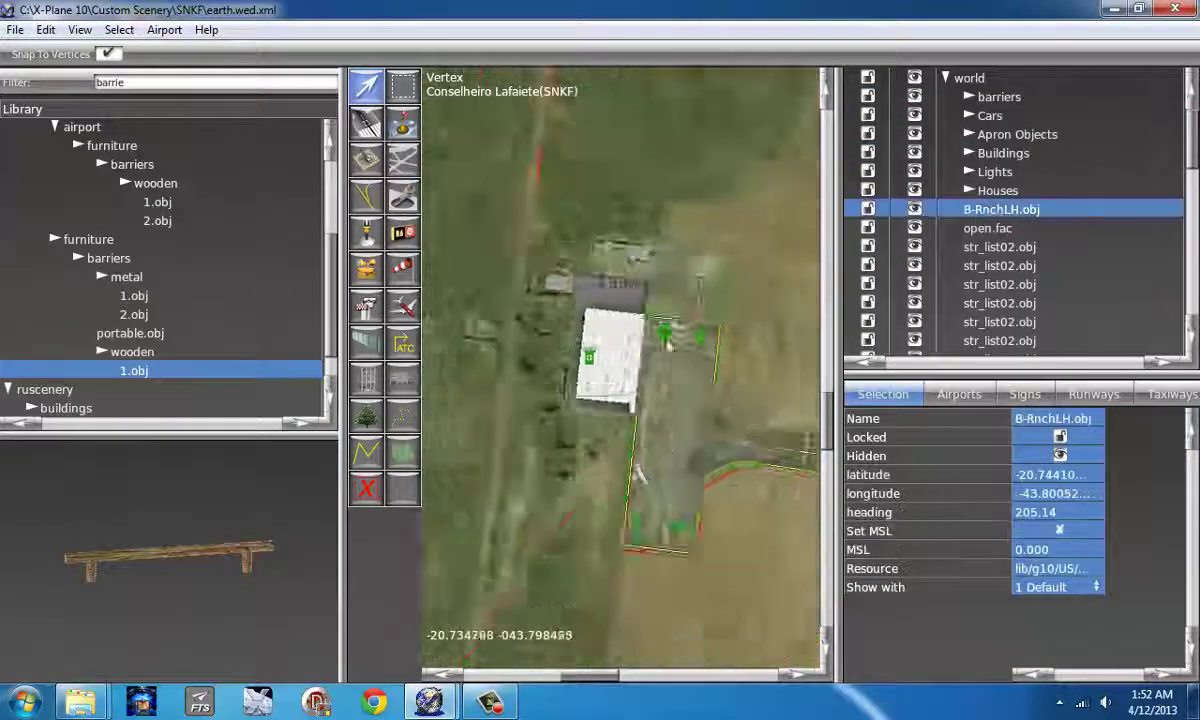
right_drag(683, 380, 721, 284)
drag(998, 209, 997, 190)
Step: Group all the str_list02.obj objects, name the group "trees" and collapse it
click(995, 228)
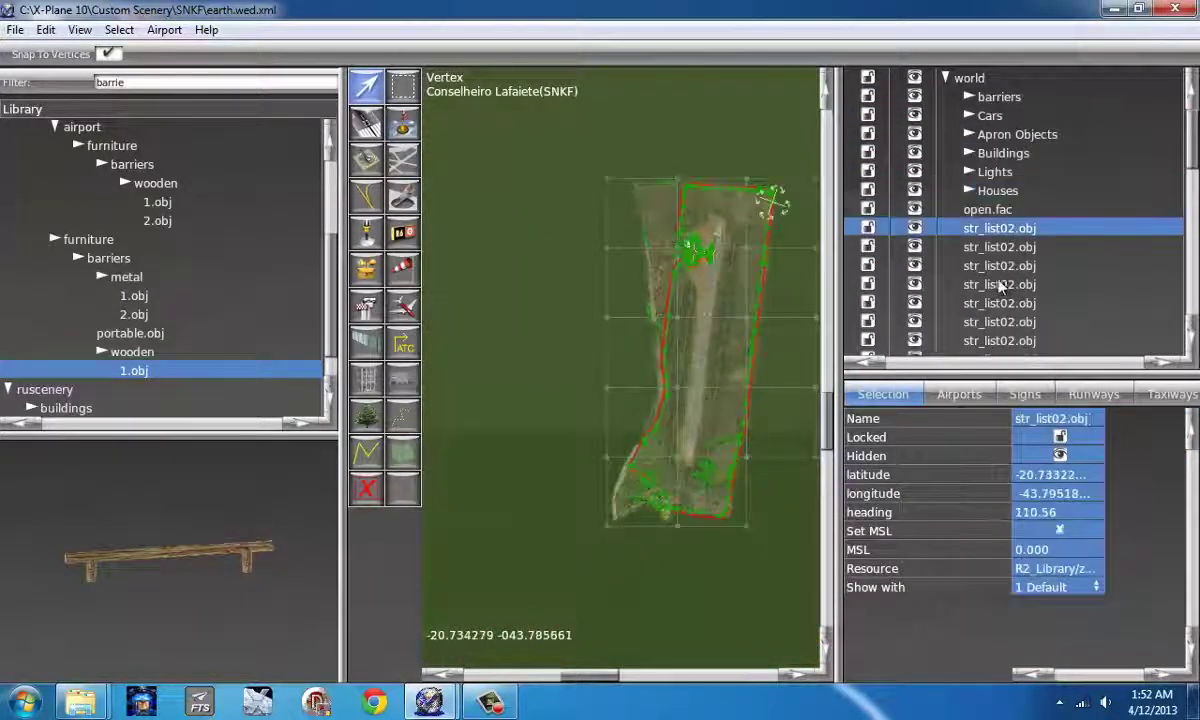
scroll(1000, 287, down, 5)
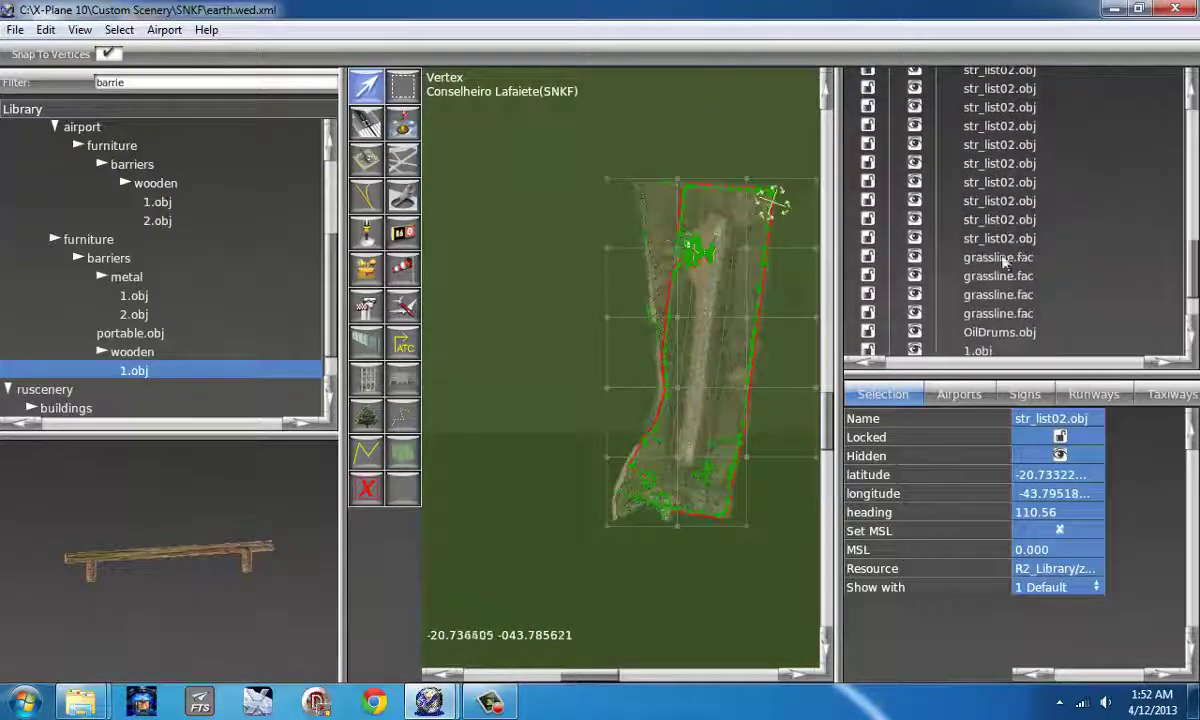
shift+click(1014, 241)
key(ctrl+g)
scroll(1033, 178, up, 10)
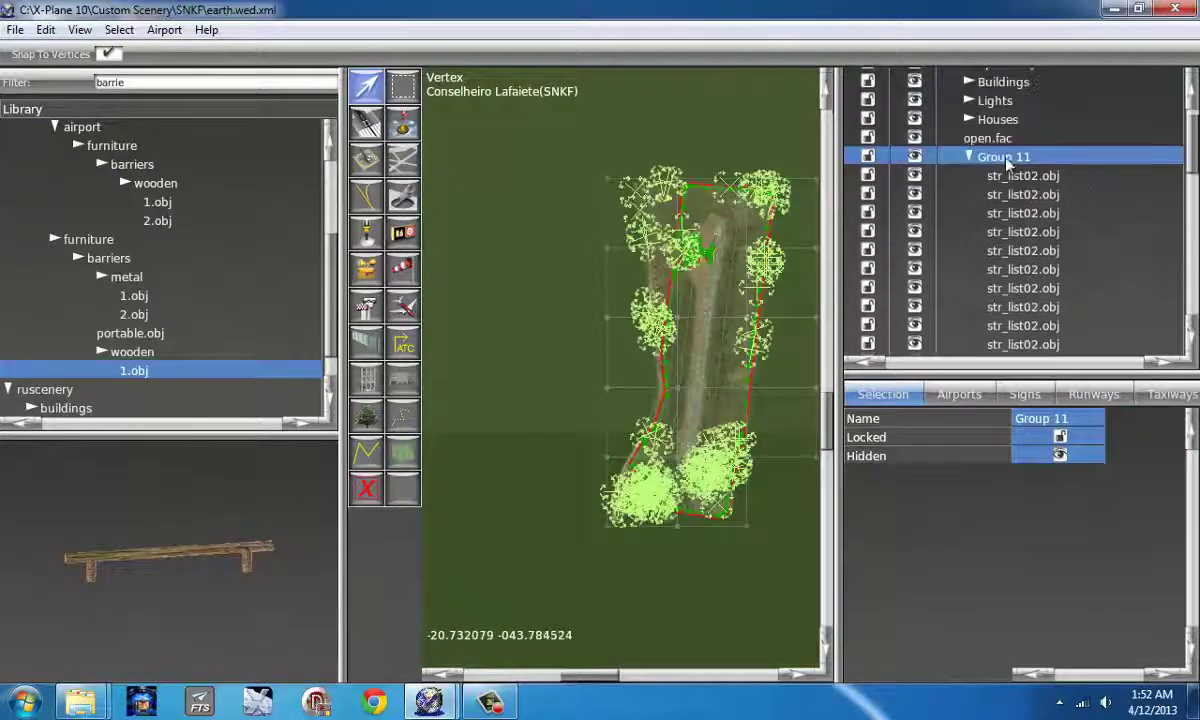
double_click(1006, 160)
text(trees)
key(Return)
click(969, 157)
Step: Group the four grassline.fac facades, name the group "grass" and collapse it
click(990, 176)
shift+click(990, 232)
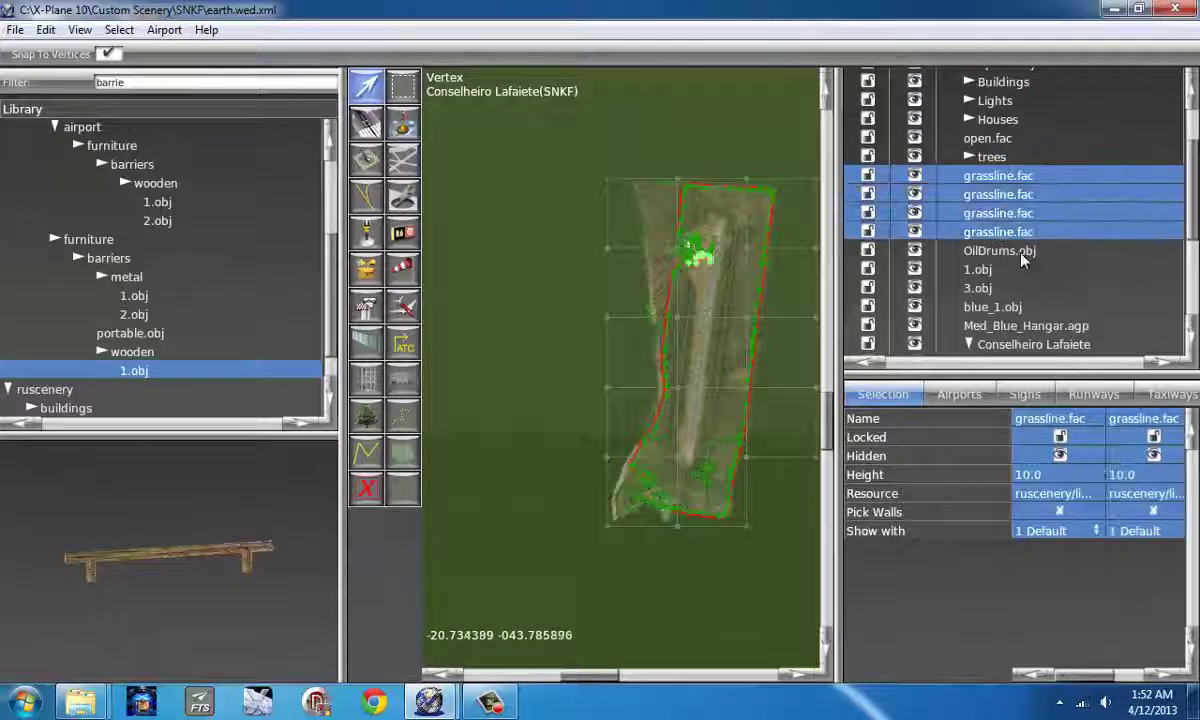
key(ctrl+g)
double_click(993, 175)
text(grass)
key(Return)
click(968, 175)
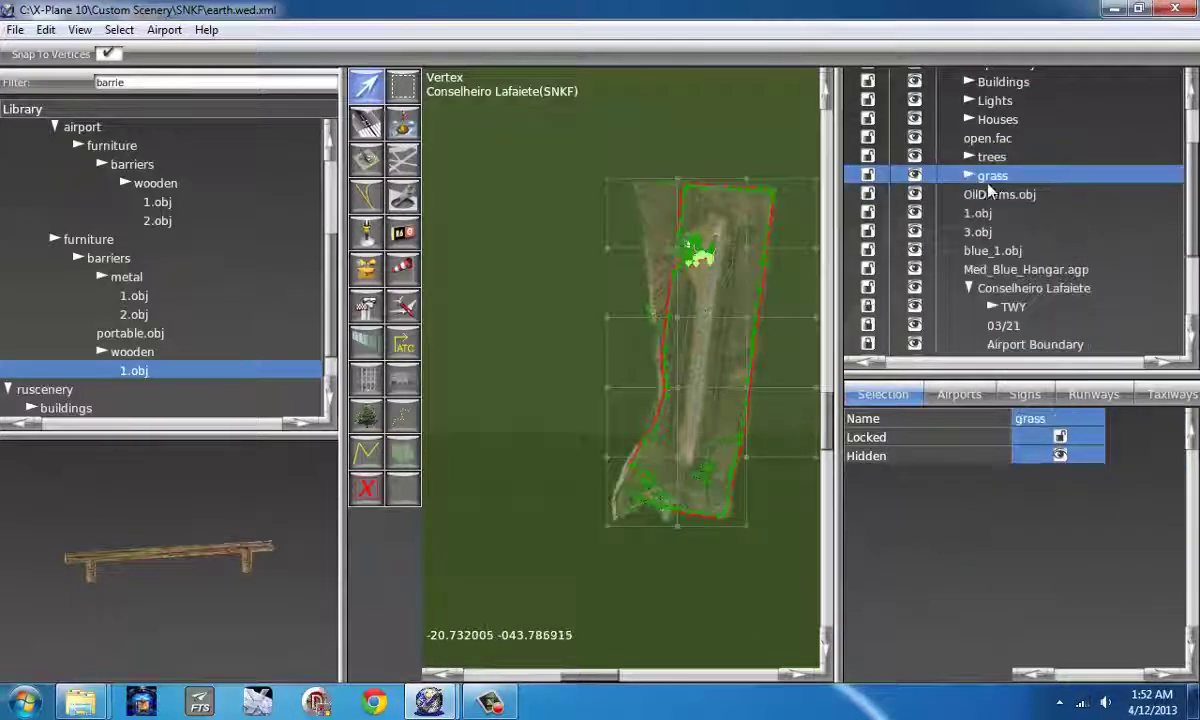
Step: Move OilDrums.obj, 1.obj, 3.obj and blue_1.obj into the Apron Objects group
click(990, 194)
scroll(986, 200, up, 3)
drag(1018, 163, 1015, 136)
click(983, 269)
scroll(738, 288, up, 12)
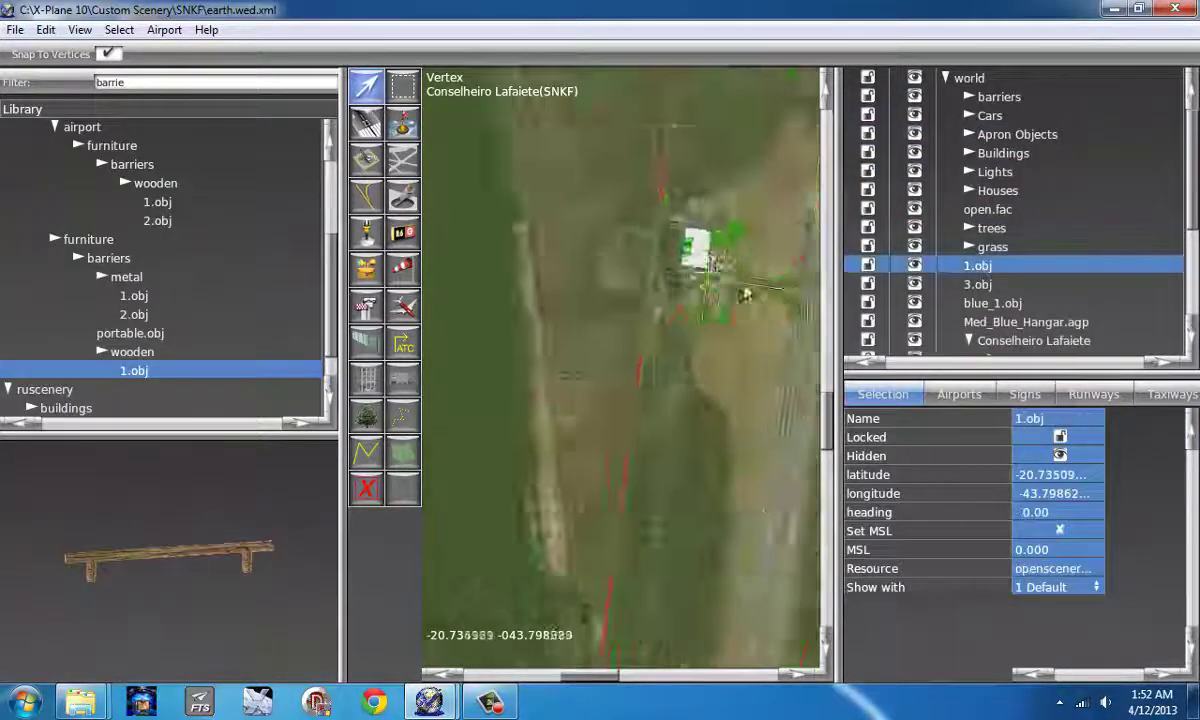
click(978, 289)
shift+click(980, 268)
drag(982, 268, 1027, 137)
click(984, 269)
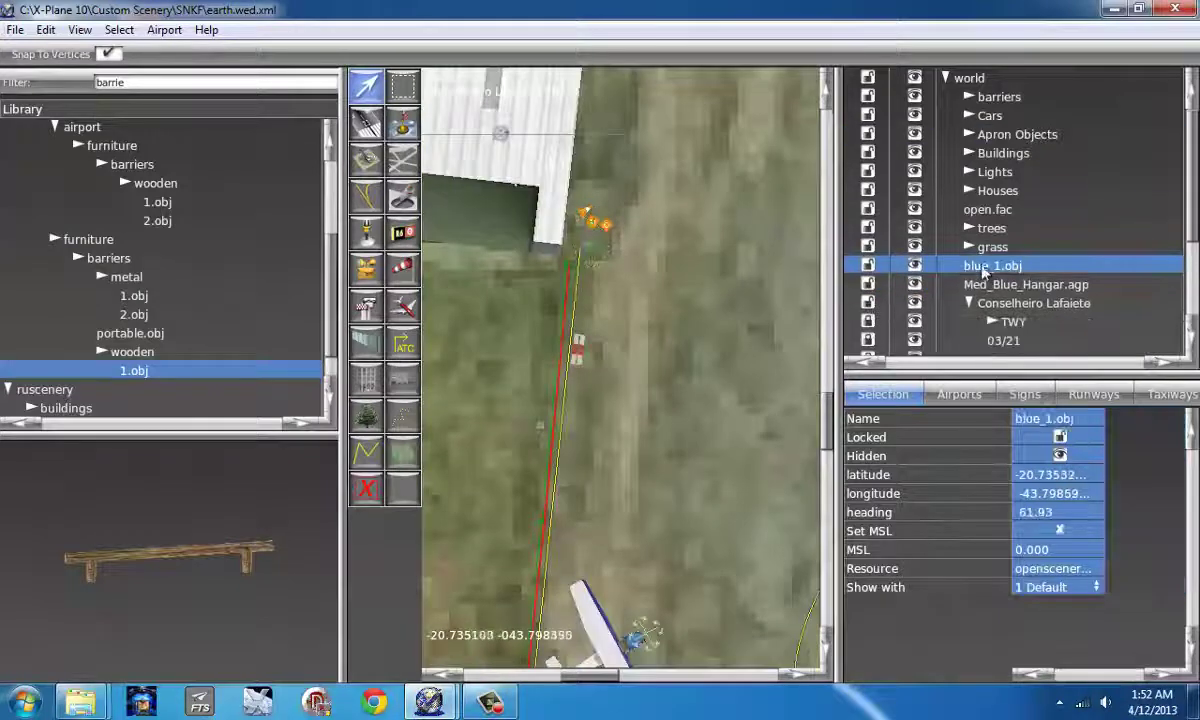
scroll(700, 395, down, 3)
drag(991, 270, 1012, 138)
Step: Move everything from the barriers group through Med_Blue_Hangar.agp into the Conselheiro Lafaiete airport
click(1002, 271)
scroll(674, 258, down, 4)
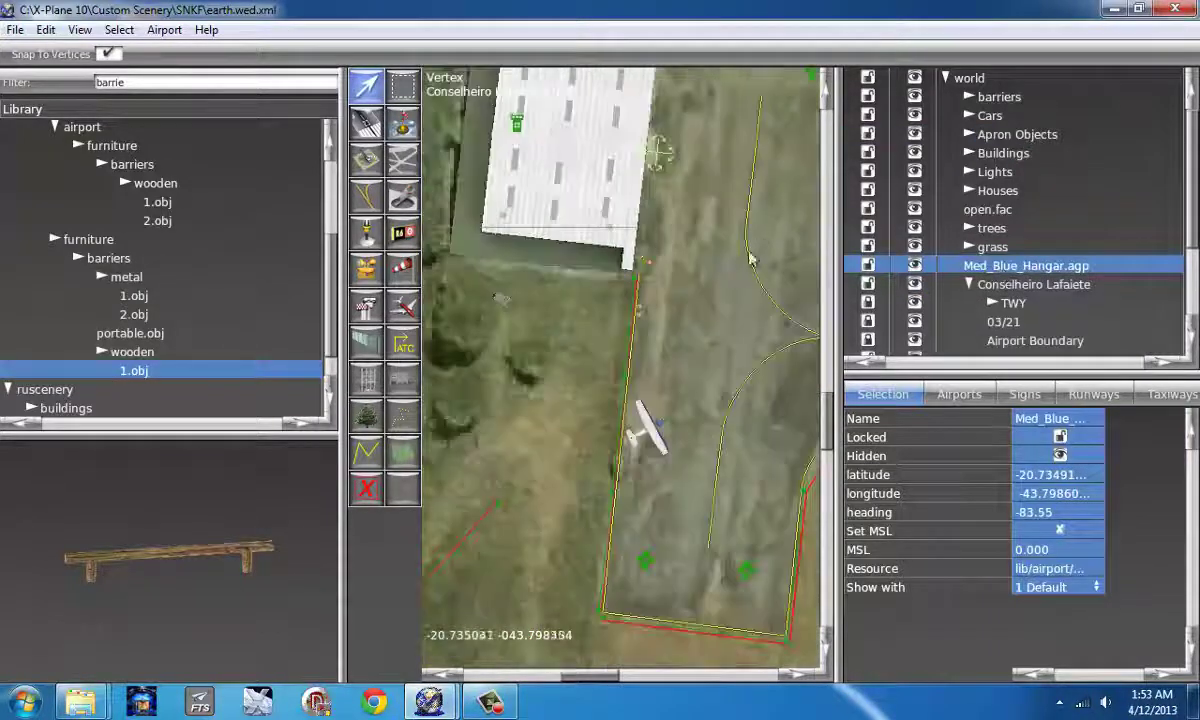
right_drag(752, 257, 748, 448)
shift+click(984, 97)
scroll(1001, 260, down, 2)
scroll(1001, 260, up, 2)
drag(1005, 264, 1016, 114)
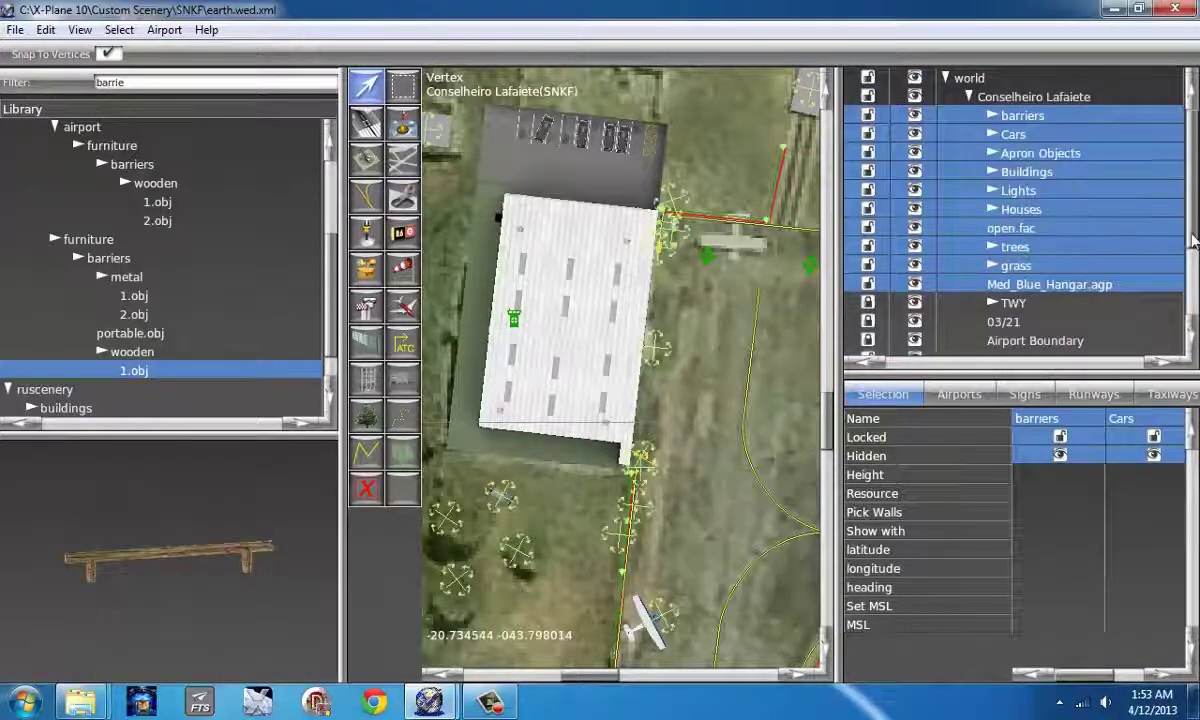
Step: Group the four ramp starts inside the airport, name the group "Ramps" and collapse it
drag(1192, 236, 1192, 320)
click(1012, 238)
shift+click(1037, 293)
key(ctrl+g)
double_click(1022, 238)
text(Ramps)
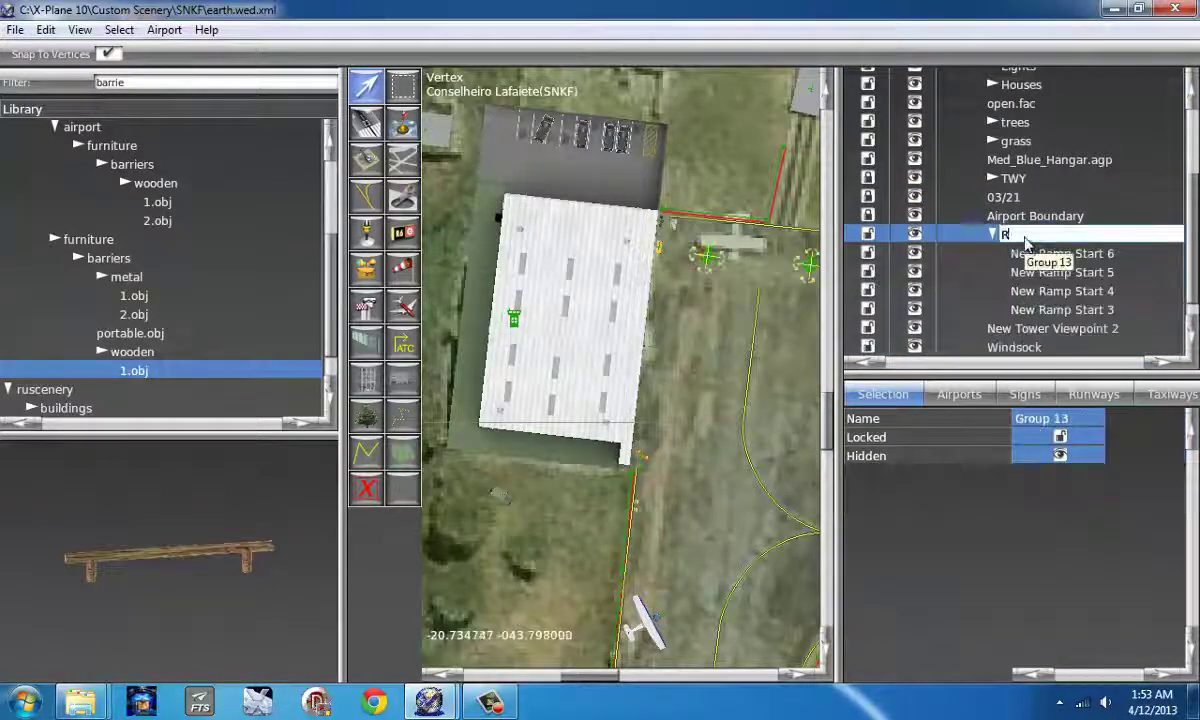
key(Return)
click(993, 236)
Step: Move New Tower Viewpoint 2 into the Apron Objects group
click(1070, 313)
scroll(1066, 318, up, 1)
drag(1050, 325, 1039, 105)
Step: Reorder the airport's entries so that Airport Boundary sits below Windsock and runway 03/21 below Ramps
click(1026, 330)
drag(1012, 296, 1012, 336)
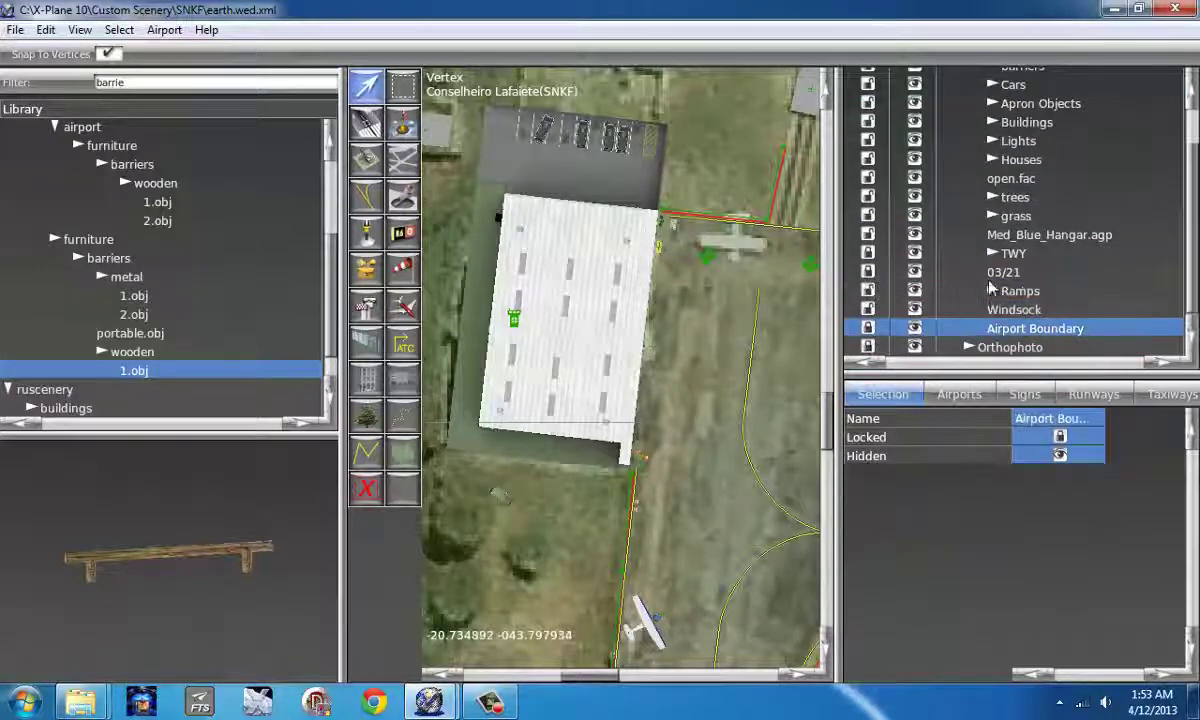
drag(1003, 272, 1000, 300)
Step: Move the remaining open.fac into the airport's barriers group
click(1018, 238)
scroll(1036, 240, up, 2)
drag(1008, 231, 1018, 117)
Step: Place Med_Blue_Hangar.agp first among the airport's entries and collapse the Conselheiro Lafaiete airport
click(1040, 270)
drag(1045, 272, 954, 110)
scroll(999, 281, down, 1)
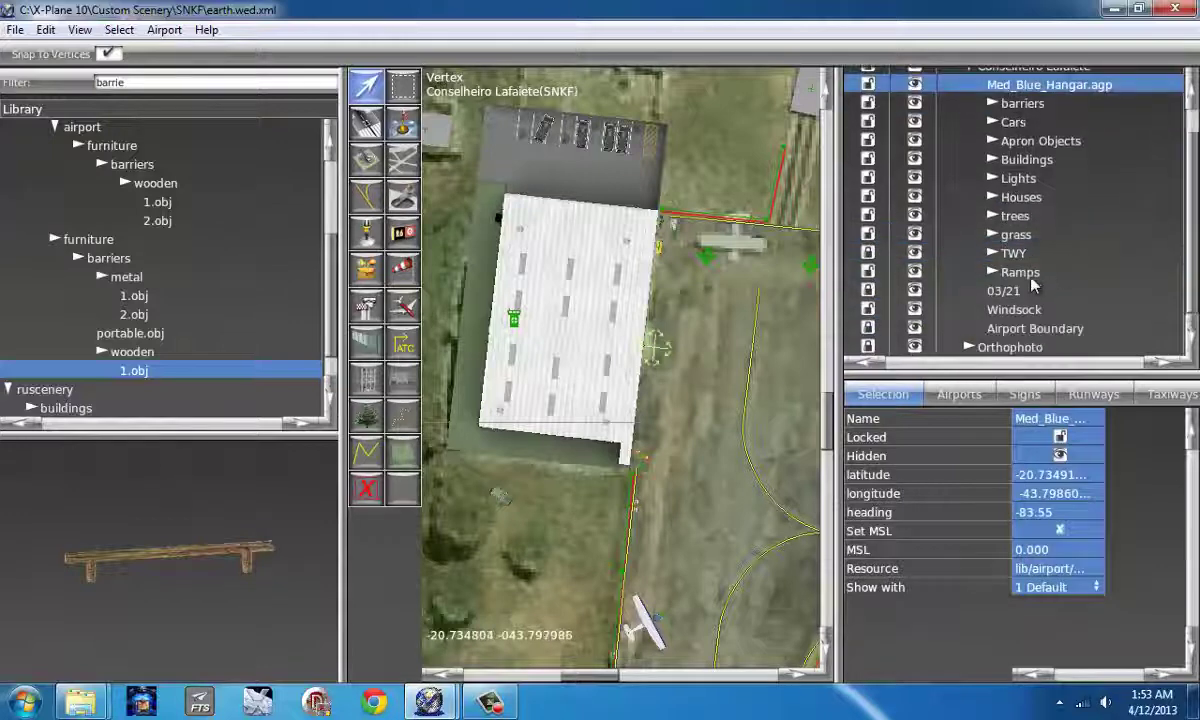
scroll(999, 281, up, 1)
click(968, 97)
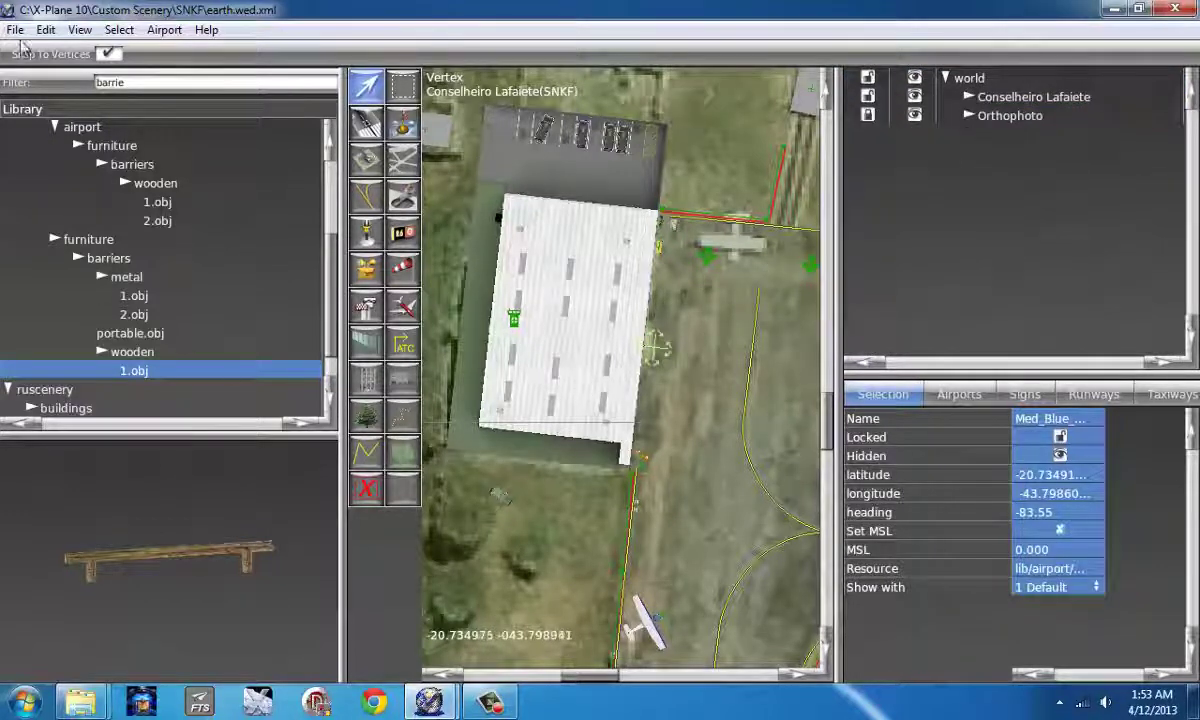
Step: Clear the library filter and narrow the library and hierarchy areas to enlarge the map
drag(124, 83, 91, 76)
key(BackSpace)
click(8, 240)
drag(340, 265, 157, 265)
drag(842, 375, 912, 375)
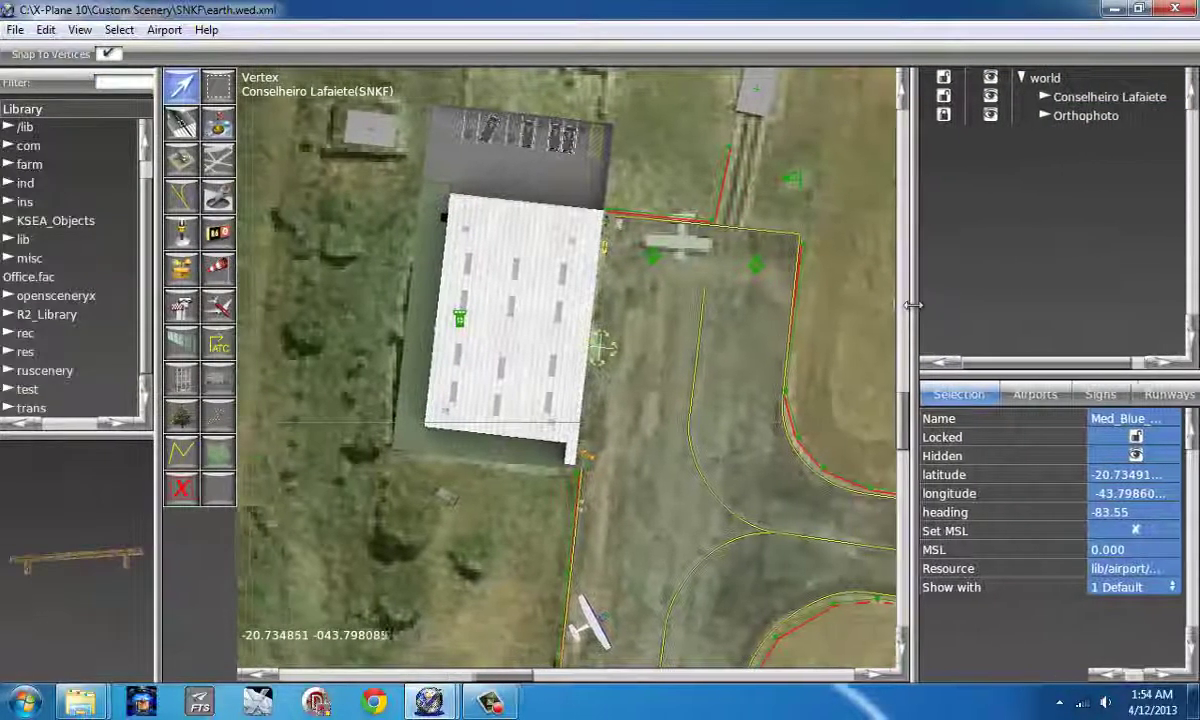
Step: Zoom the map to the whole scenery package
scroll(620, 300, down, 5)
click(80, 30)
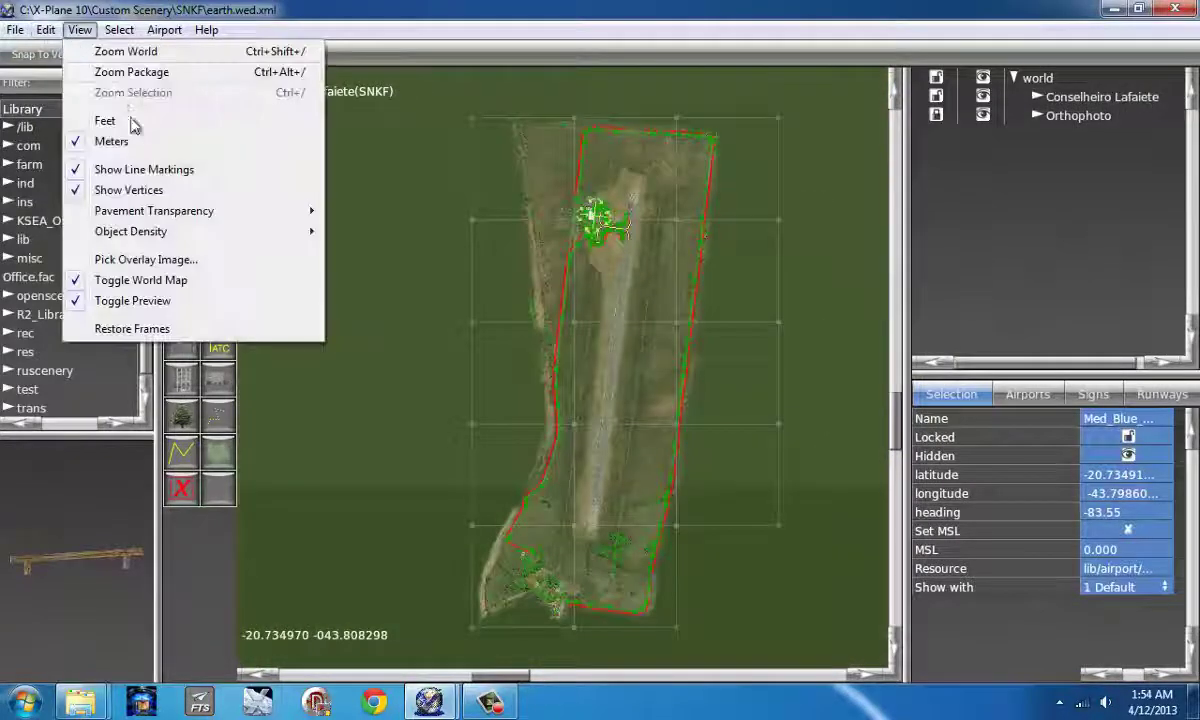
click(161, 70)
Step: Expand the Conselheiro Lafaiete airport and its Ramps group to list the ramp starts
click(1039, 97)
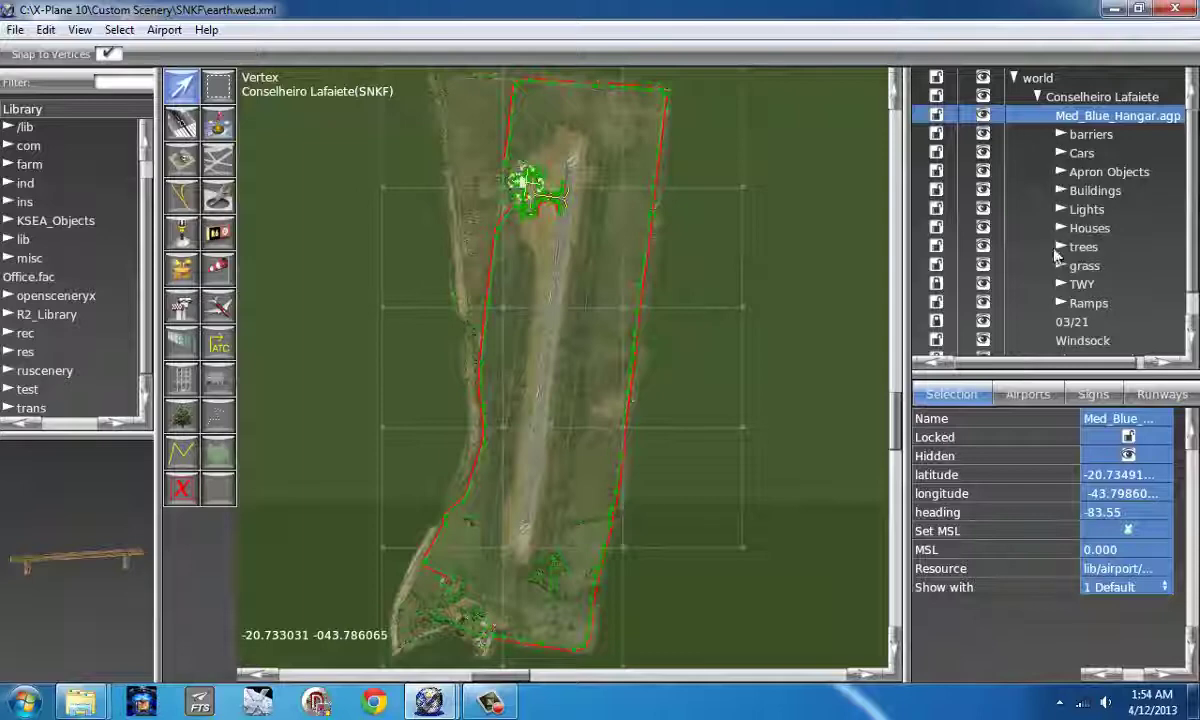
click(1188, 267)
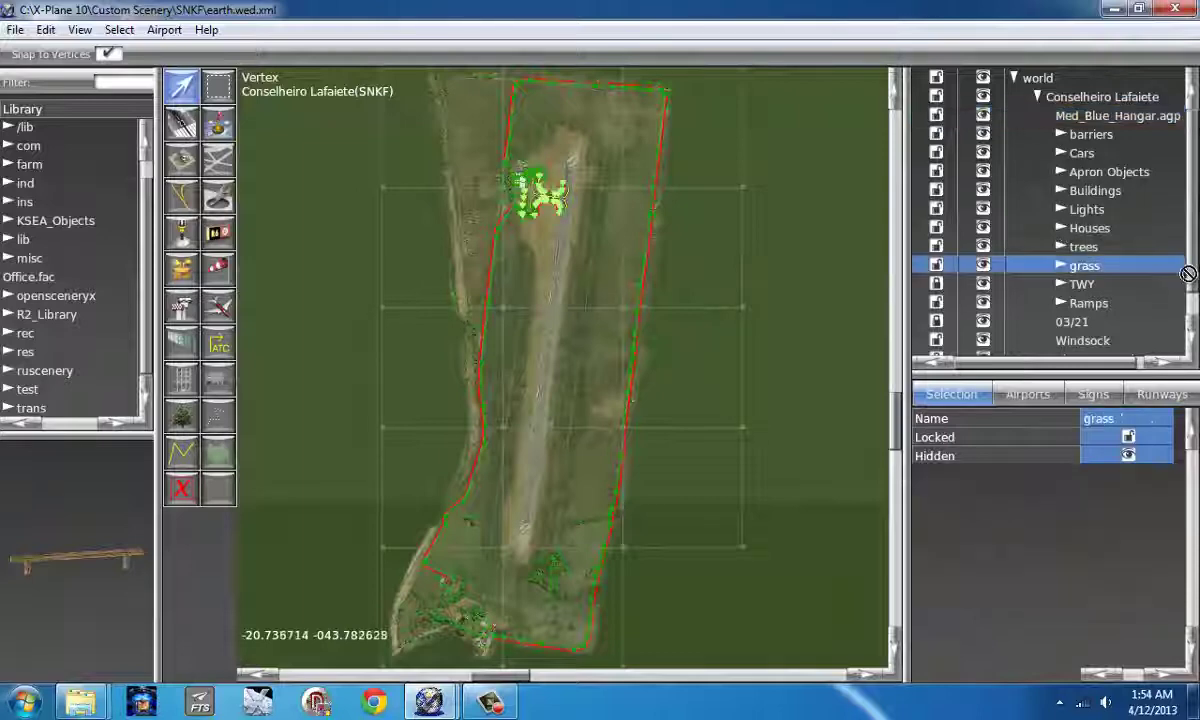
drag(1146, 258, 1153, 262)
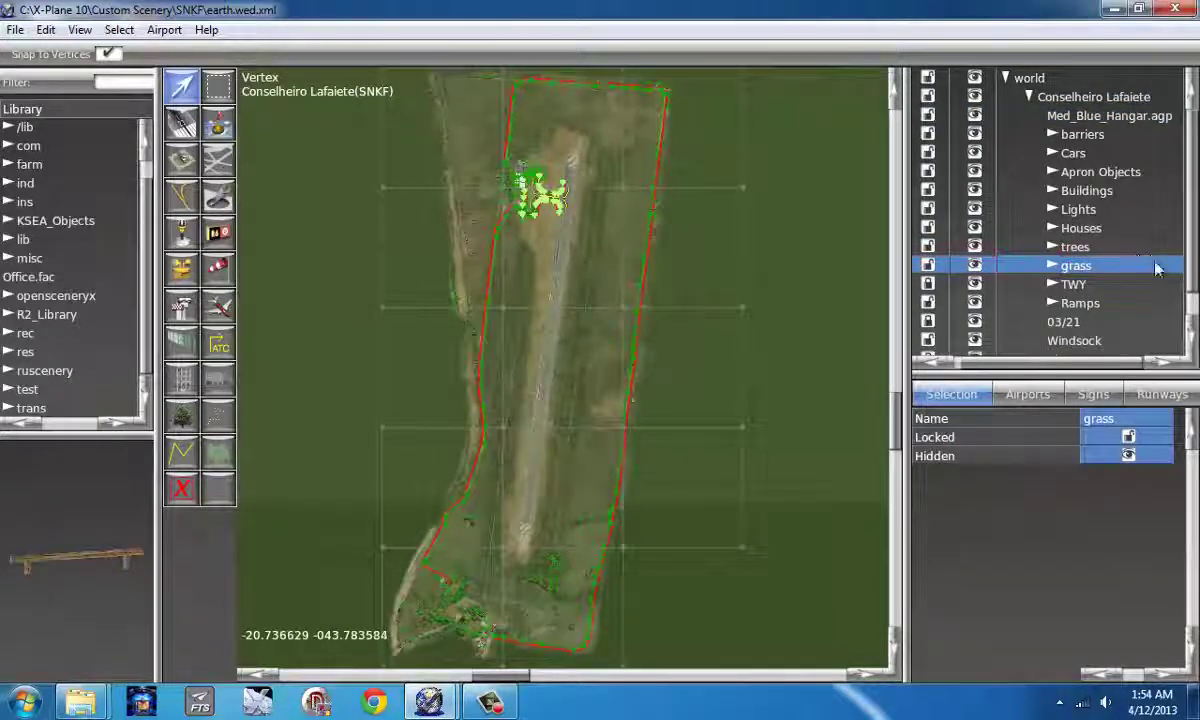
double_click(1080, 304)
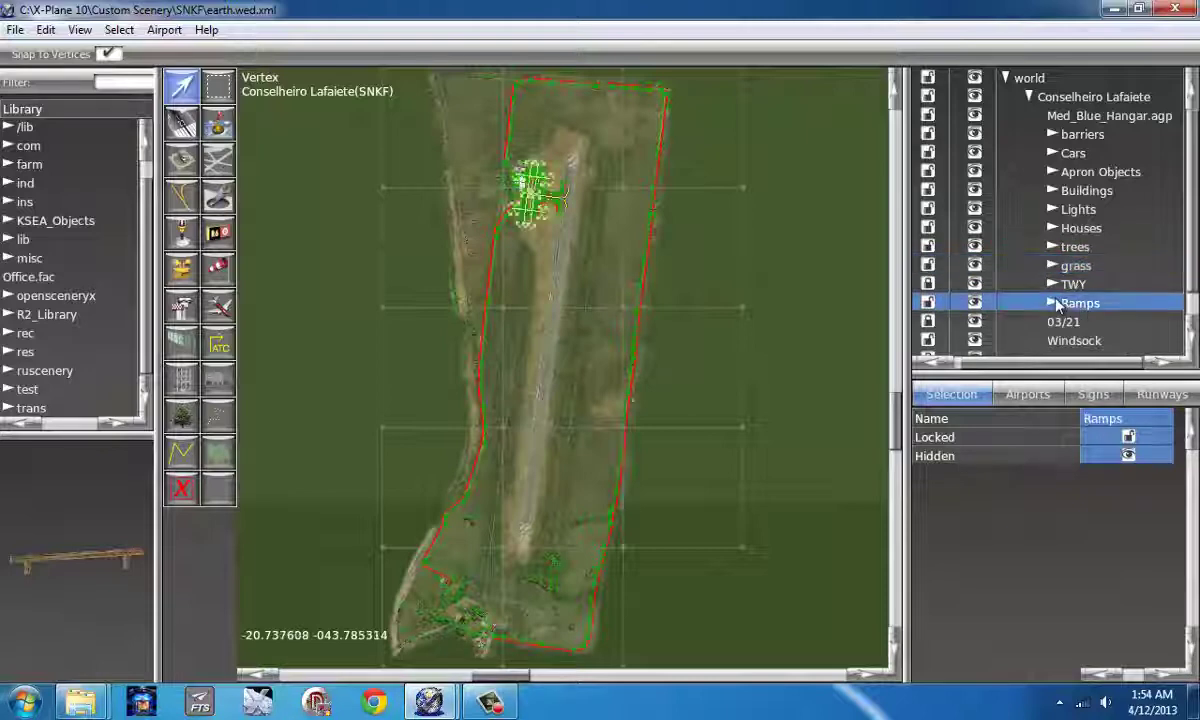
scroll(1192, 253, down, 5)
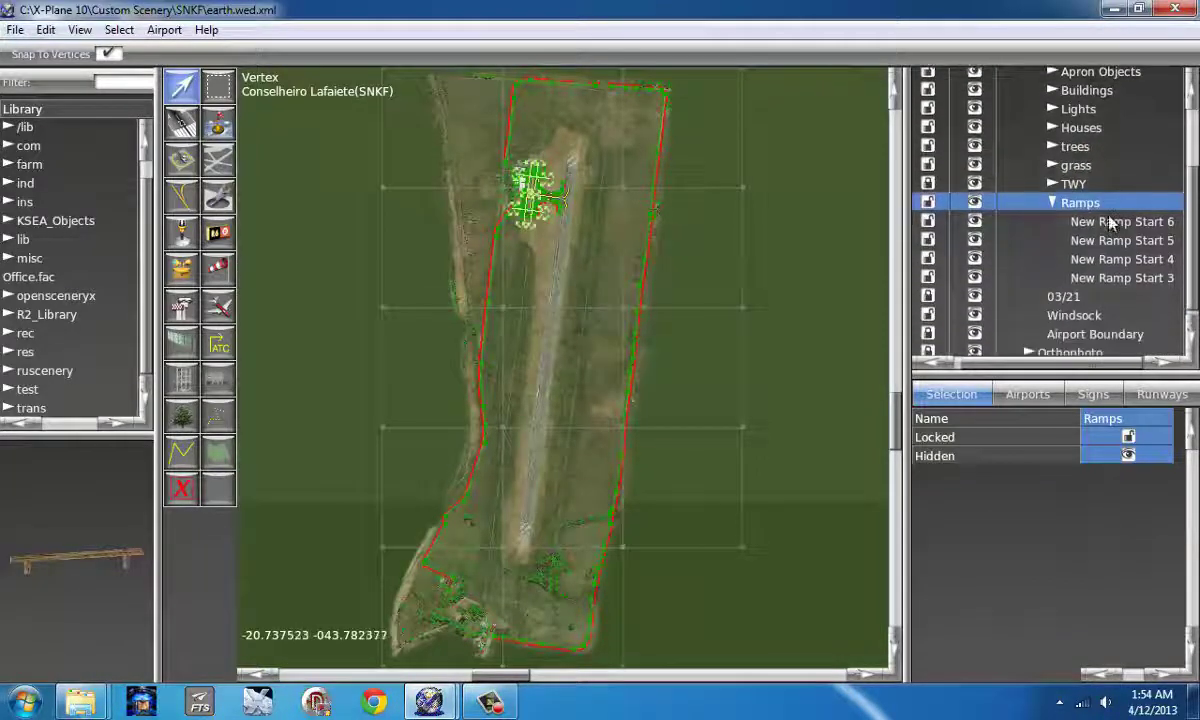
Step: Rename New Ramp Start 6 as "Patio 1"
click(1110, 222)
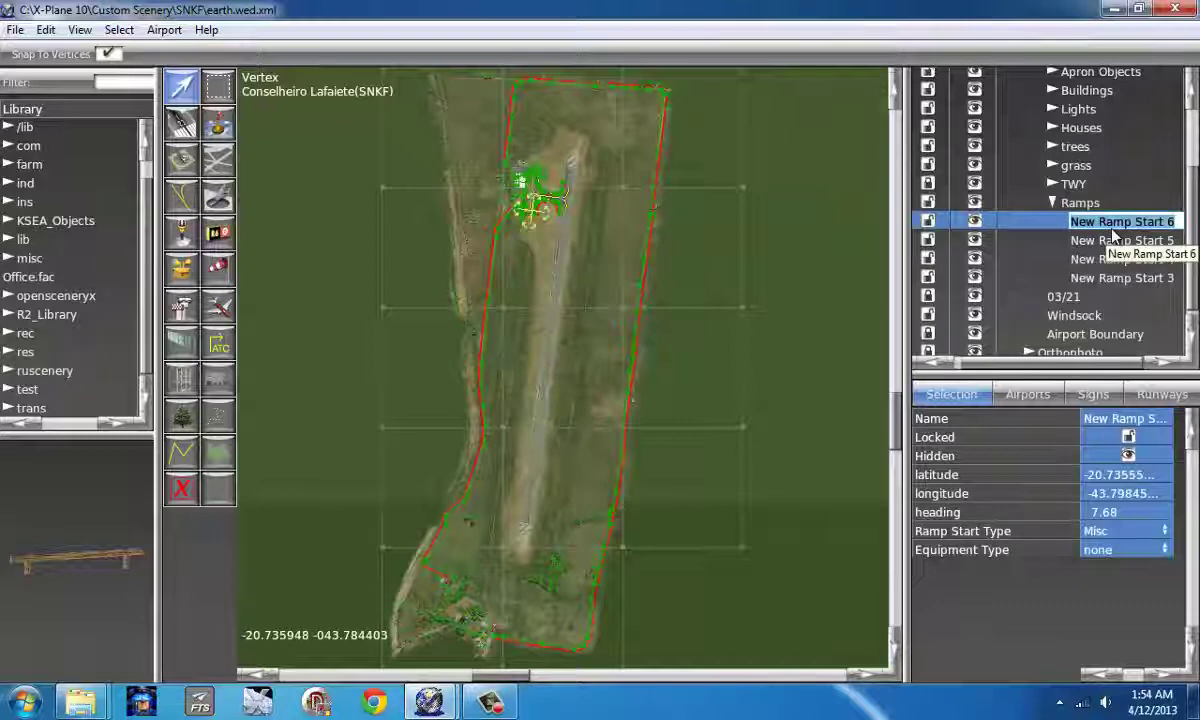
text(P)
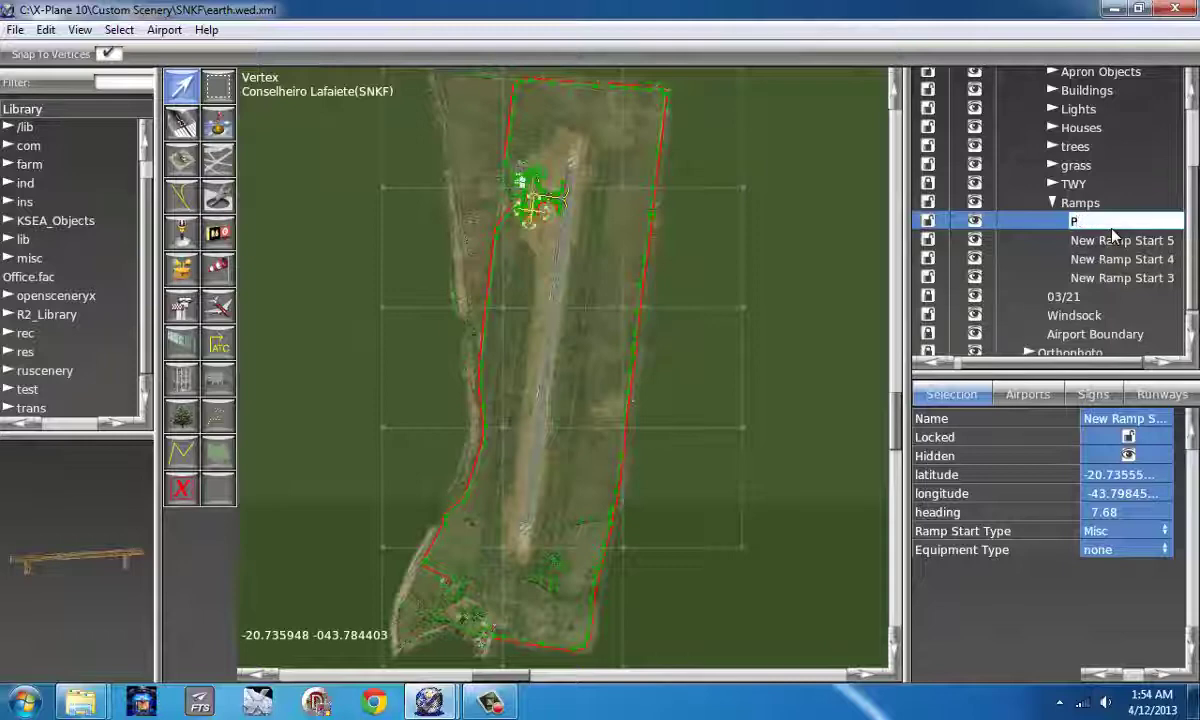
text(atio 1)
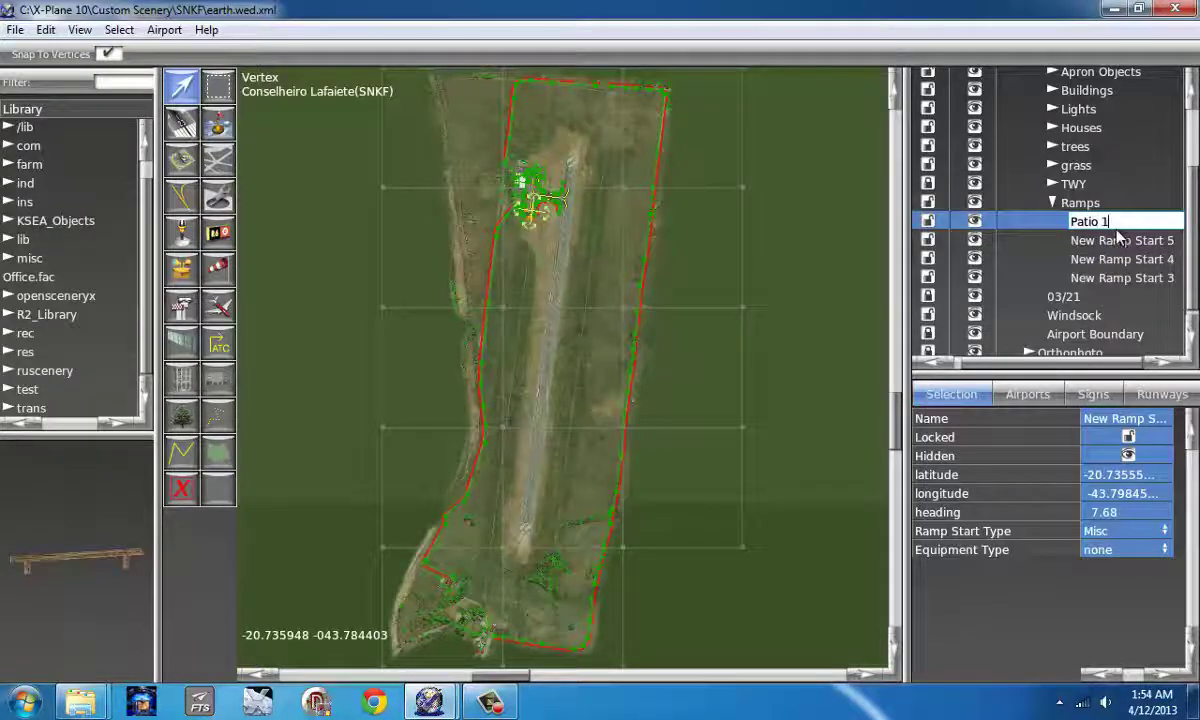
key(Return)
Step: Rename the ramp start at the apron's southeast corner as "Patio 3" and New Ramp Start 5 as "Patio 4"
click(1116, 240)
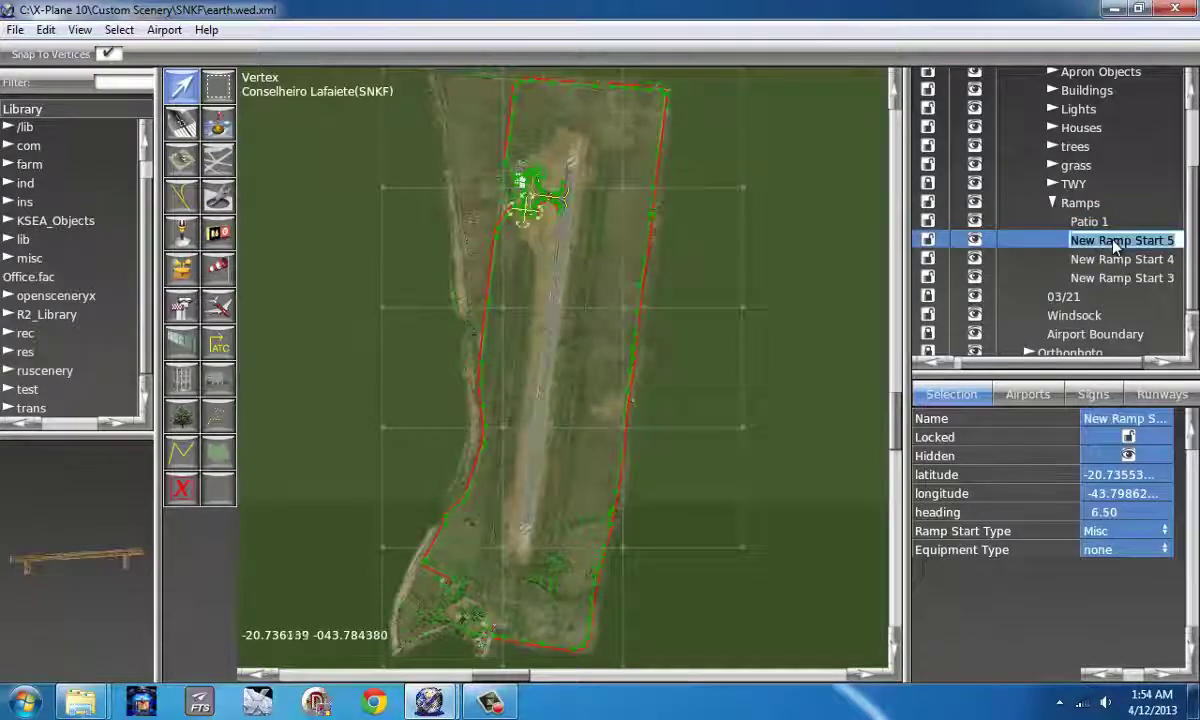
scroll(480, 166, up, 11)
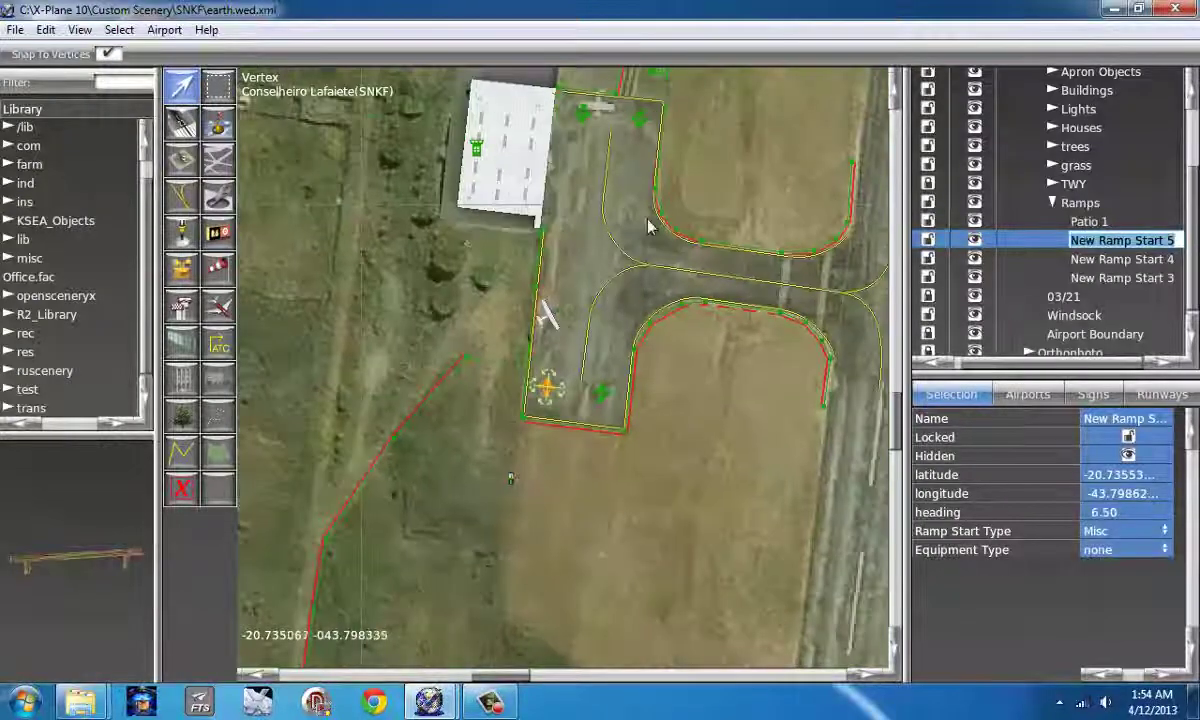
right_drag(648, 228, 638, 345)
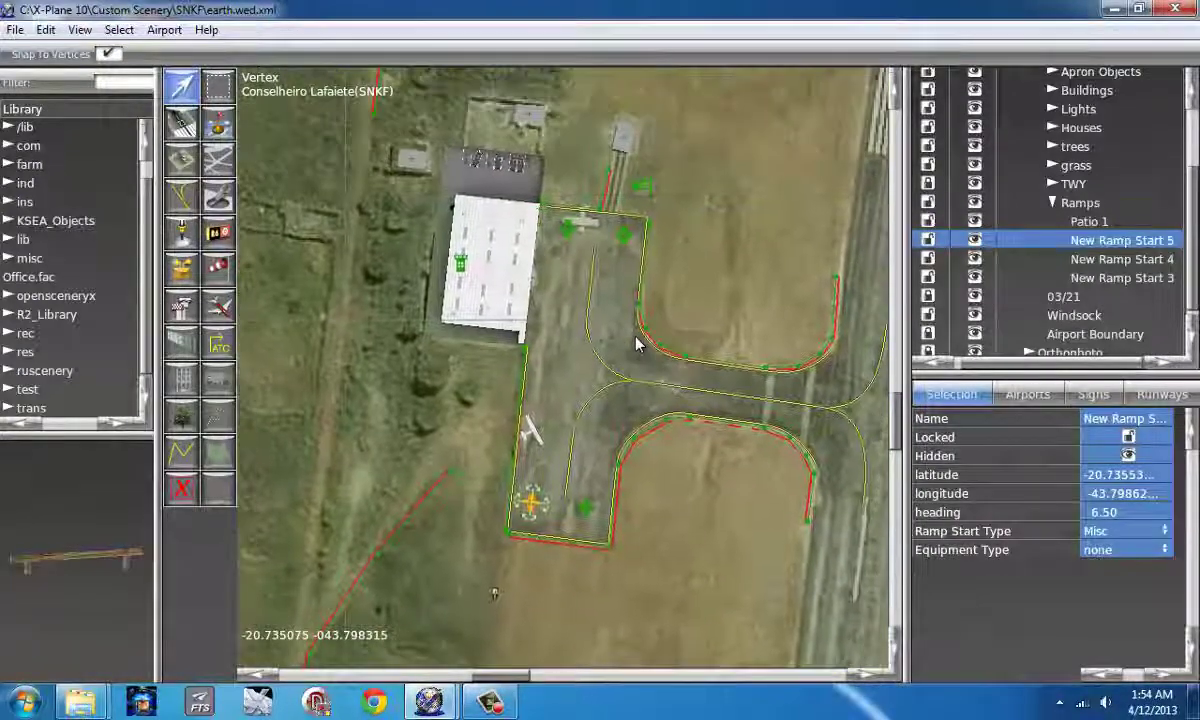
click(1089, 222)
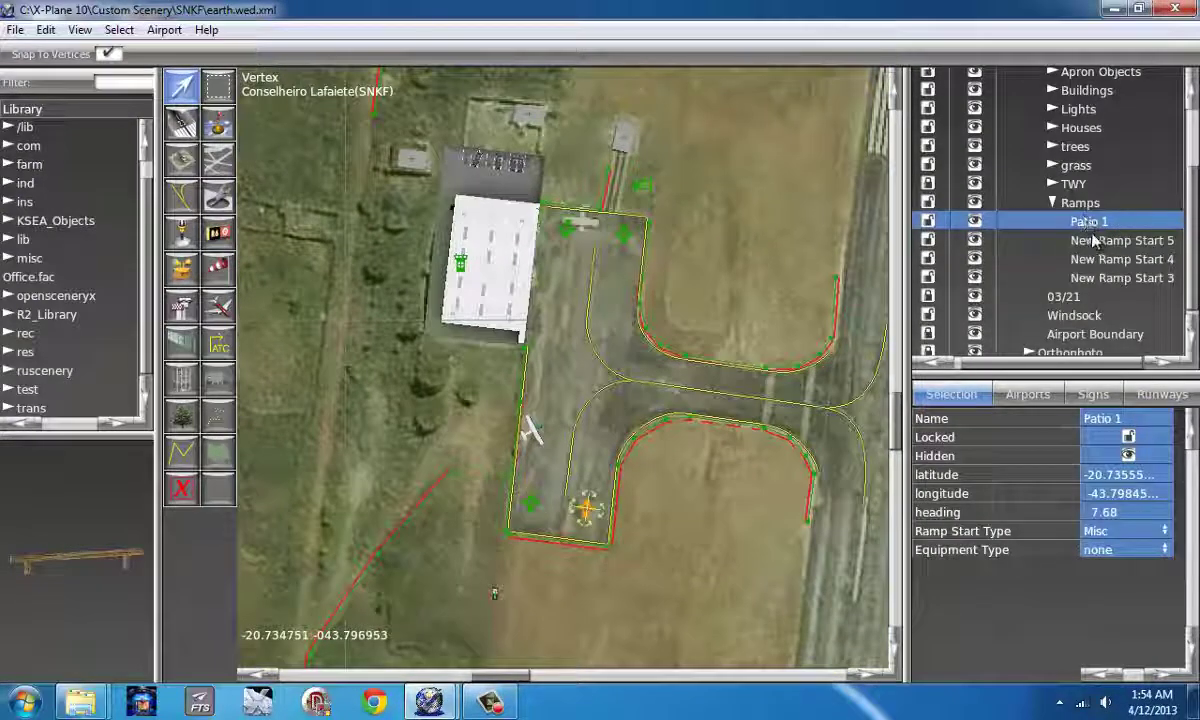
click(1089, 222)
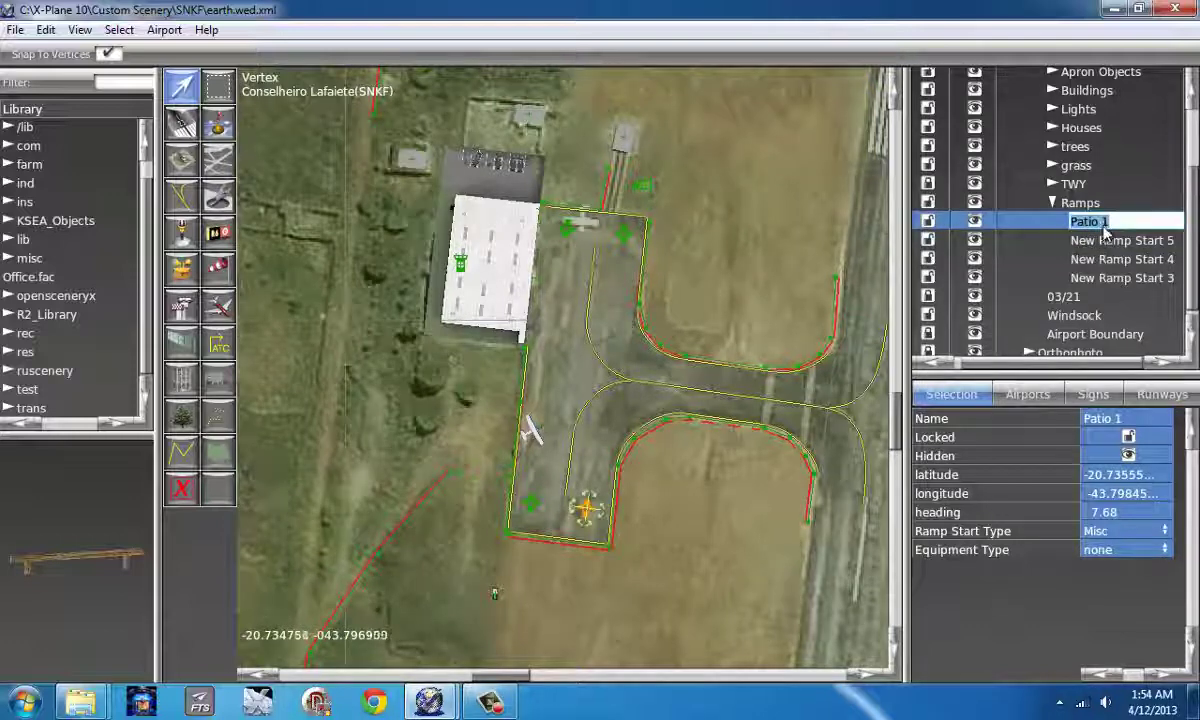
key(BackSpace)
text(3)
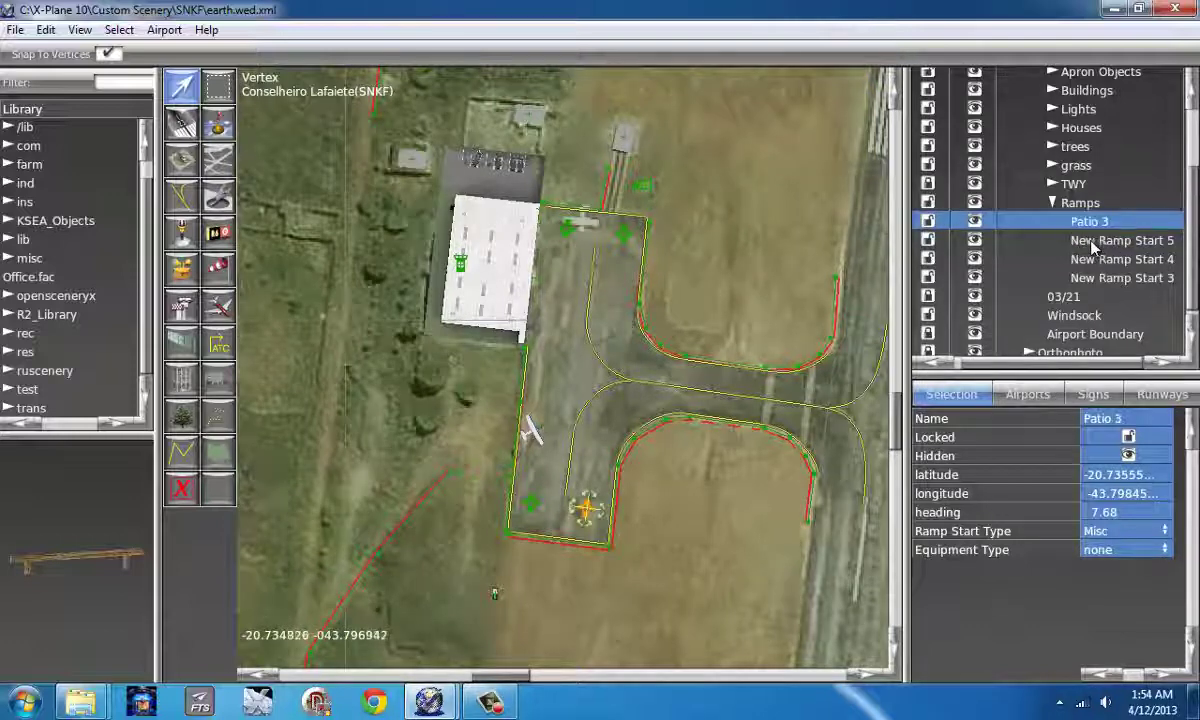
click(1115, 244)
click(1104, 246)
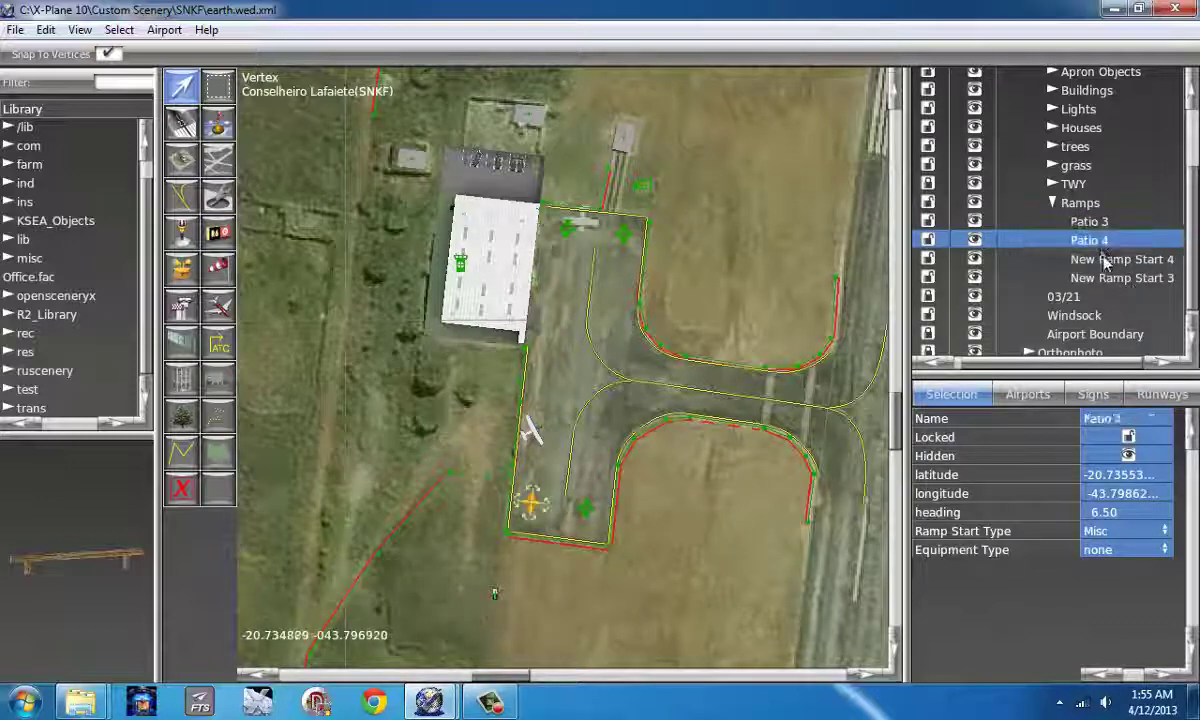
Step: Rename New Ramp Start 4 in the Ramps group as "Patio 1"
click(1115, 262)
click(1116, 264)
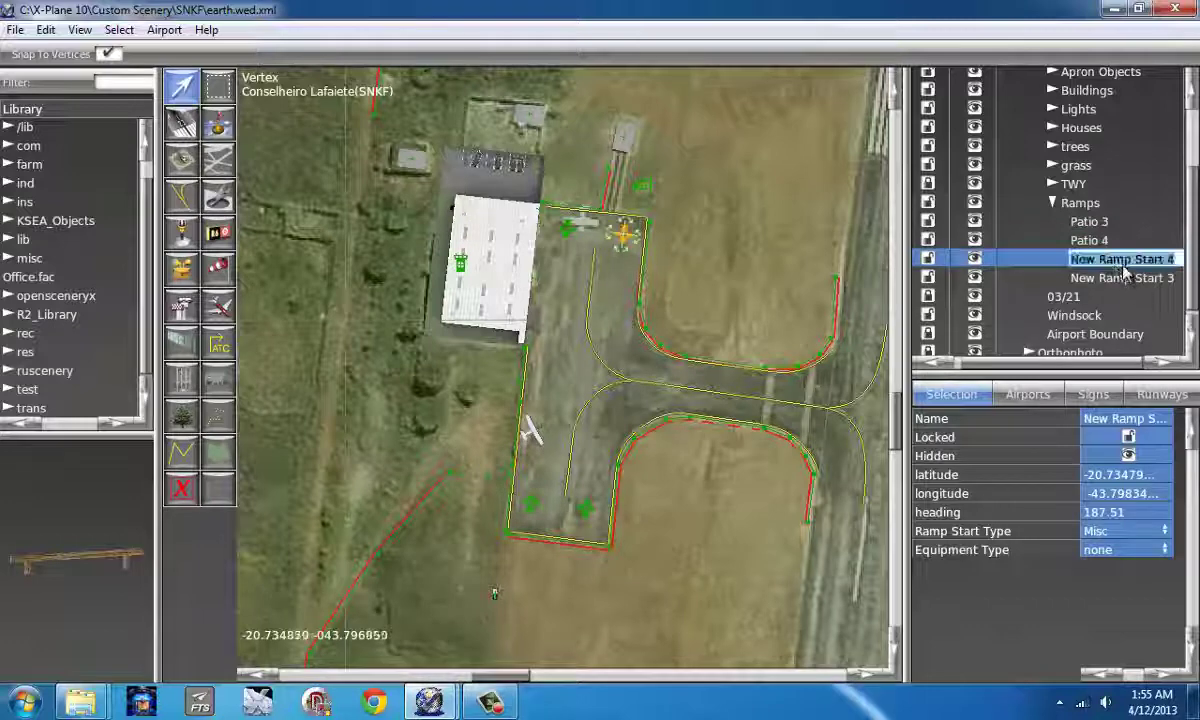
text(Patio)
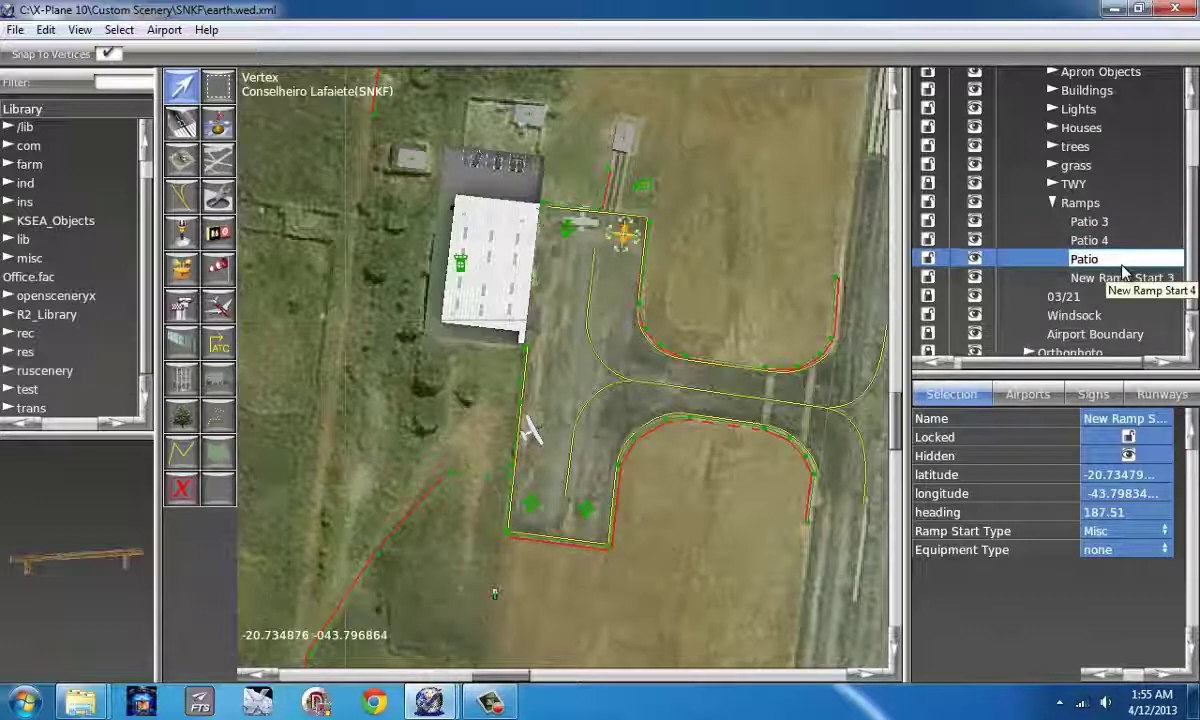
text( 1)
Step: Rename New Ramp Start 3 in the Ramps group as "Patio 2"
click(1114, 279)
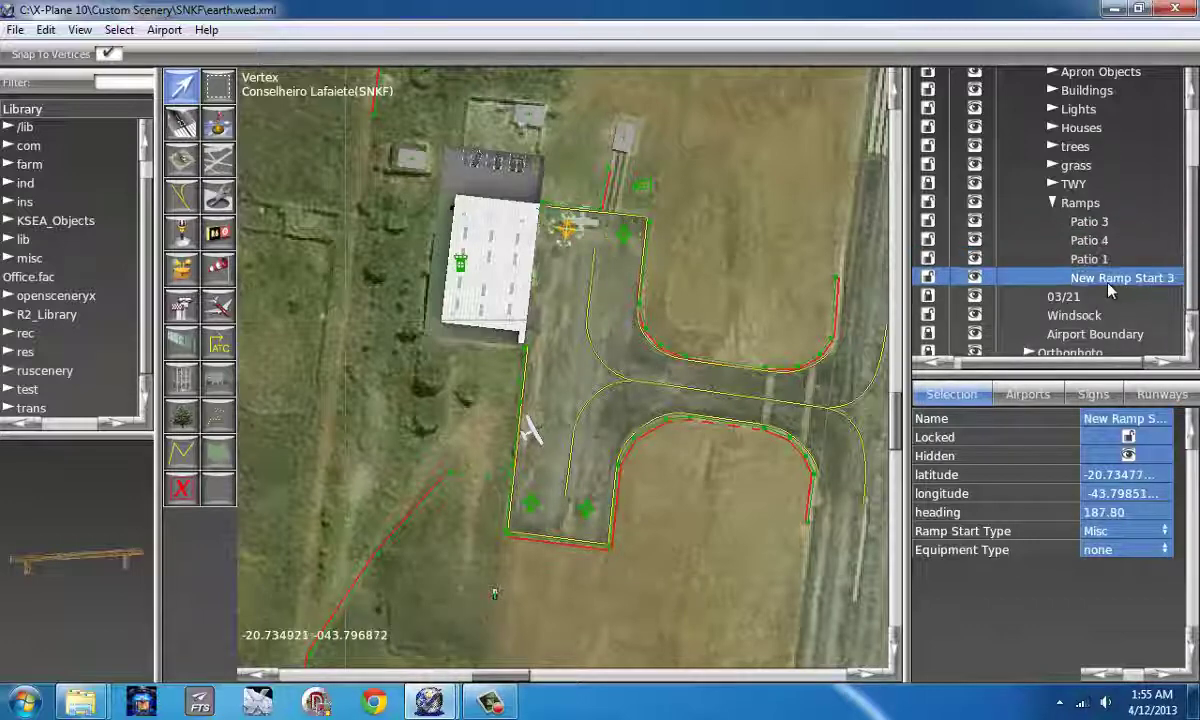
click(1113, 281)
text(Pa)
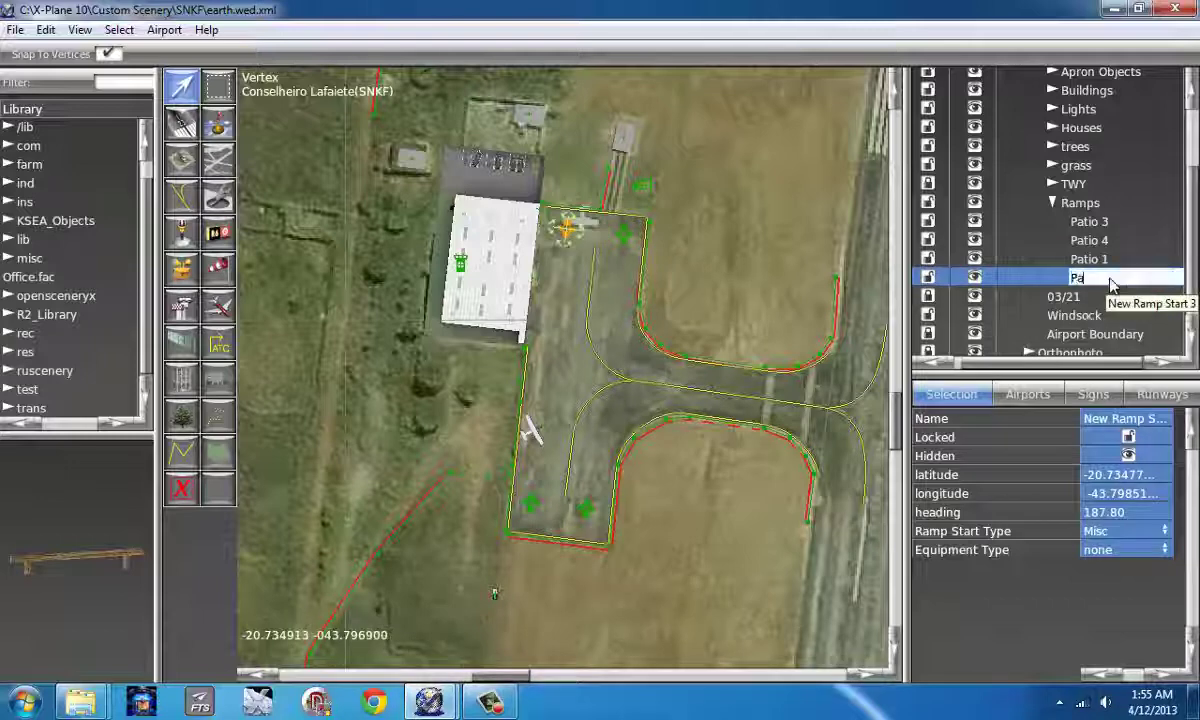
text(tio 2)
key(Return)
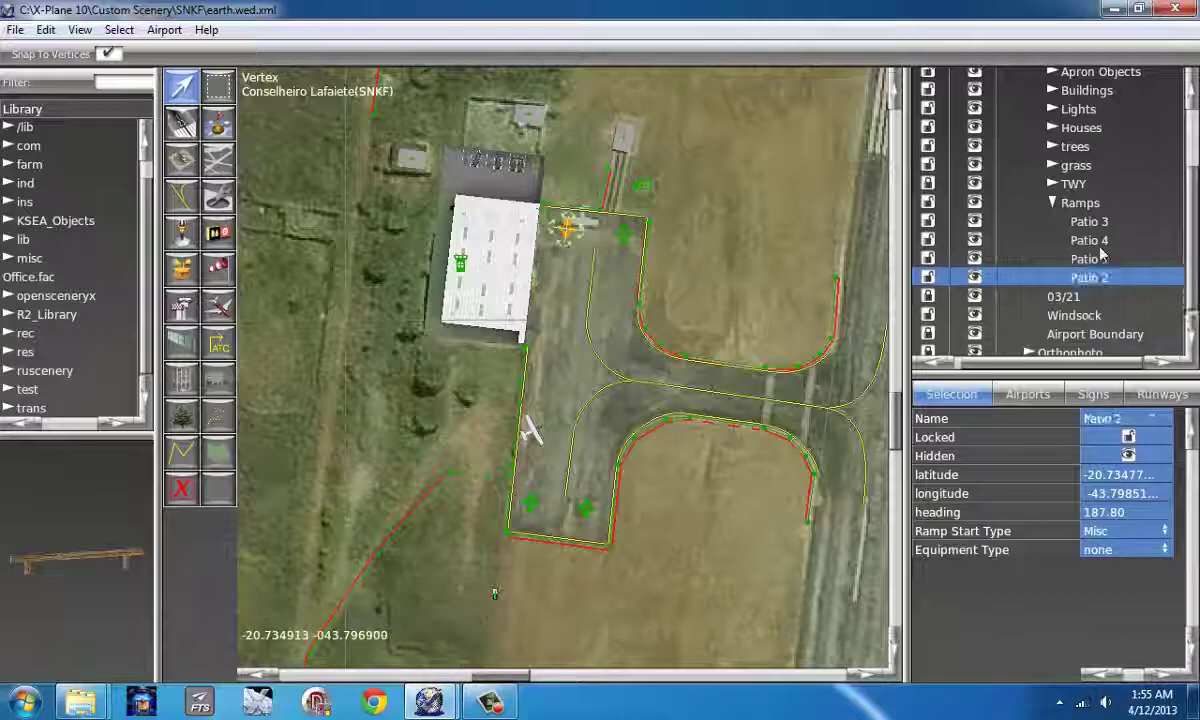
Step: Reorder the ramp starts within the Ramps group so that Patio 1 comes first, and collapse the group
click(1108, 260)
drag(1113, 230, 1112, 220)
click(1118, 260)
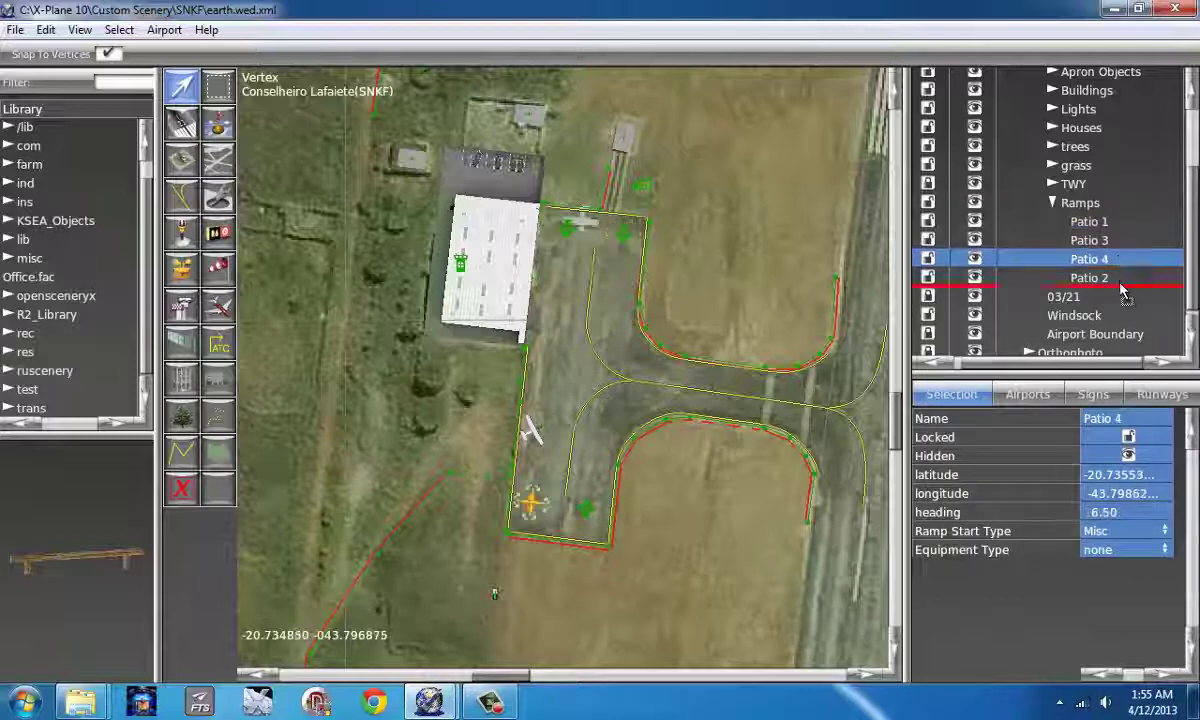
drag(1121, 290, 1036, 233)
click(1054, 203)
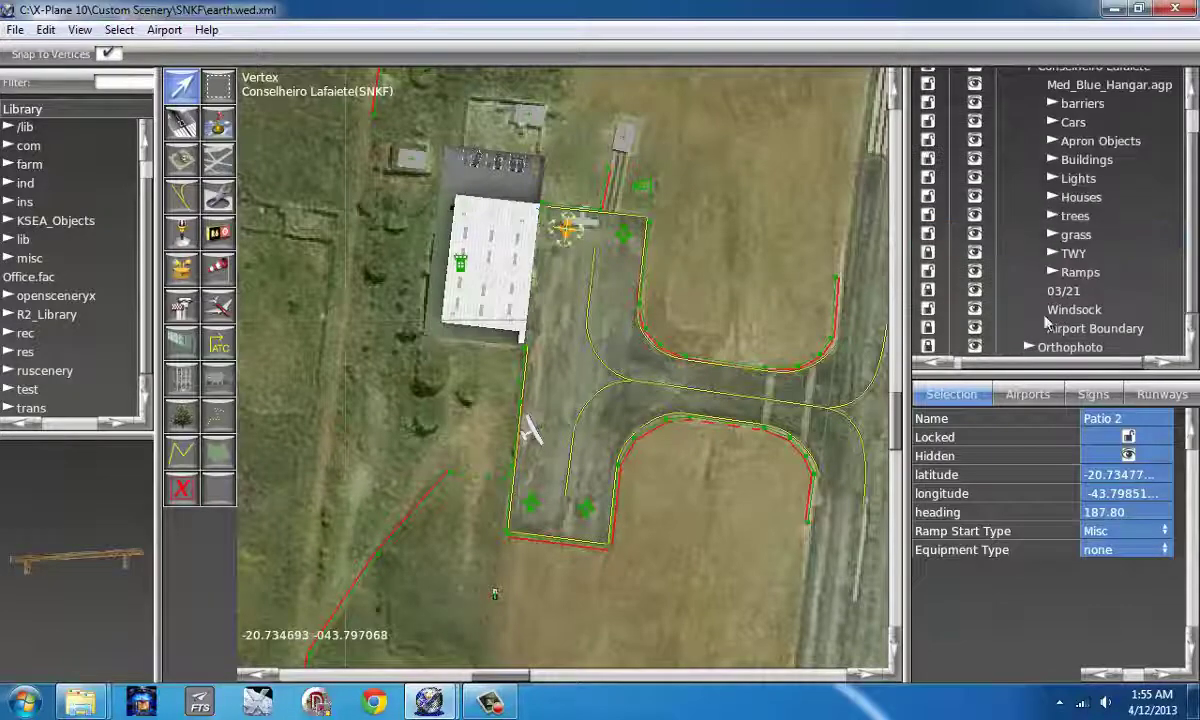
Step: Export the SNKF airport as a scenery pack
click(15, 30)
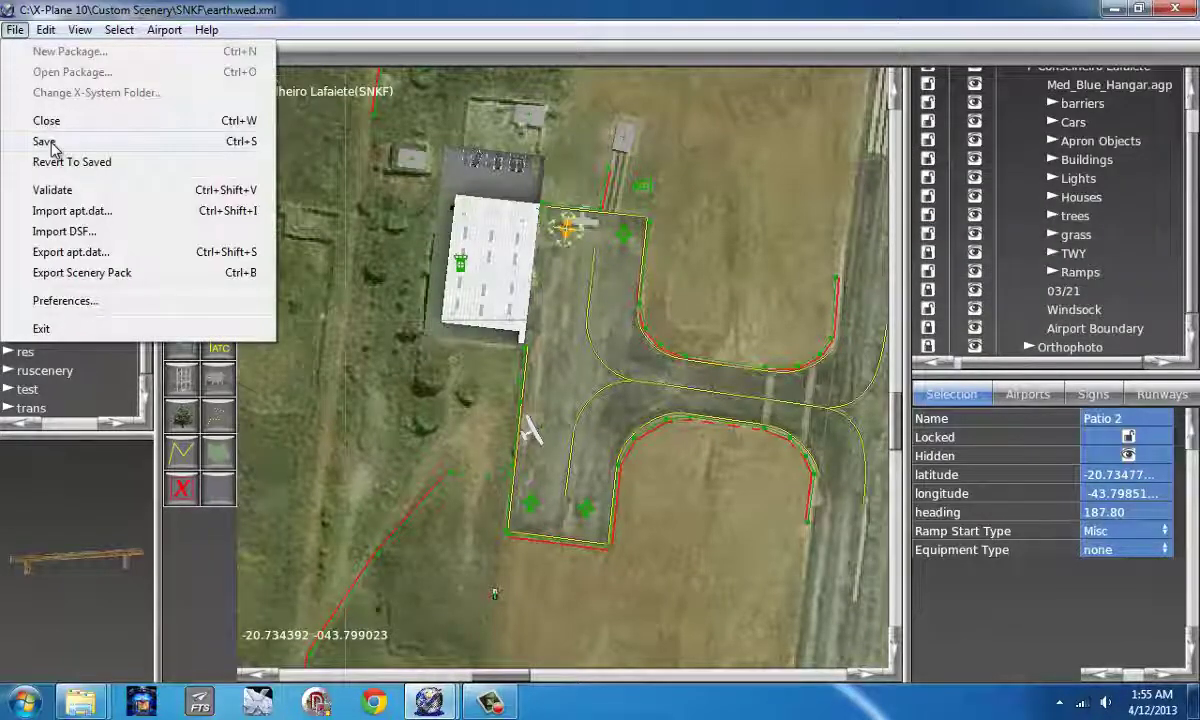
click(110, 273)
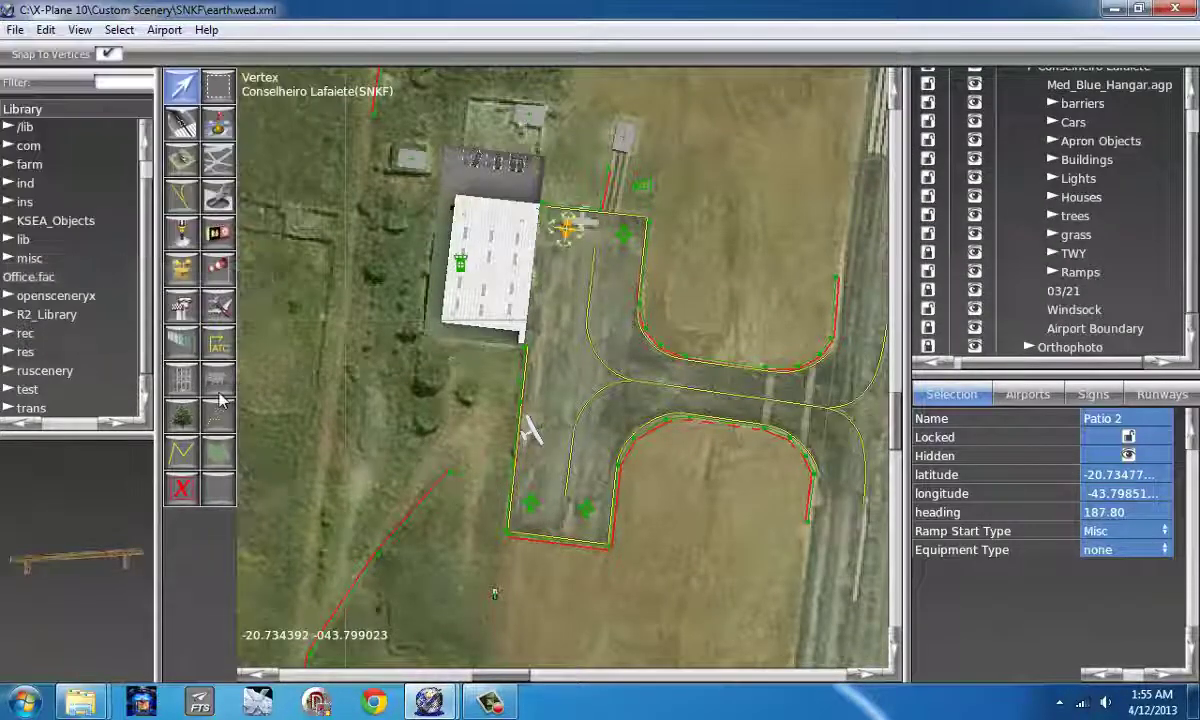
Step: Switch to X-Plane and examine the parked aircraft, apron, hangar and car park from an external view
click(258, 703)
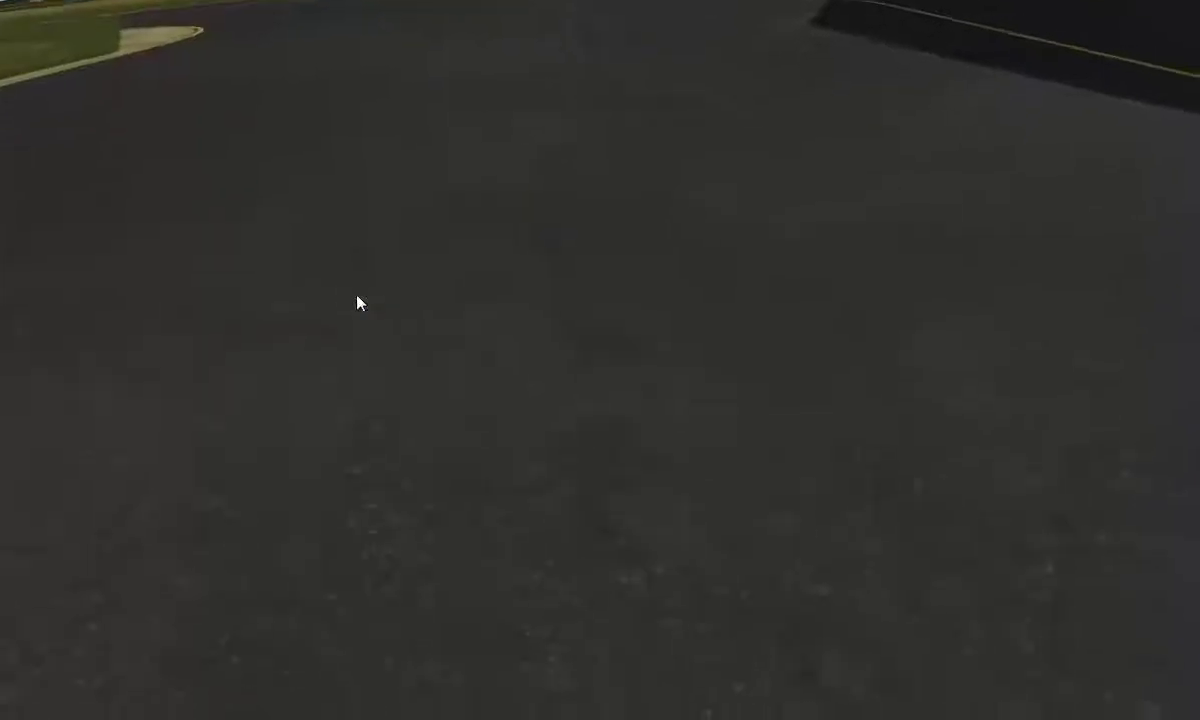
key(shift+4)
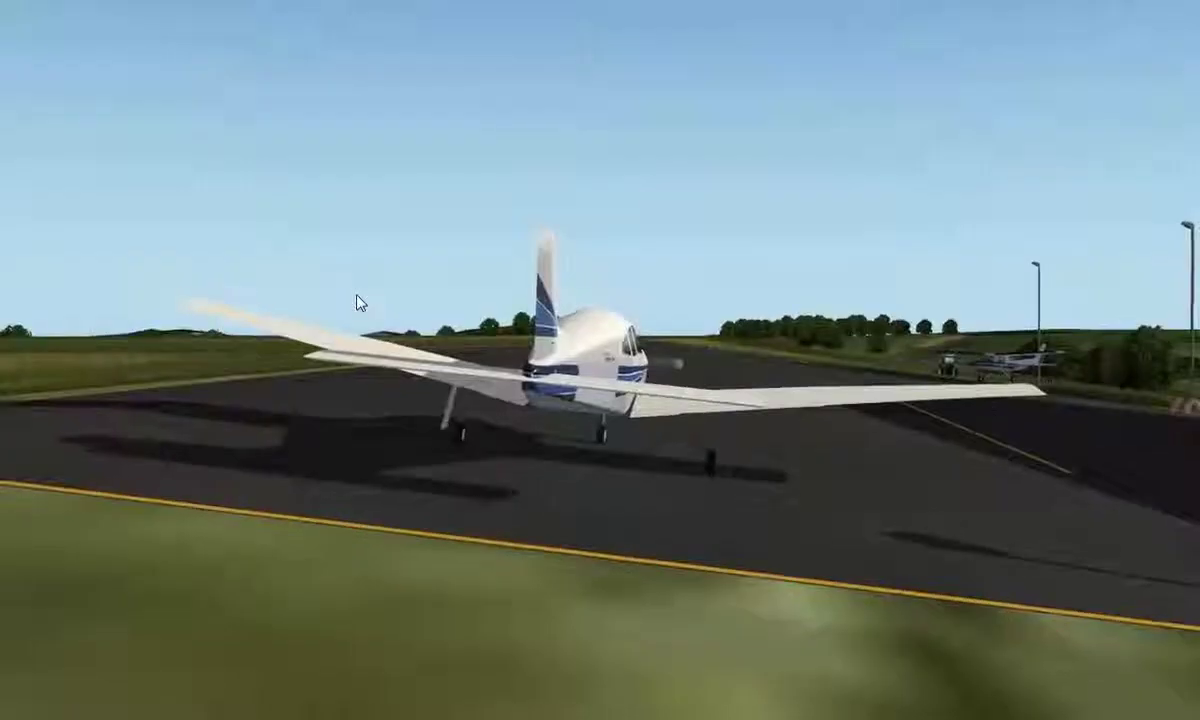
key(Up)
key(Right)
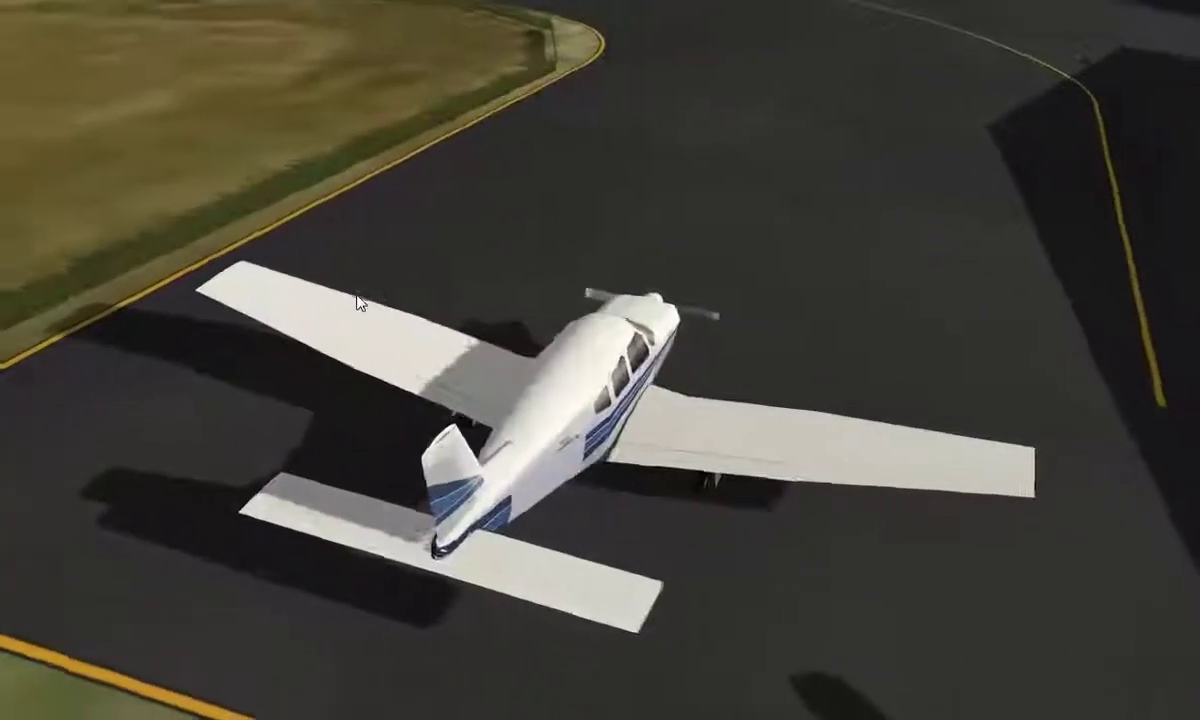
key(minus)
key(Down)
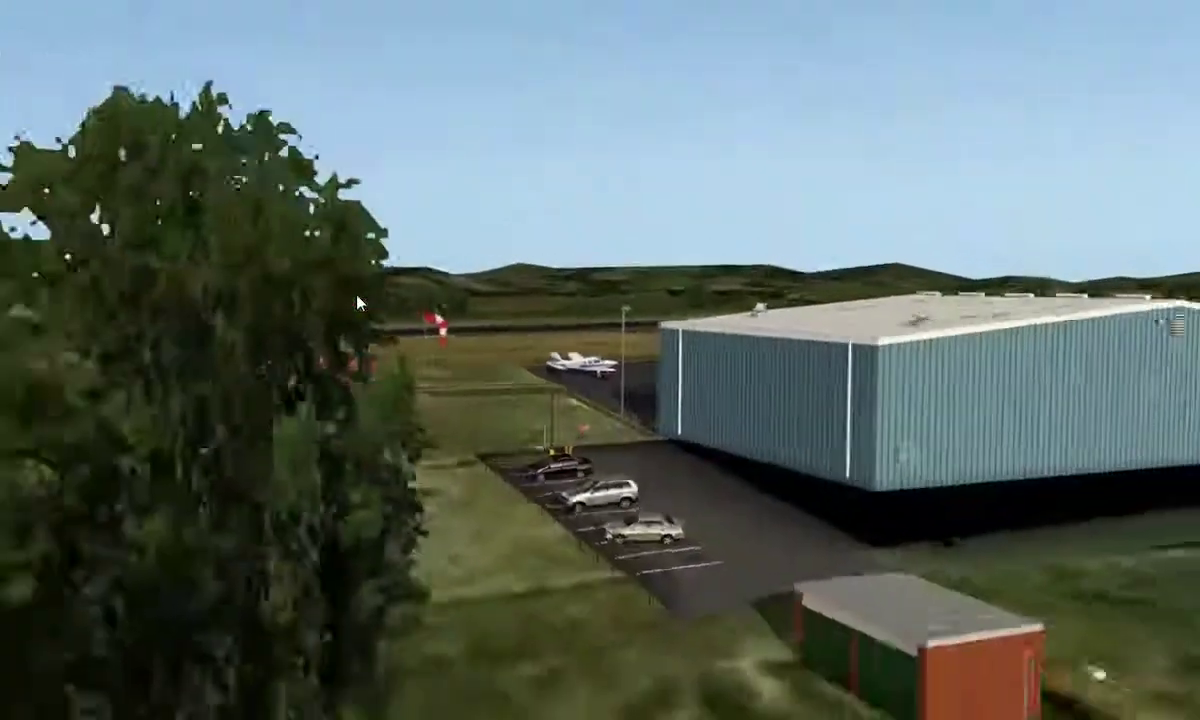